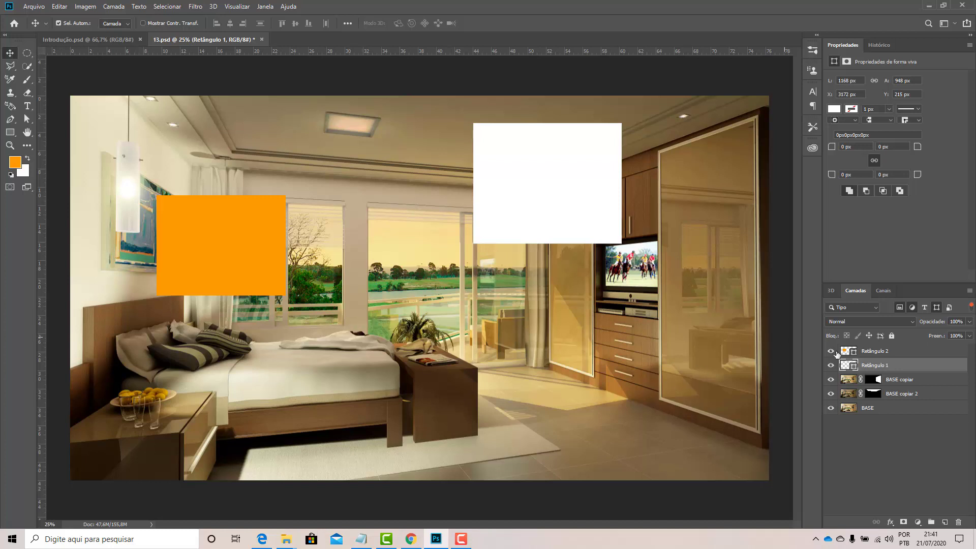
# Reposition the white rectangle to X 2992 px, Y 355 px and hide the Retângulo 1 and Retângulo 2 layers
pyautogui.moveTo(562, 187); pyautogui.dragTo(539, 205)
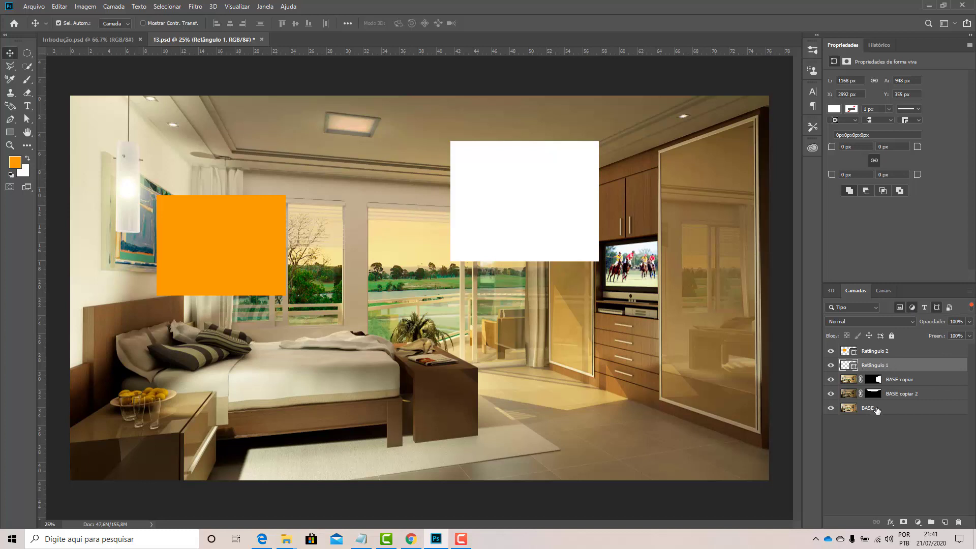
pyautogui.click(830, 350)
pyautogui.click(830, 365)
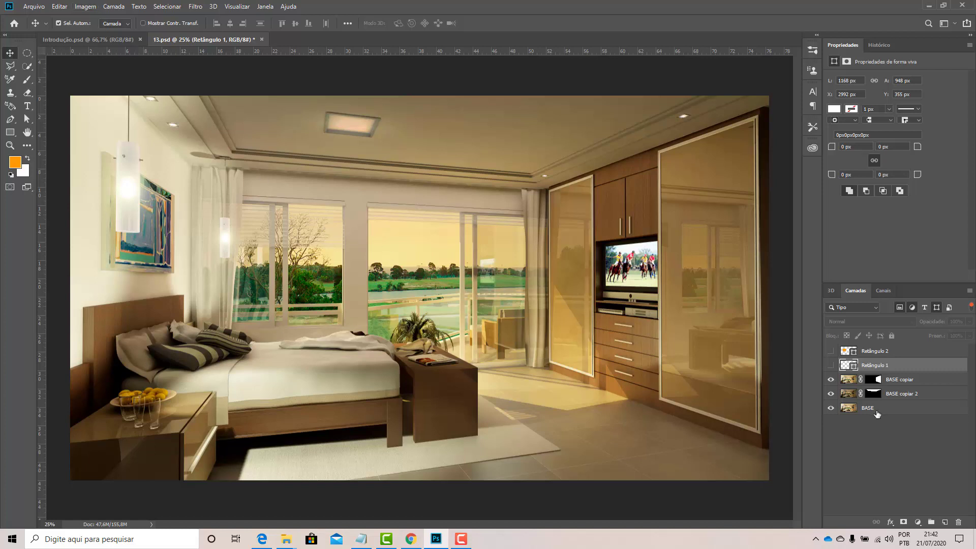
# Draw a circular selection over the windows with the Elliptical Marquee and make BASE the active layer
pyautogui.click(27, 53)
pyautogui.moveTo(270, 179); pyautogui.dragTo(431, 340)
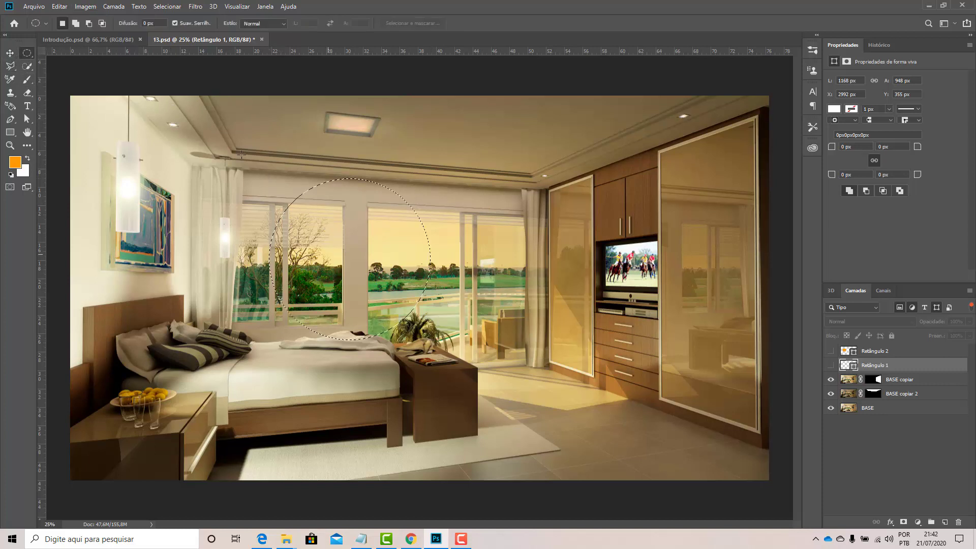
pyautogui.click(893, 409)
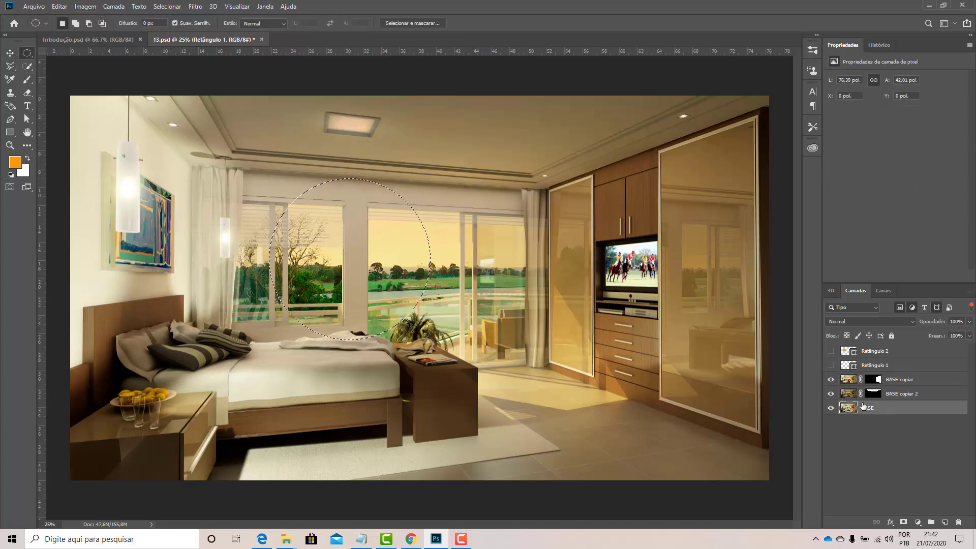
# Try lowering the brightness inside the circular selection on the BASE layer, cancel the adjustment and deselect
pyautogui.click(85, 6)
pyautogui.moveTo(109, 31)
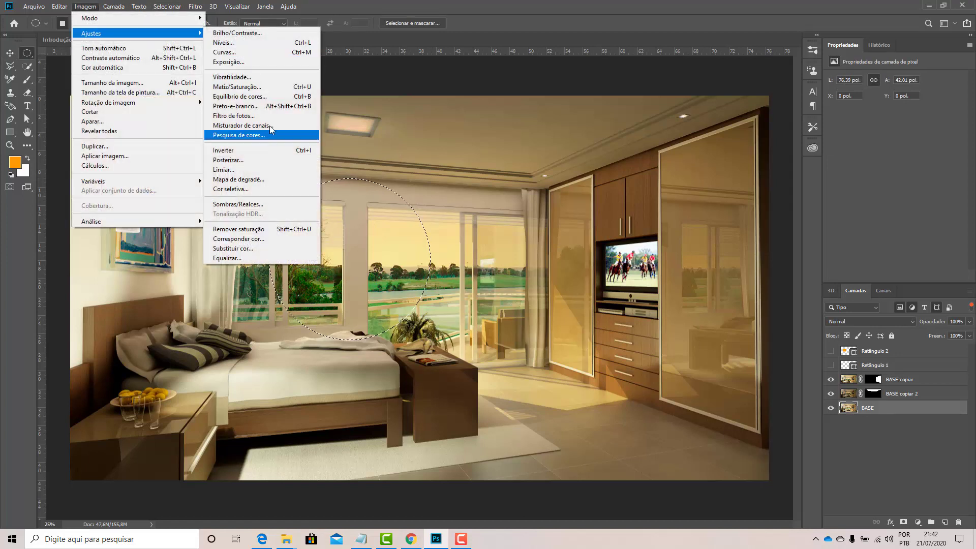
pyautogui.click(237, 32)
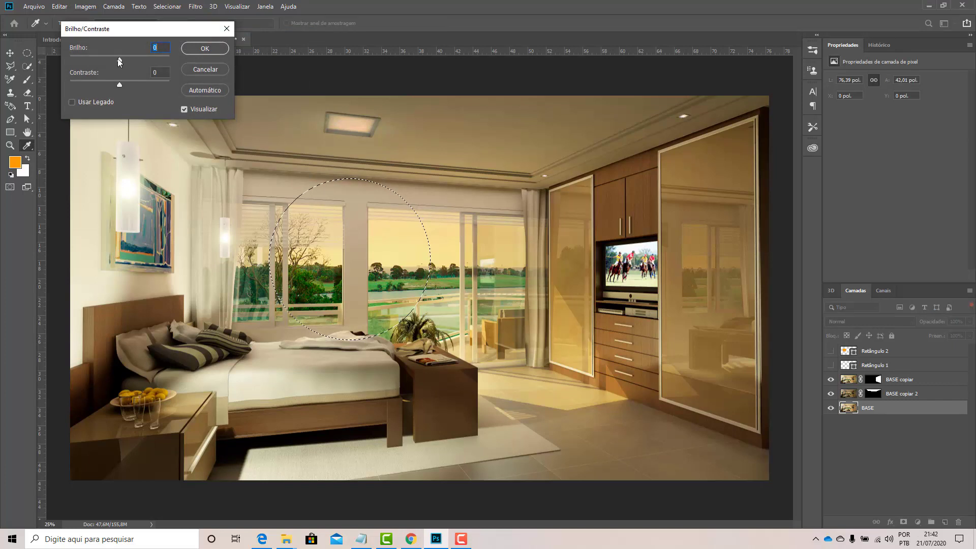
pyautogui.moveTo(120, 60); pyautogui.dragTo(57, 55)
pyautogui.click(195, 70)
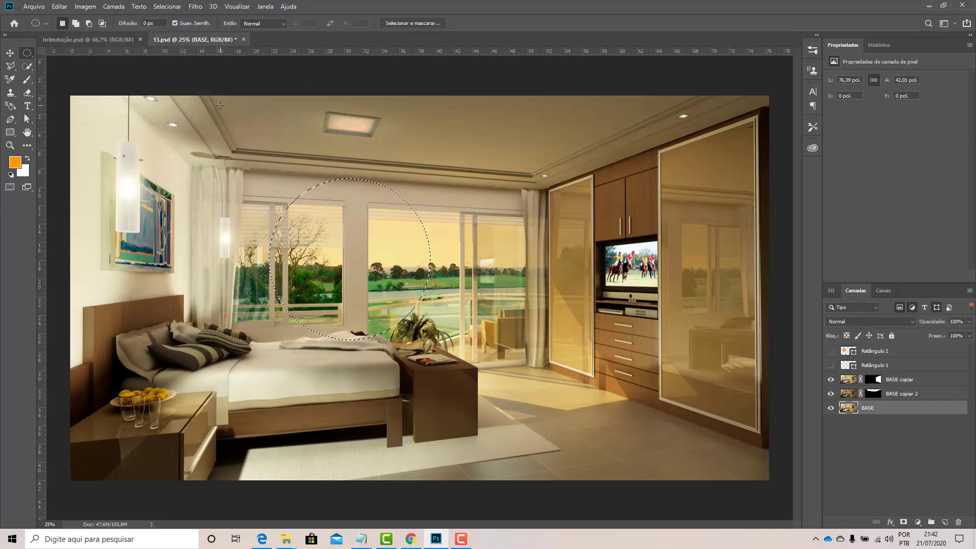
pyautogui.click(220, 104)
# Try a direct Brightness/Contrast adjustment with brightness -118 on the whole BASE layer and cancel it
pyautogui.click(85, 6)
pyautogui.moveTo(132, 33)
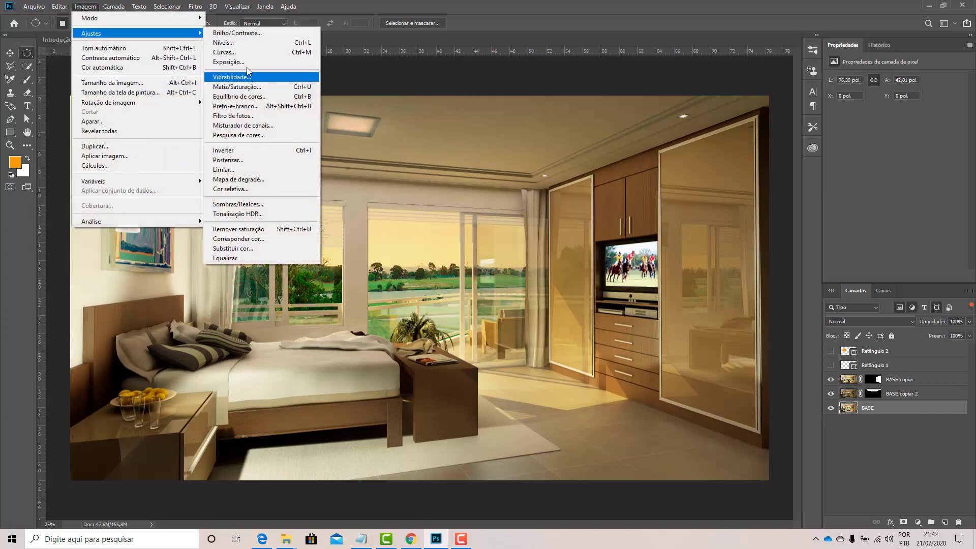
pyautogui.click(237, 33)
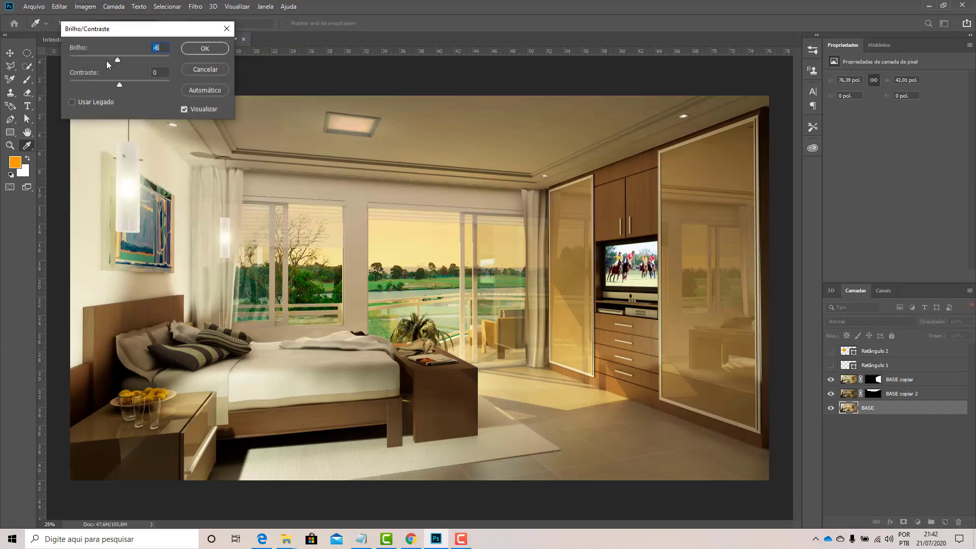
pyautogui.moveTo(106, 60); pyautogui.dragTo(80, 61)
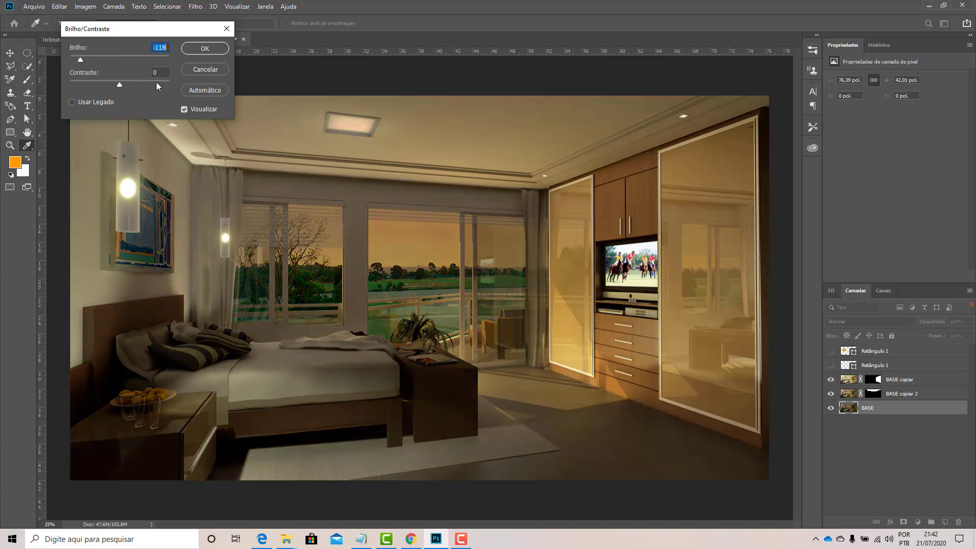
pyautogui.click(194, 72)
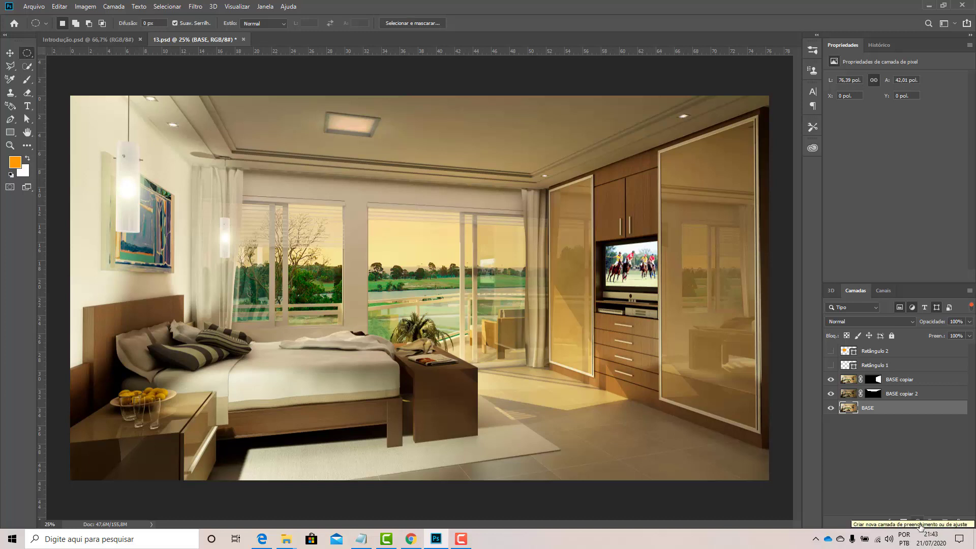
# Add a Brightness/Contrast adjustment layer above the BASE copiar layer and check its properties
pyautogui.click(874, 378)
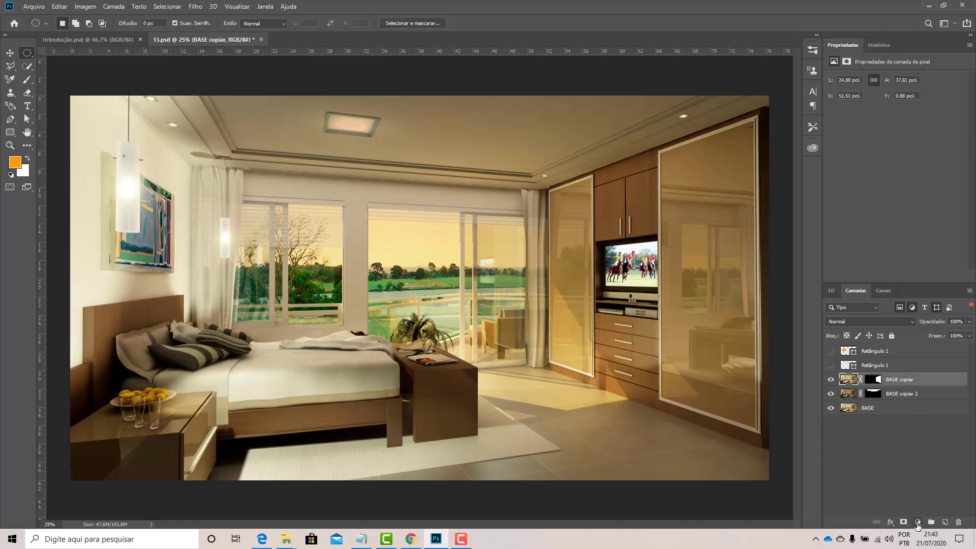
pyautogui.click(917, 522)
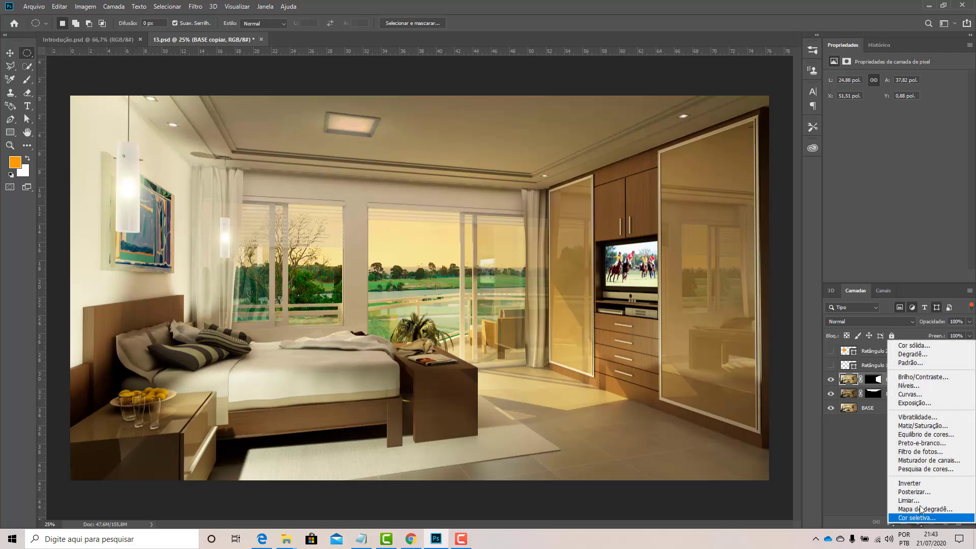
pyautogui.click(905, 377)
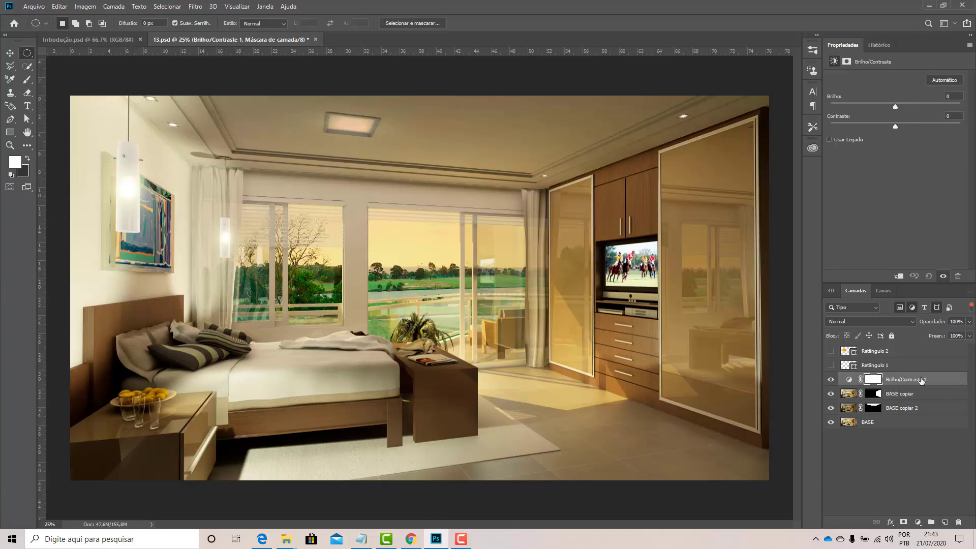
pyautogui.click(921, 380)
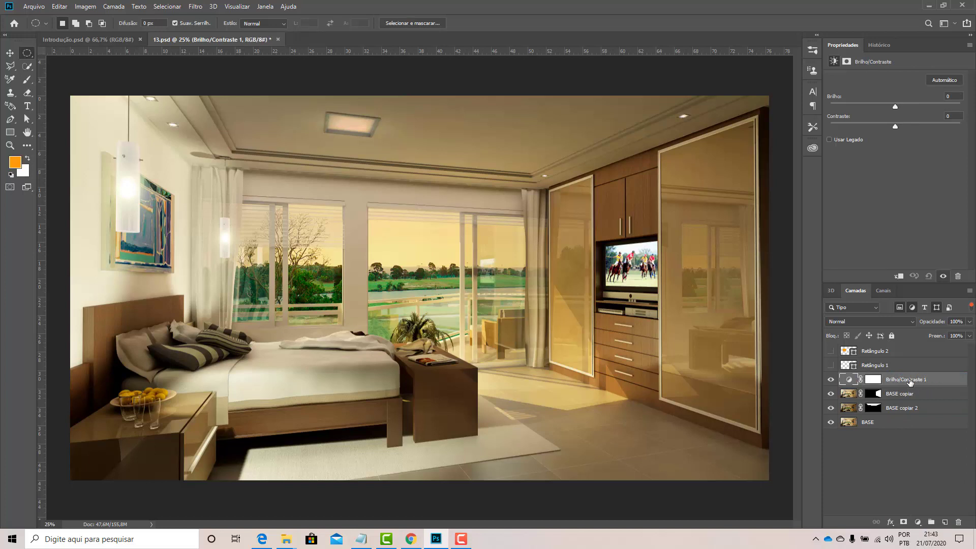
pyautogui.doubleClick(910, 380)
pyautogui.click(907, 428)
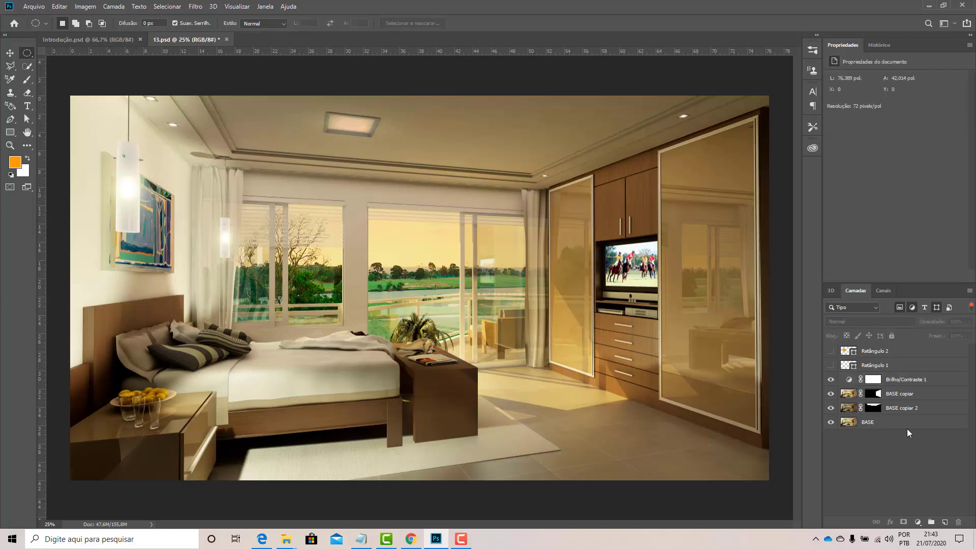
# Move the Brightness/Contrast adjustment layer beneath BASE copiar 2 and back above BASE copiar
pyautogui.click(874, 380)
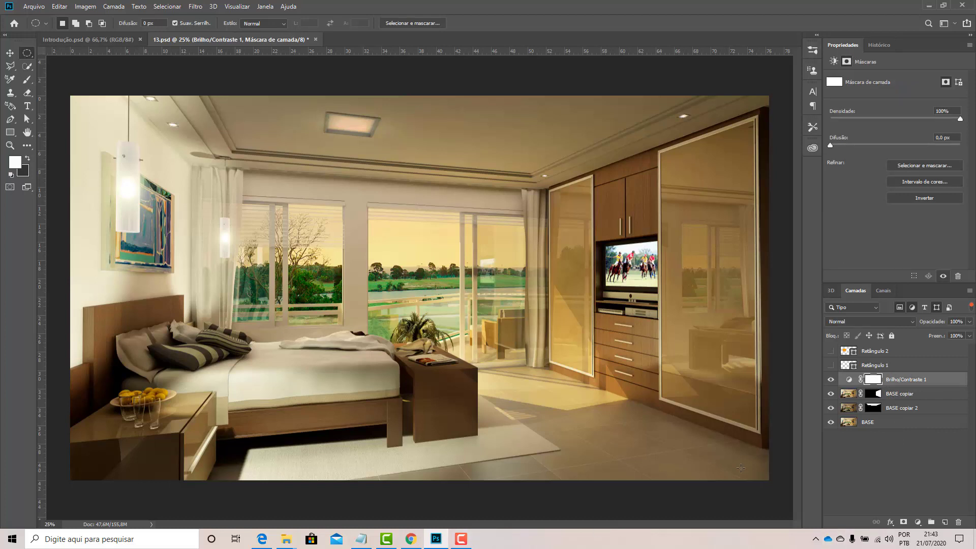
pyautogui.moveTo(893, 380); pyautogui.dragTo(898, 408)
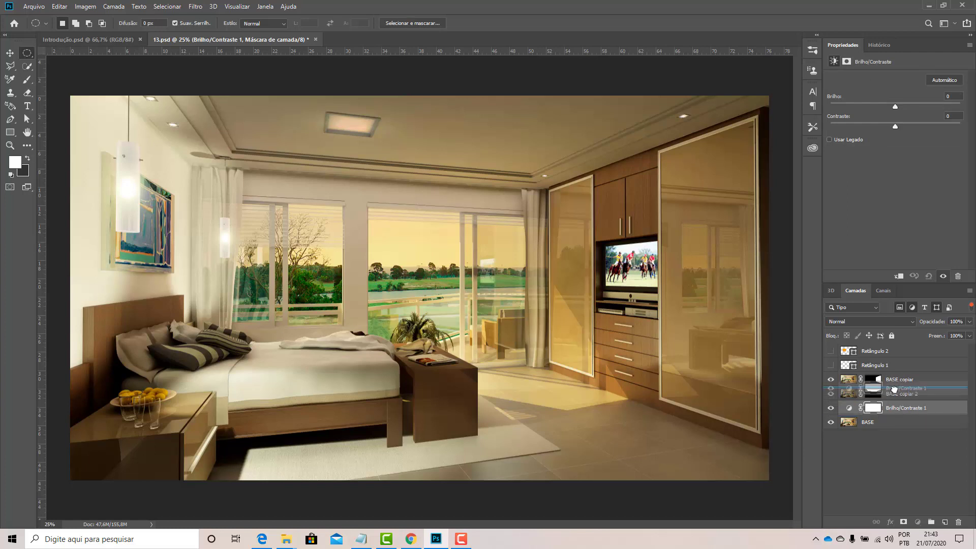
pyautogui.moveTo(891, 374); pyautogui.dragTo(891, 375)
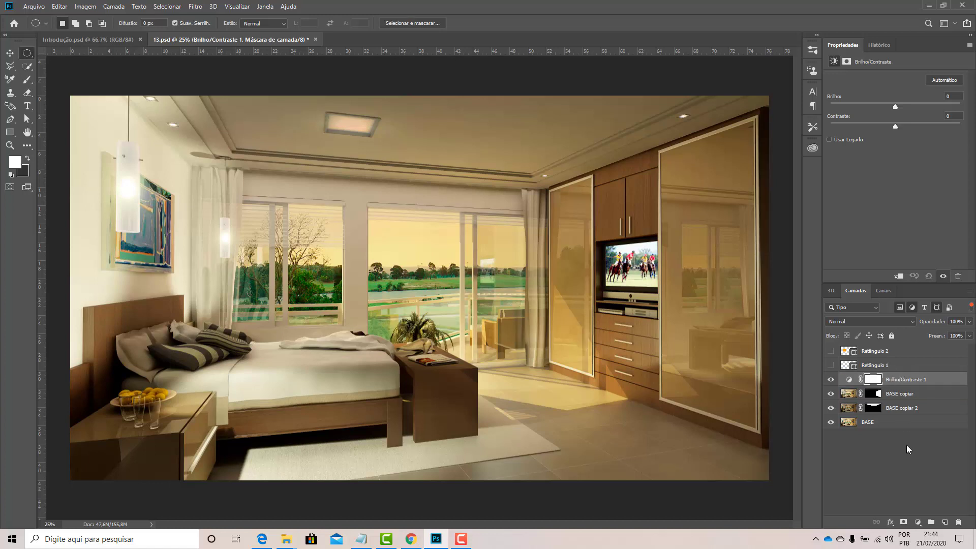
# Delete the Brightness/Contrast adjustment layer
pyautogui.click(848, 381)
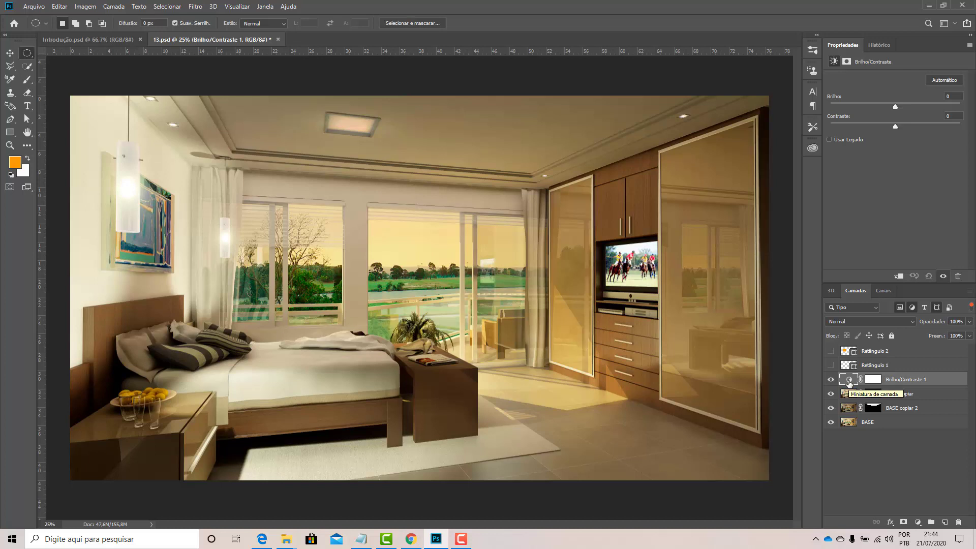
pyautogui.click(958, 522)
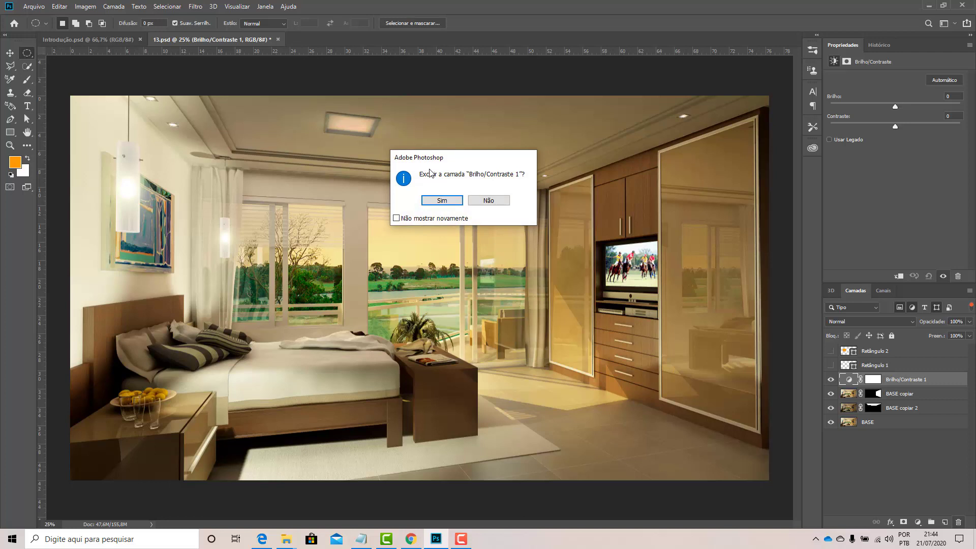
pyautogui.click(441, 201)
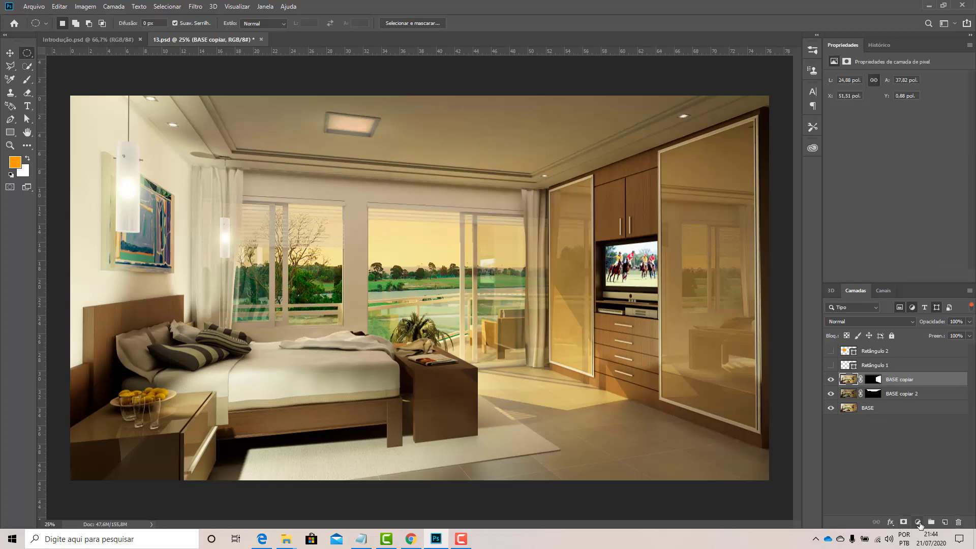
# Add a Color Balance adjustment layer above BASE copiar with midtones at Cyan/Red -89 and Magenta/Green +15
pyautogui.click(918, 521)
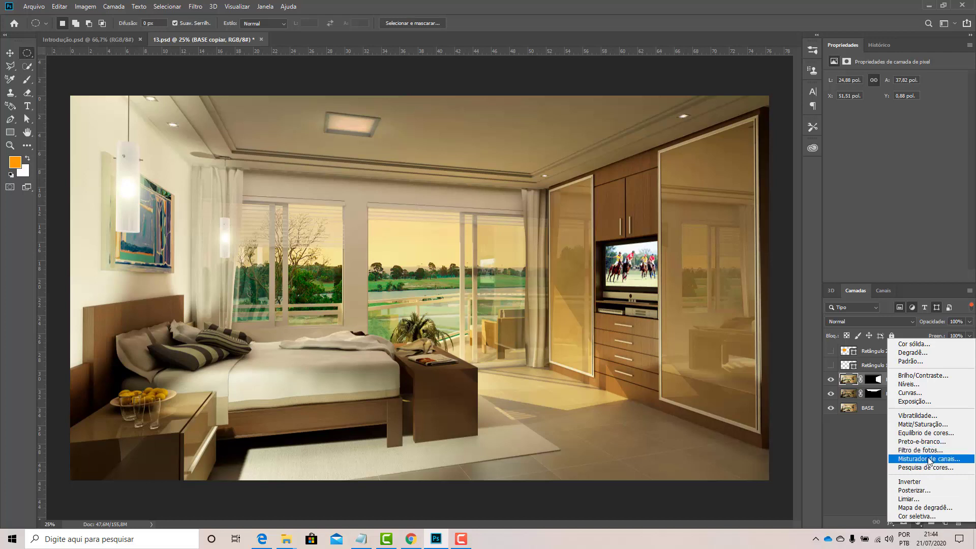
pyautogui.click(918, 432)
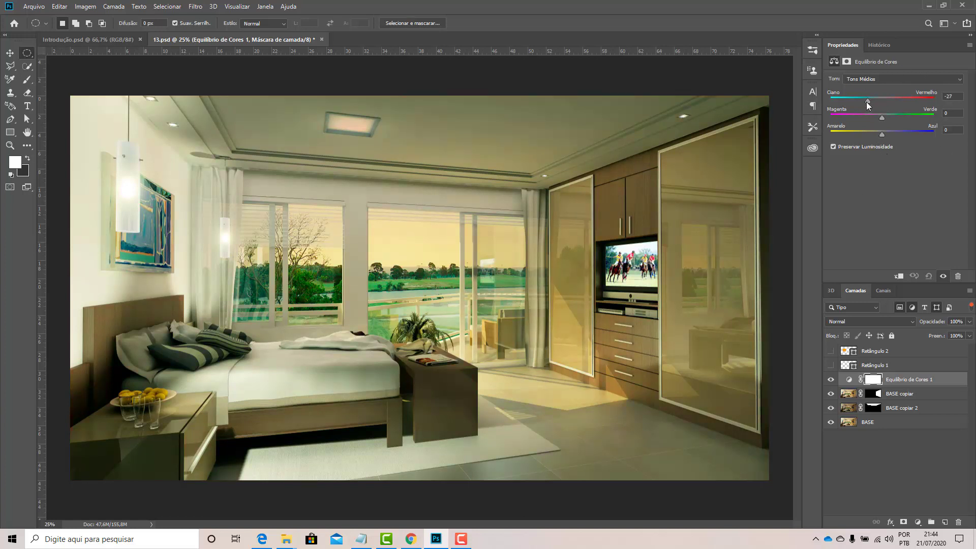
pyautogui.moveTo(867, 101); pyautogui.dragTo(890, 120)
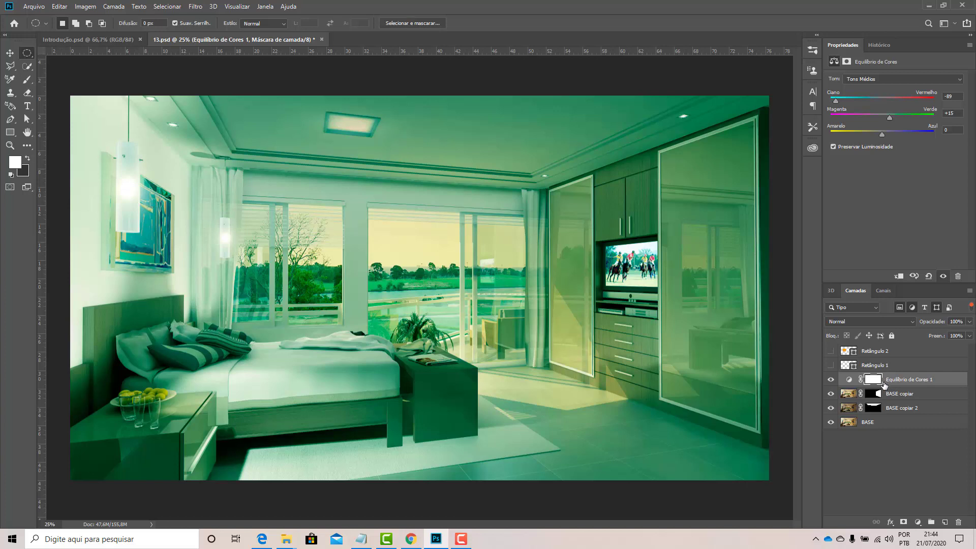
# Move the Color Balance layer below BASE copiar and BASE copiar 2, and toggle BASE copiar 2 off and on to compare
pyautogui.hotkey('ctrl', '[')
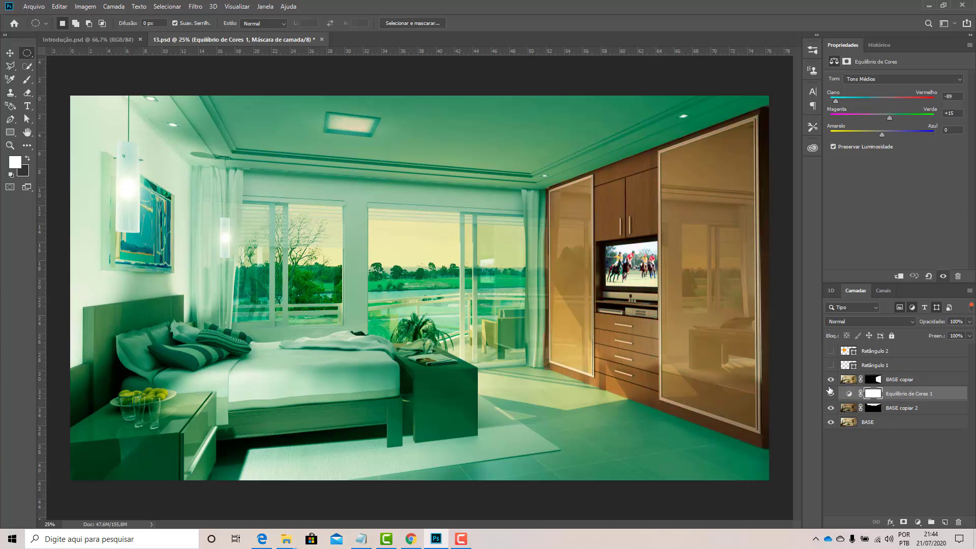
pyautogui.hotkey('ctrl', 'z')
pyautogui.hotkey('ctrl', 'shift', 'z')
pyautogui.moveTo(899, 396); pyautogui.dragTo(900, 412)
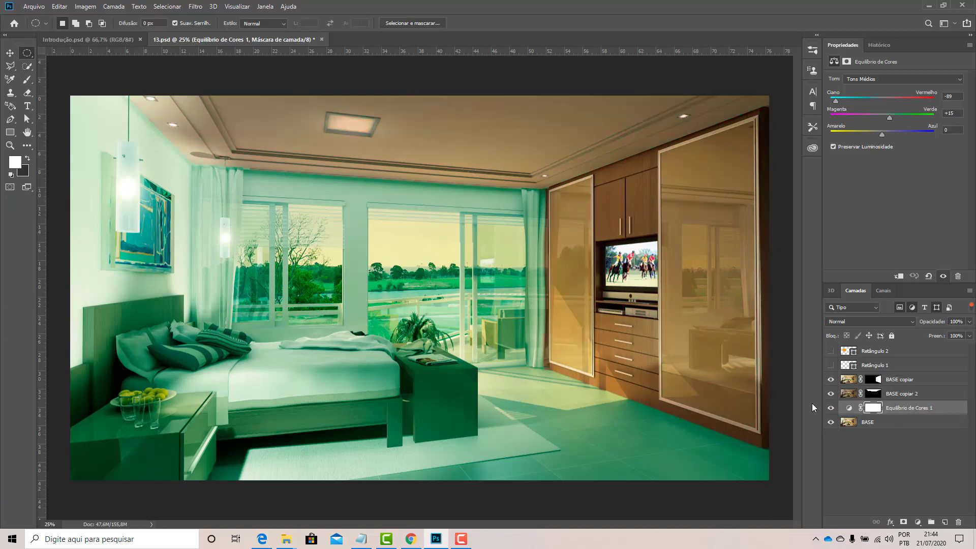
pyautogui.click(831, 394)
pyautogui.click(831, 393)
# Delete the whole Color Balance adjustment layer rather than only its mask
pyautogui.click(958, 523)
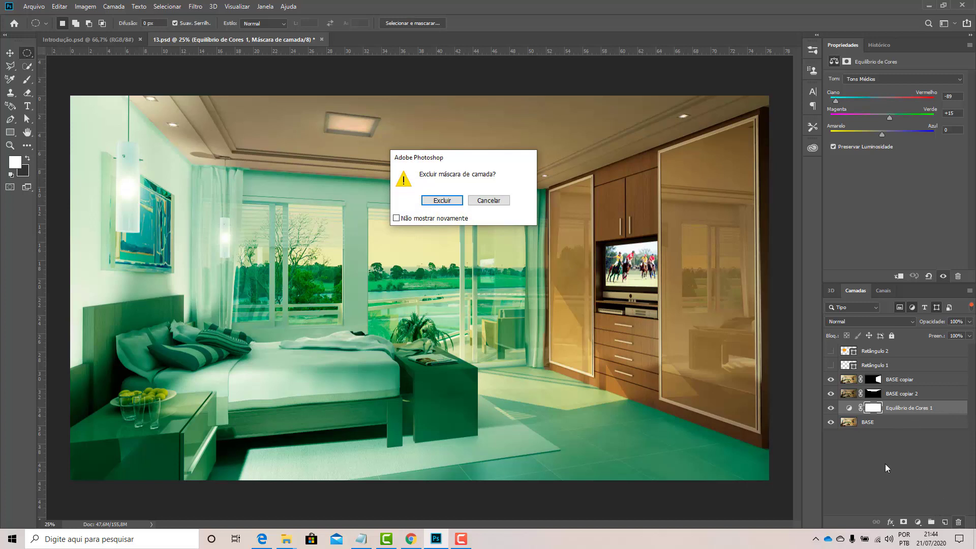
pyautogui.click(502, 202)
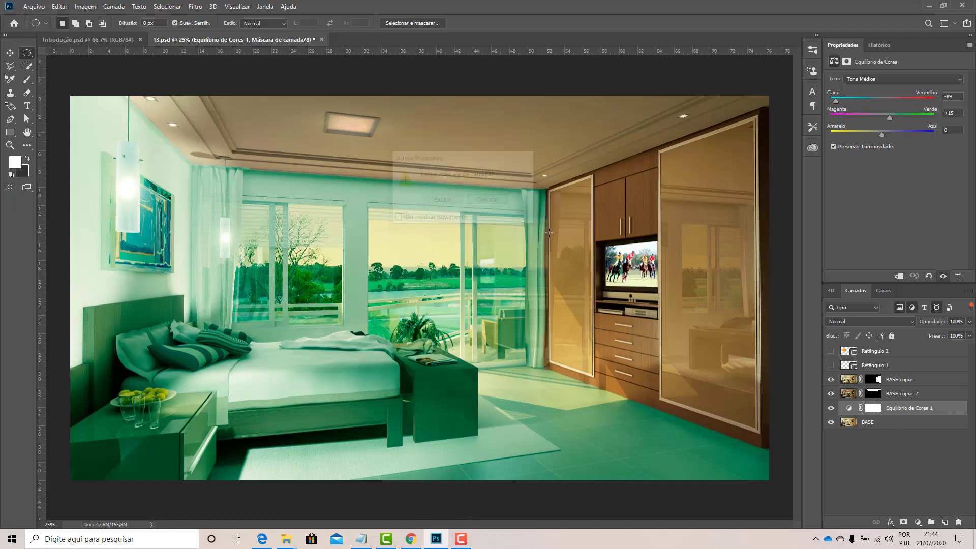
pyautogui.click(849, 408)
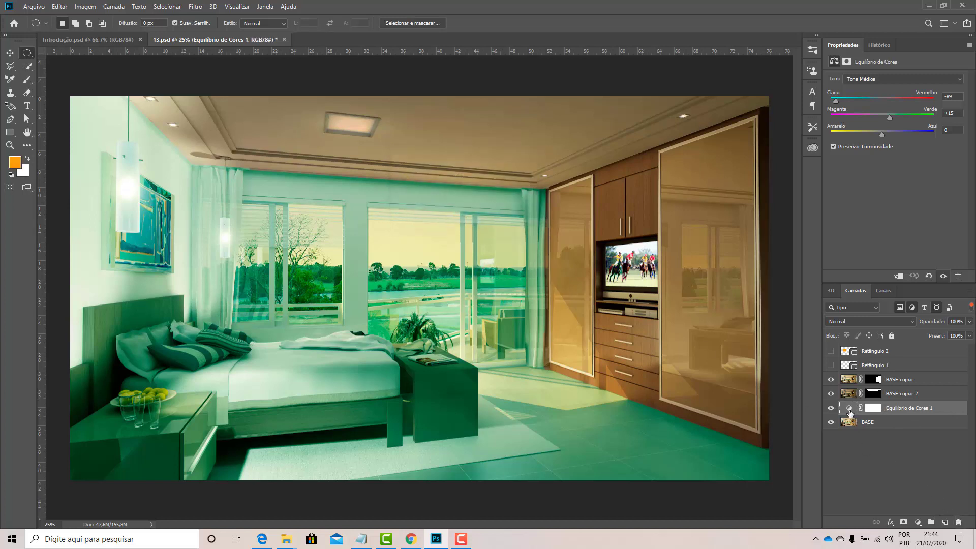
pyautogui.click(959, 522)
pyautogui.click(432, 201)
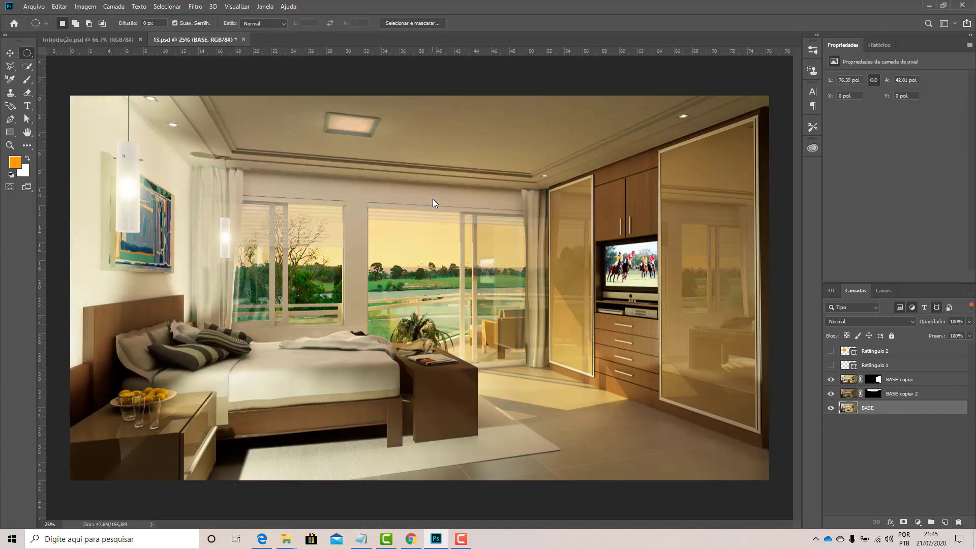
# Toggle the BASE layer off and on, and select the BASE copiar and BASE copiar 2 layers in turn to inspect them
pyautogui.click(831, 409)
pyautogui.click(832, 409)
pyautogui.click(899, 379)
pyautogui.click(900, 395)
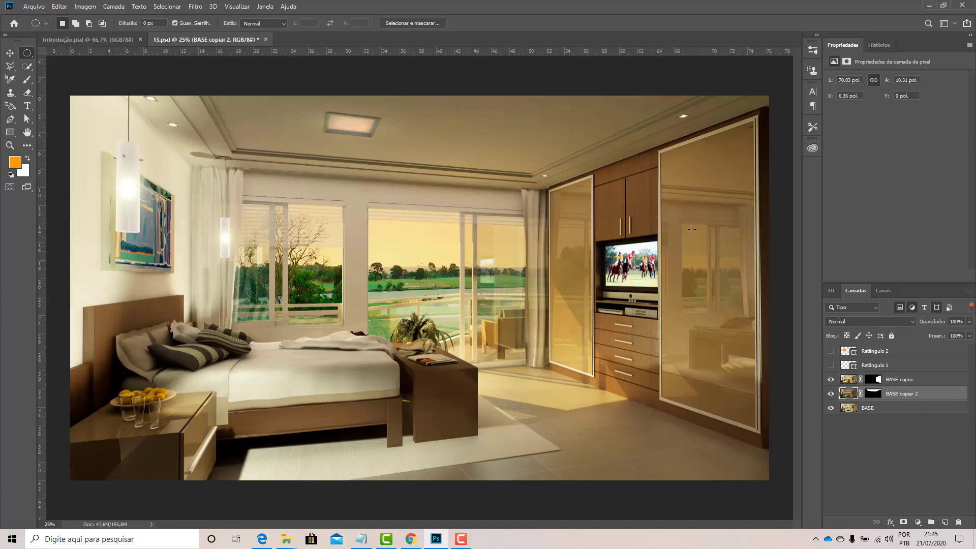
# Make BASE the active layer and hide the BASE copiar 2 and BASE copiar layers
pyautogui.click(877, 410)
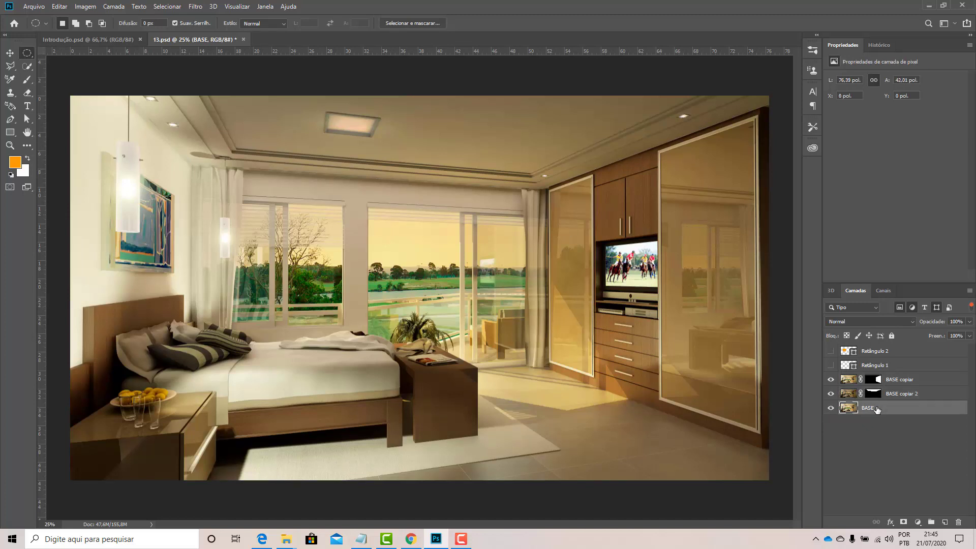
pyautogui.click(831, 394)
pyautogui.click(831, 379)
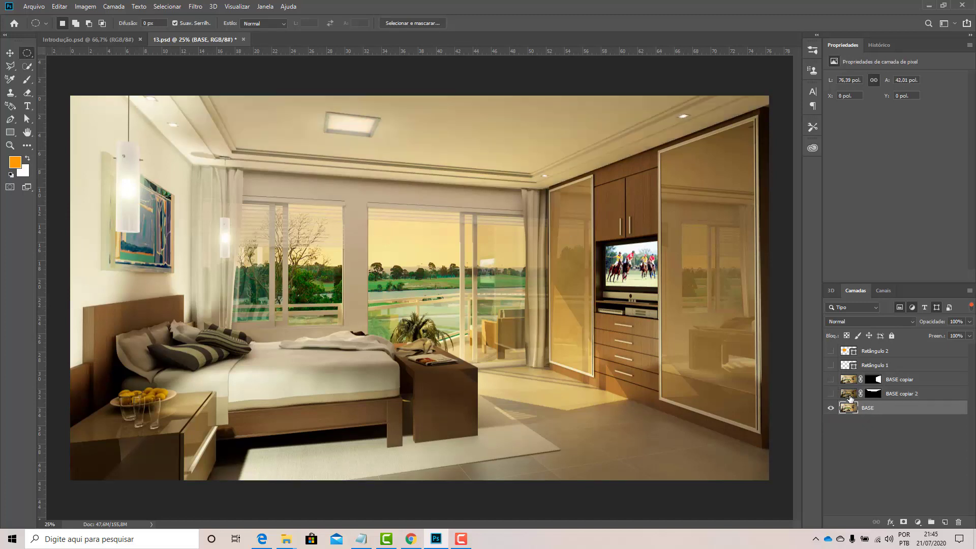
# Try a Black & White adjustment layer above BASE with Reds at 70 and Yellows at 66, and delete that layer
pyautogui.click(917, 522)
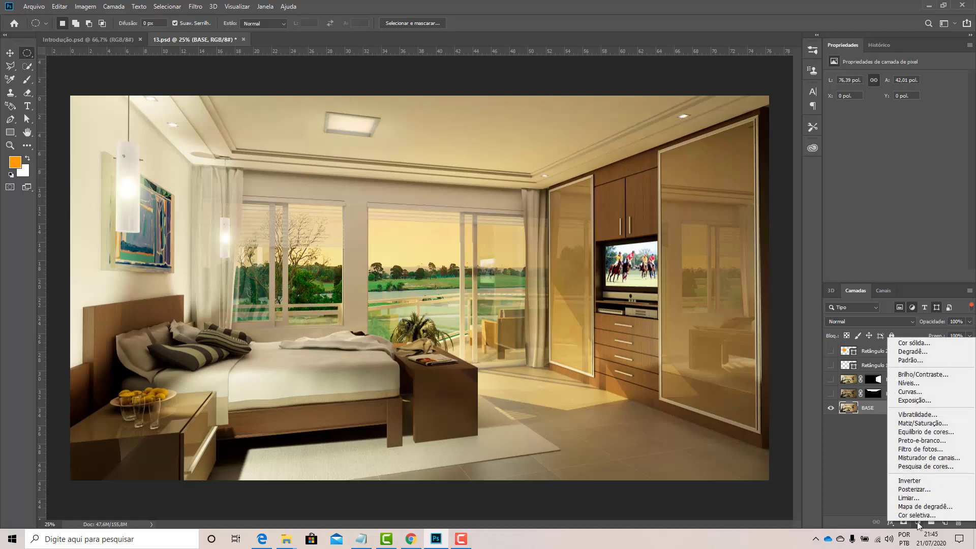
pyautogui.click(917, 523)
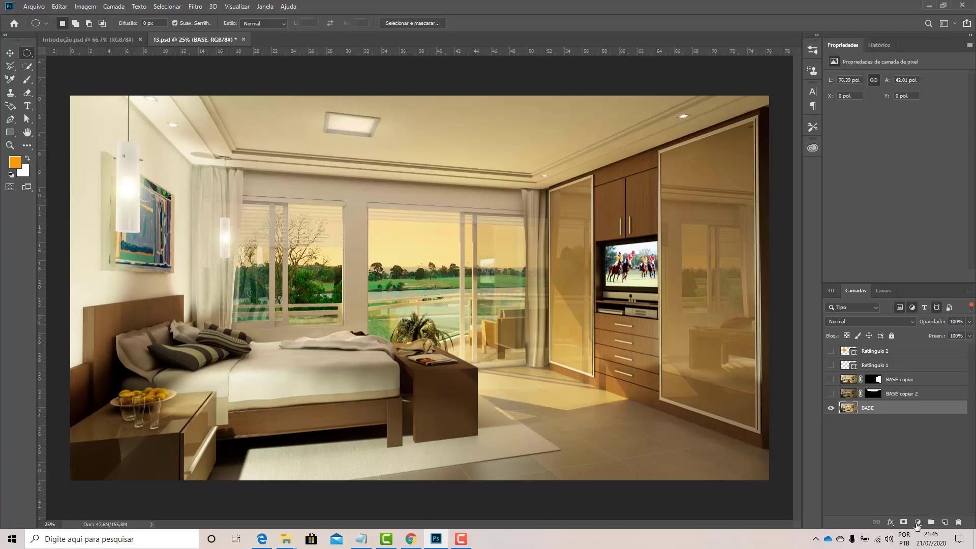
pyautogui.click(918, 523)
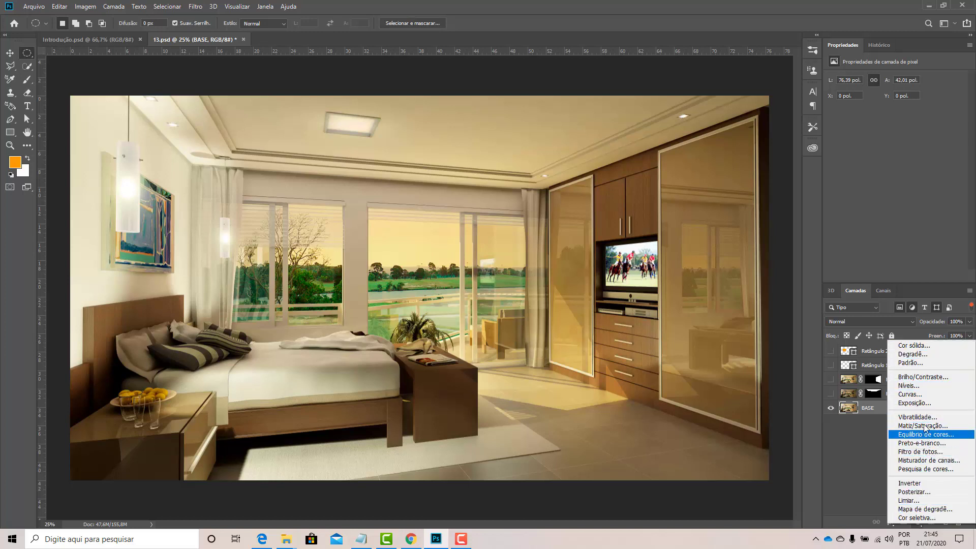
pyautogui.click(932, 444)
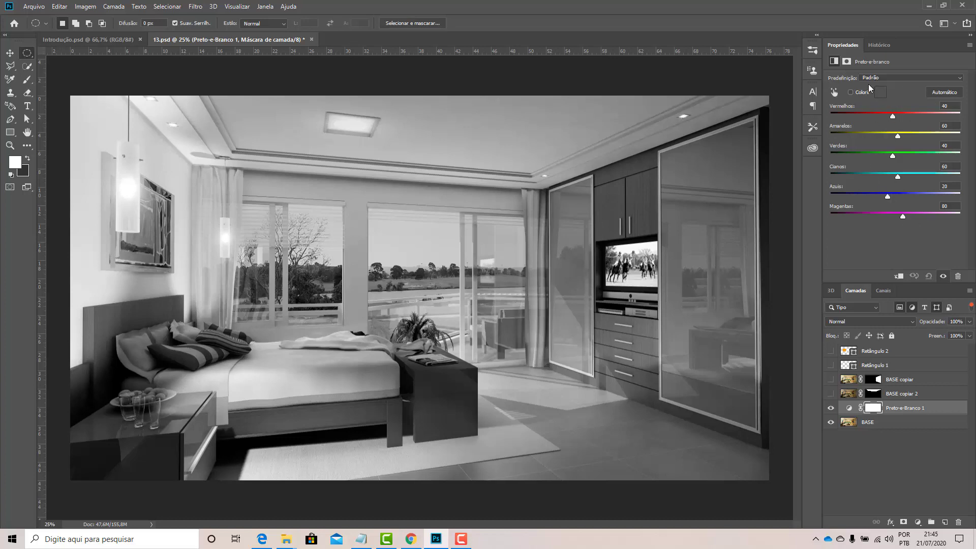
pyautogui.moveTo(908, 116); pyautogui.dragTo(899, 136)
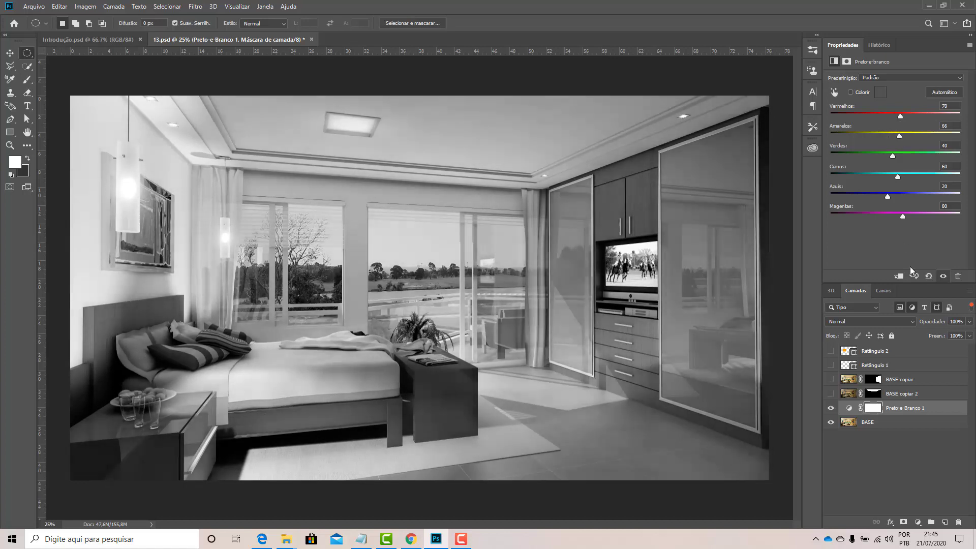
pyautogui.click(957, 277)
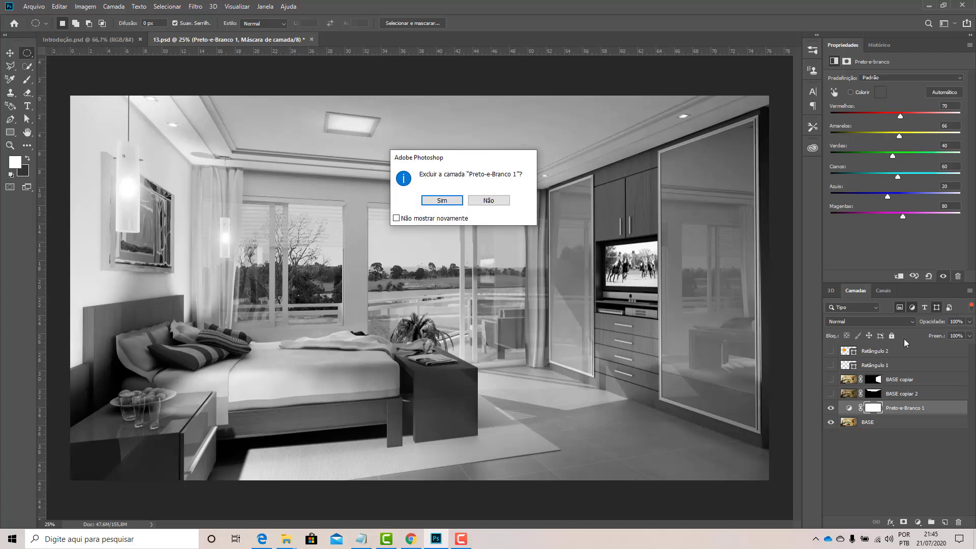
pyautogui.click(455, 200)
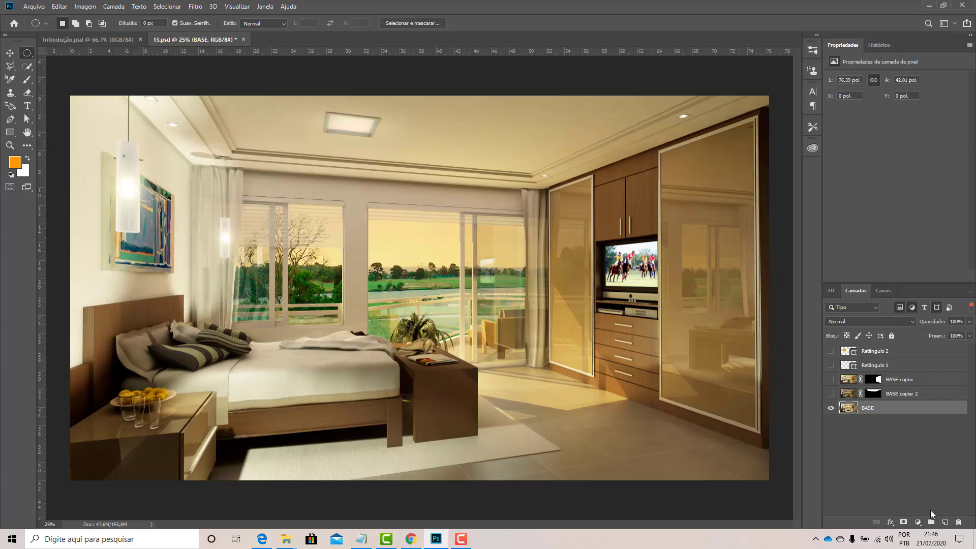
# Add a Color Lookup adjustment layer above BASE and a Vibrance adjustment layer on top of it
pyautogui.click(917, 522)
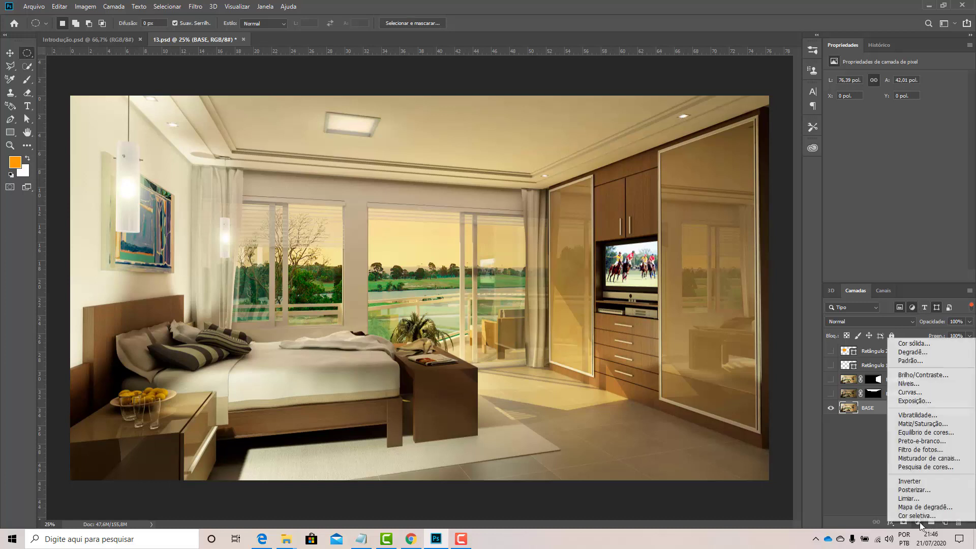
pyautogui.click(909, 467)
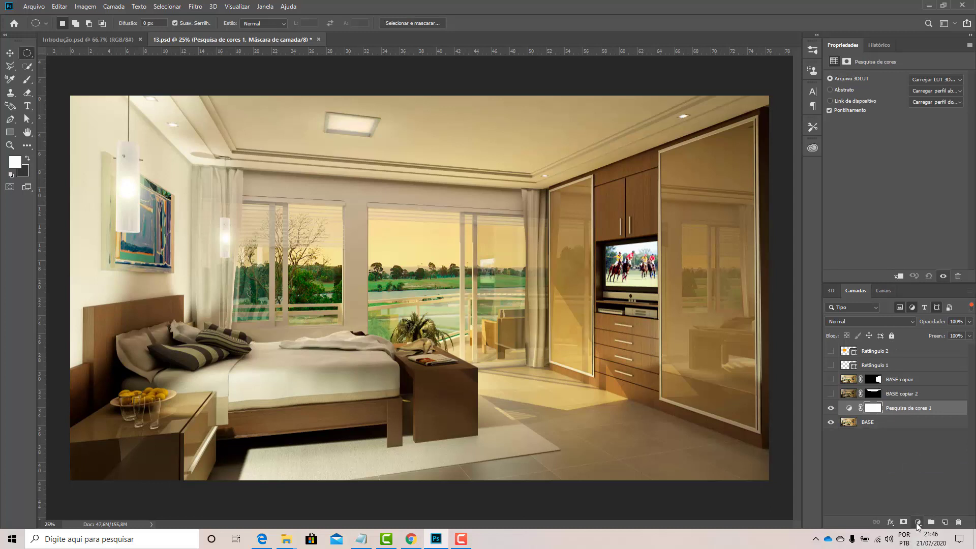
pyautogui.click(917, 523)
pyautogui.click(917, 416)
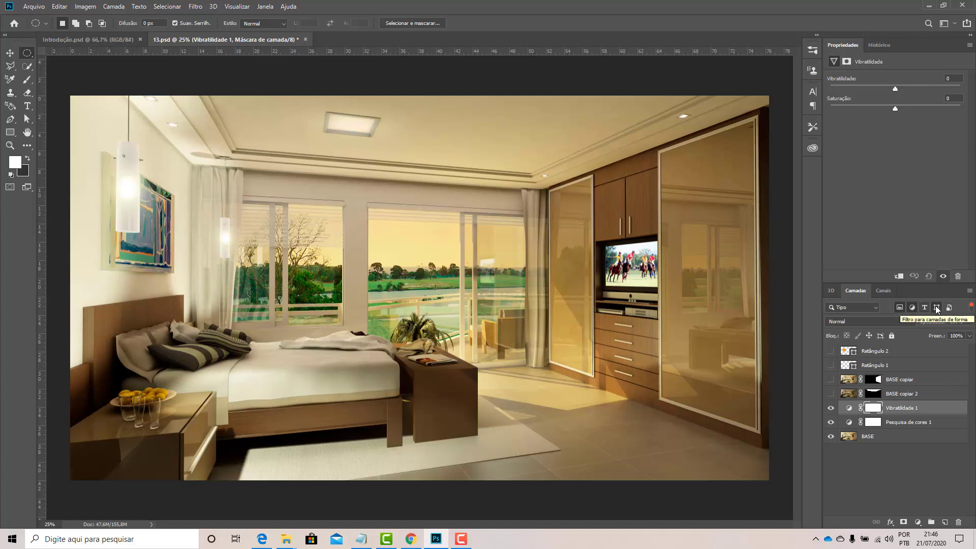
# Turn off the pixel, adjustment and shape filters so that the layer list is unfiltered
pyautogui.click(899, 308)
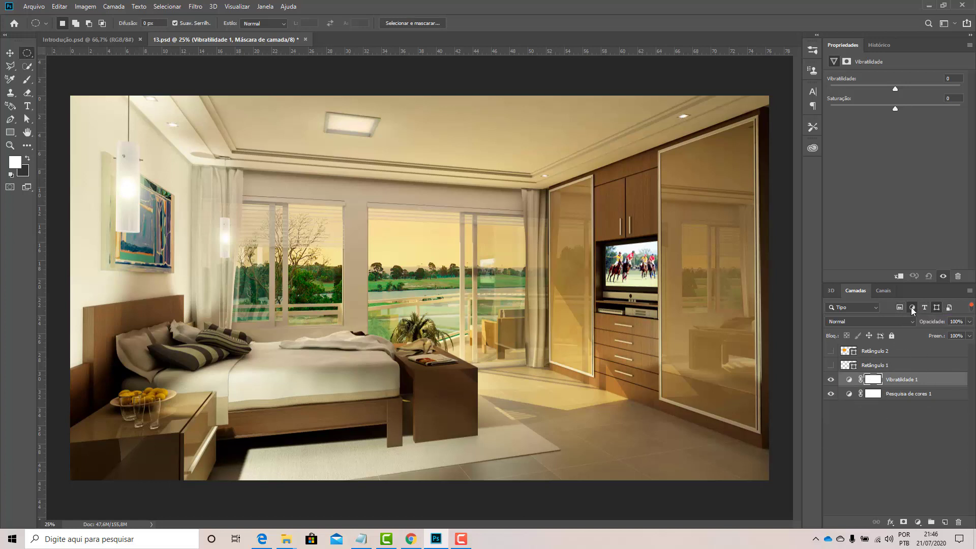
pyautogui.click(912, 307)
pyautogui.click(935, 307)
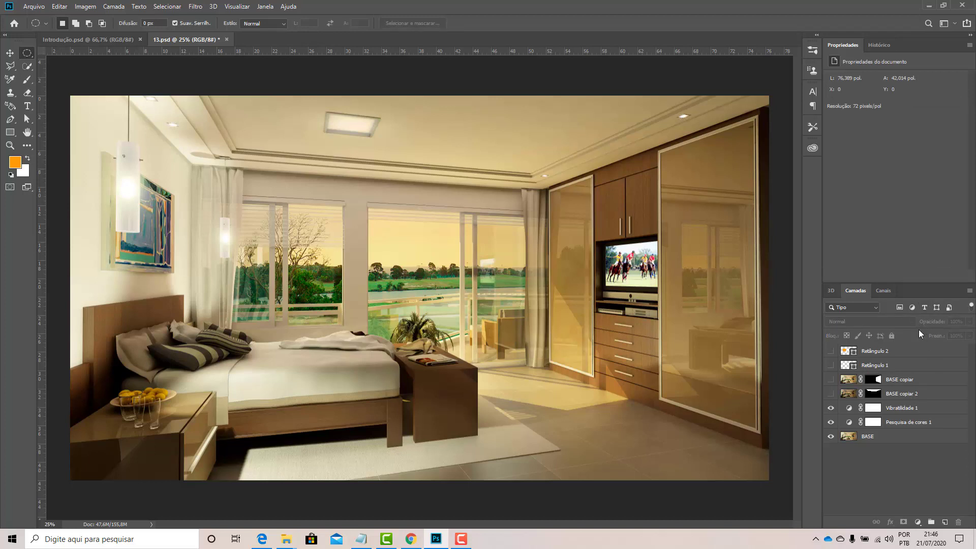
# Filter the layer list by pixel, adjustment, type, shape and smart object layers in turn, switching each filter off again
pyautogui.click(898, 308)
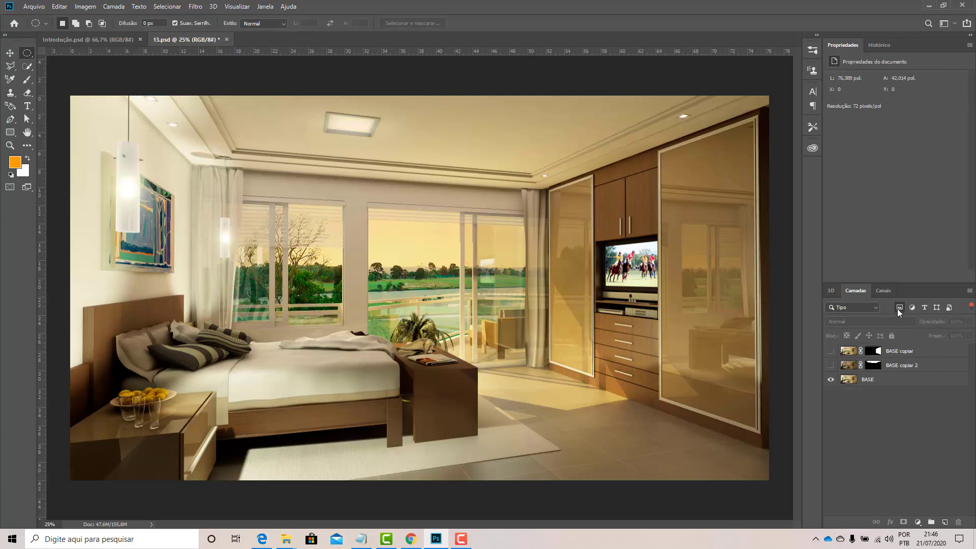
pyautogui.click(897, 308)
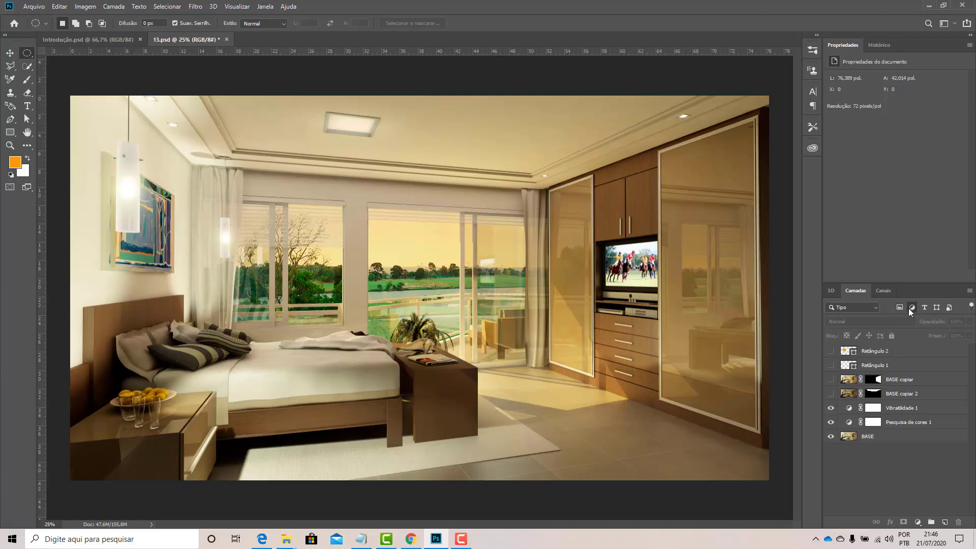
pyautogui.click(908, 308)
pyautogui.click(909, 308)
pyautogui.click(923, 308)
pyautogui.click(923, 308)
pyautogui.click(937, 307)
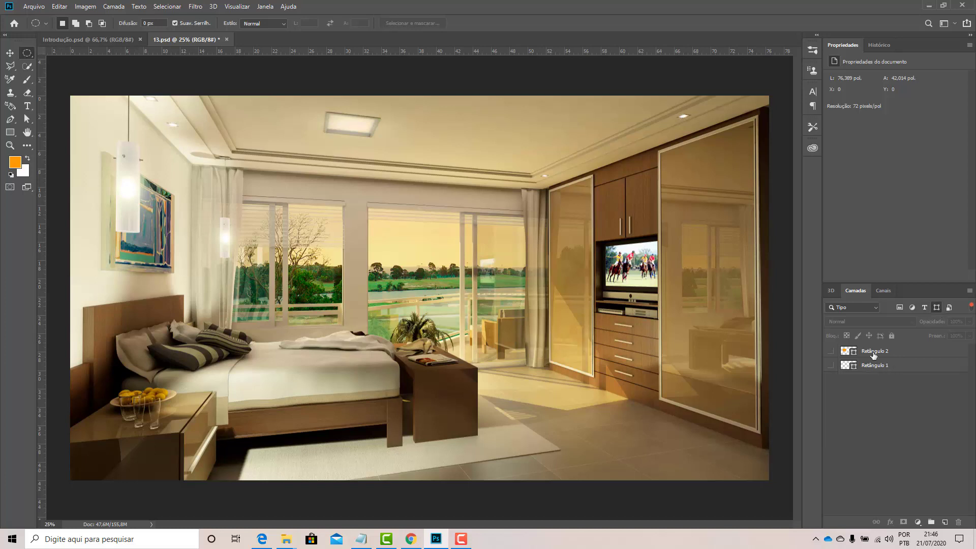
pyautogui.click(937, 308)
pyautogui.click(948, 307)
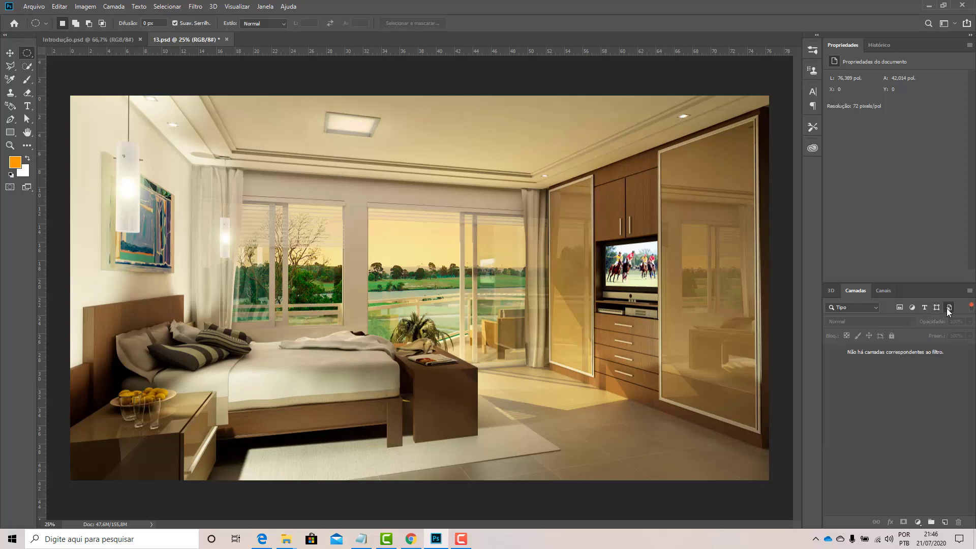
pyautogui.click(948, 307)
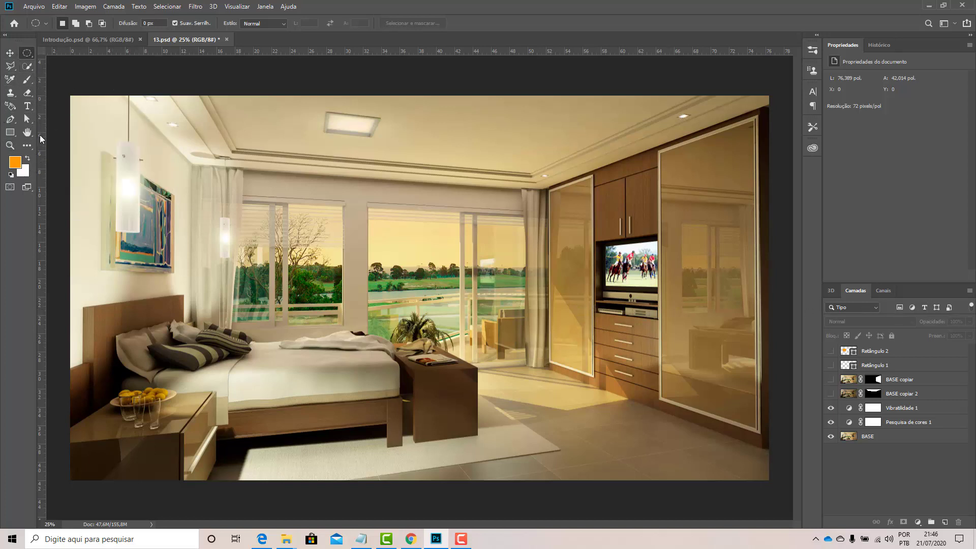
# Add a white text layer containing a first name in capitals on the ceiling, to the right of the square light
pyautogui.click(27, 106)
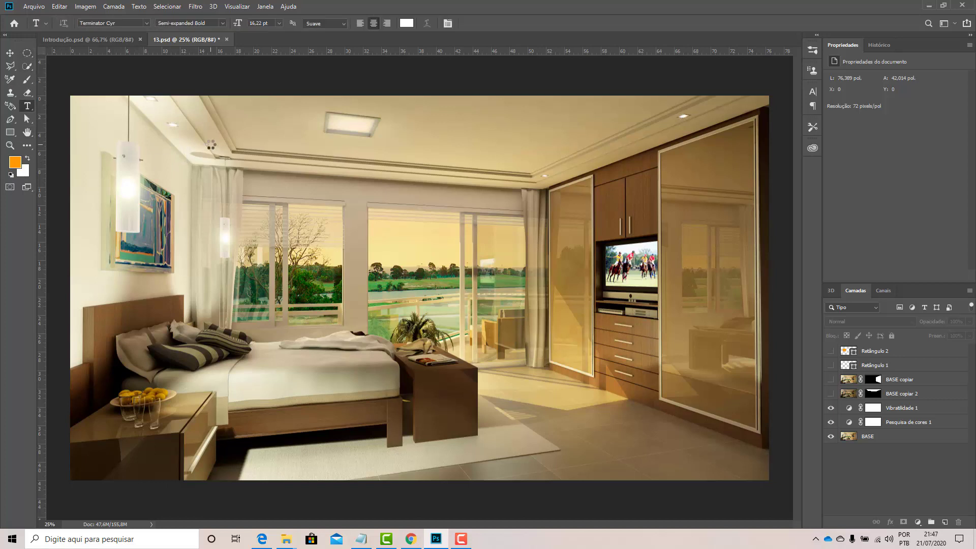
pyautogui.click(448, 140)
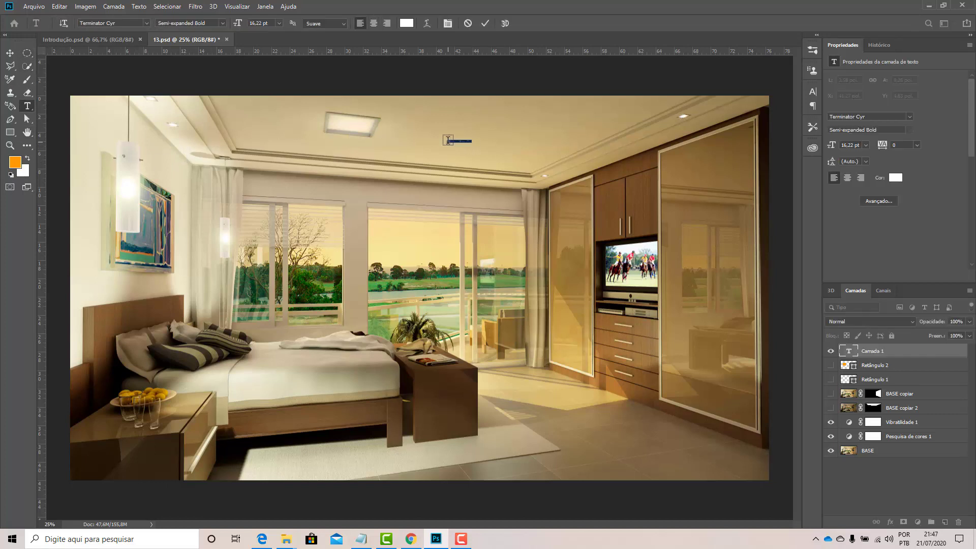
pyautogui.press('BackSpace')
pyautogui.write('RAFAEL')
pyautogui.click(10, 53)
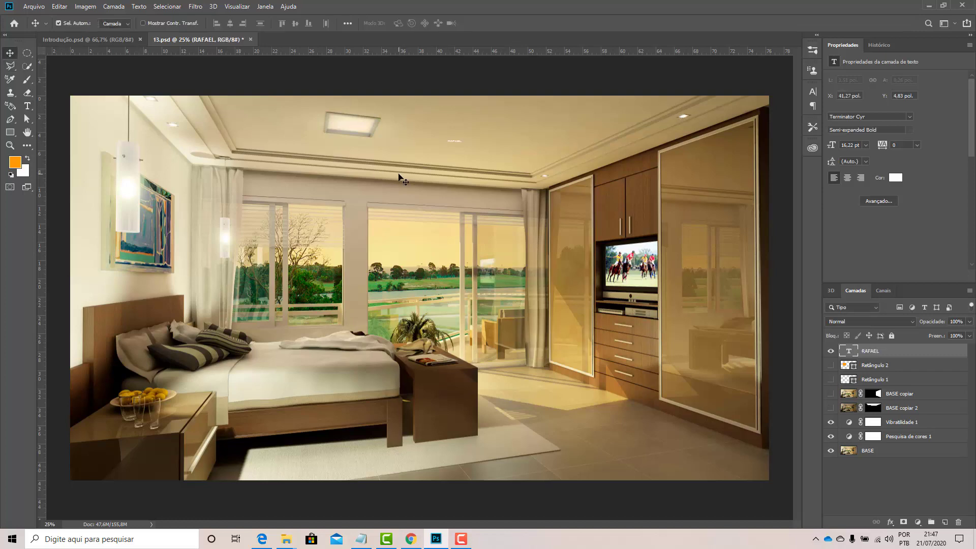
# Enlarge the ceiling text, trying a font size of 60 pt before setting it to 72 pt
pyautogui.scroll(5, 462, 151)
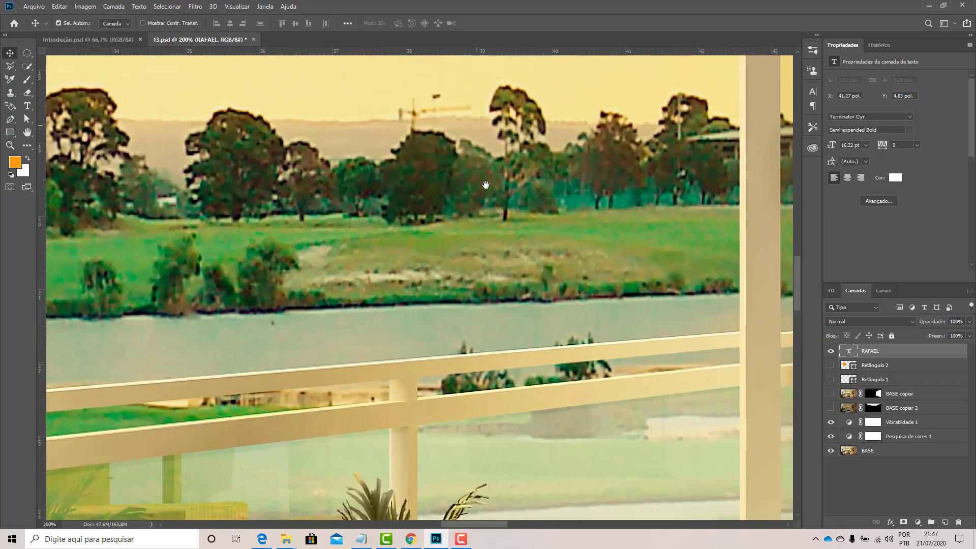
pyautogui.moveTo(465, 152); pyautogui.dragTo(432, 477)
pyautogui.moveTo(422, 219); pyautogui.dragTo(218, 461)
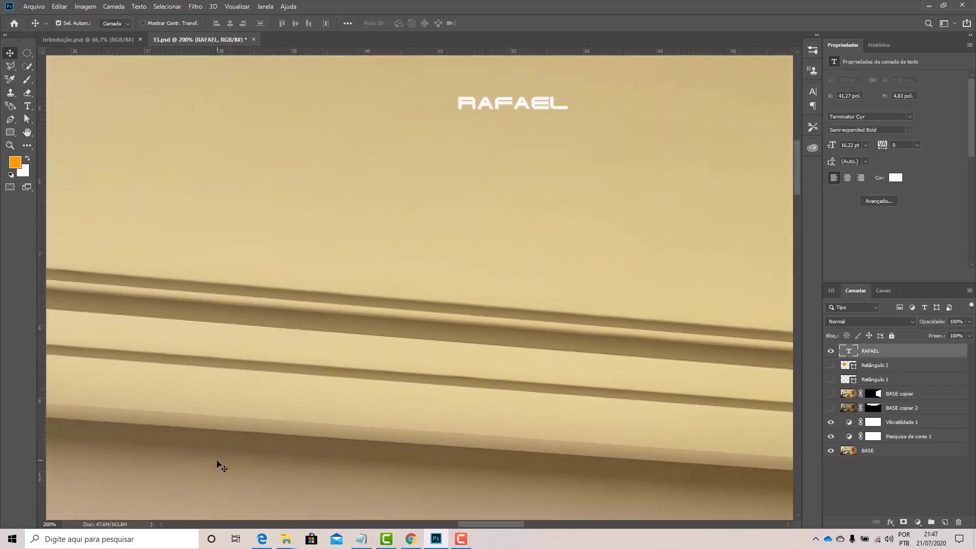
pyautogui.doubleClick(848, 350)
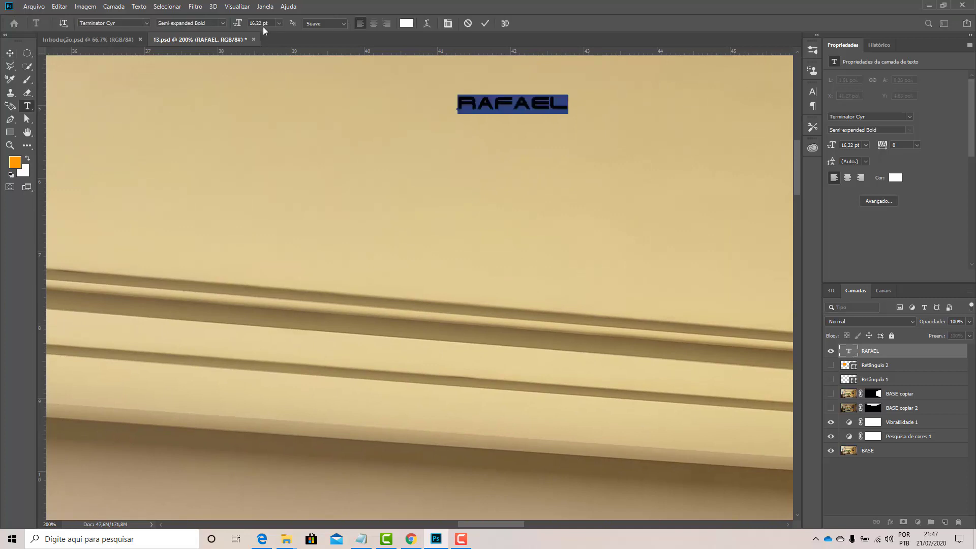
pyautogui.click(279, 23)
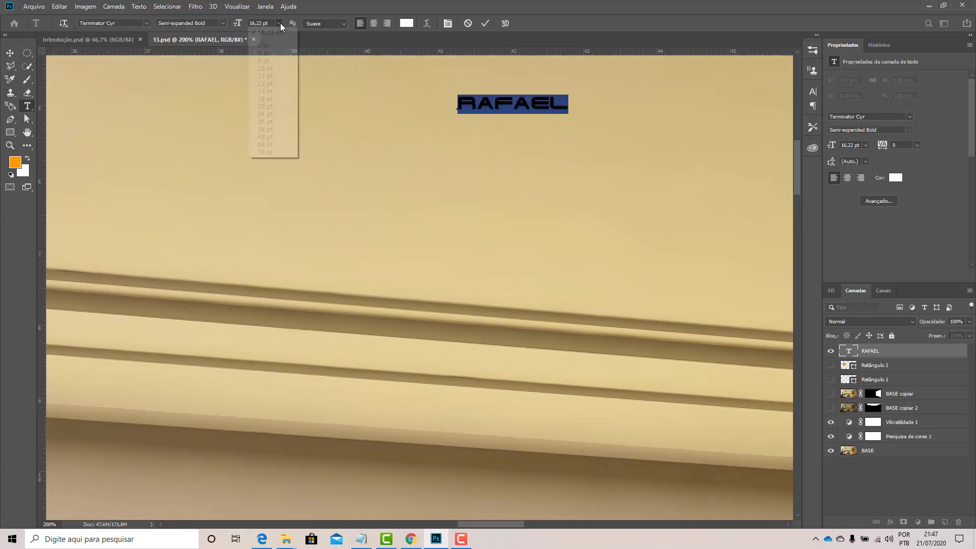
pyautogui.click(261, 145)
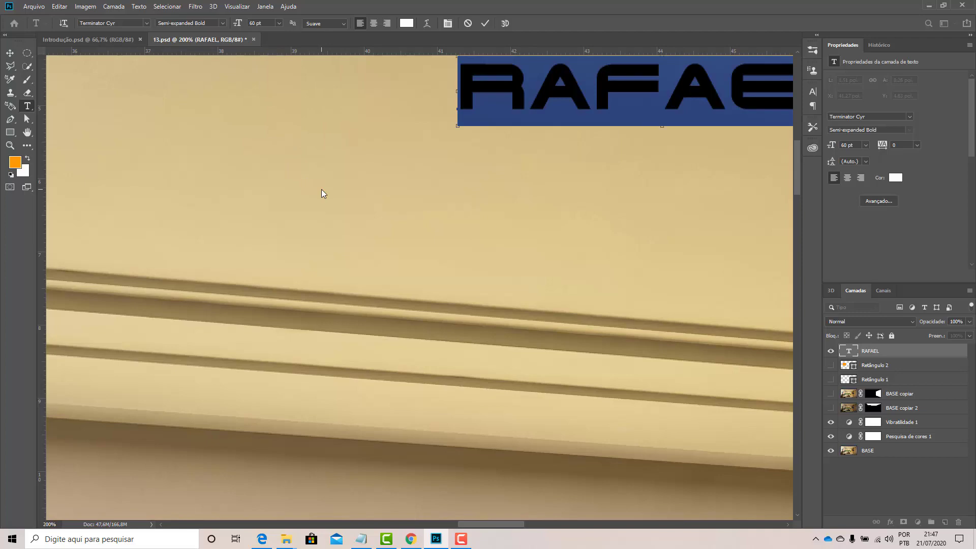
pyautogui.hotkey('ctrl', '-')
pyautogui.hotkey('ctrl', '-')
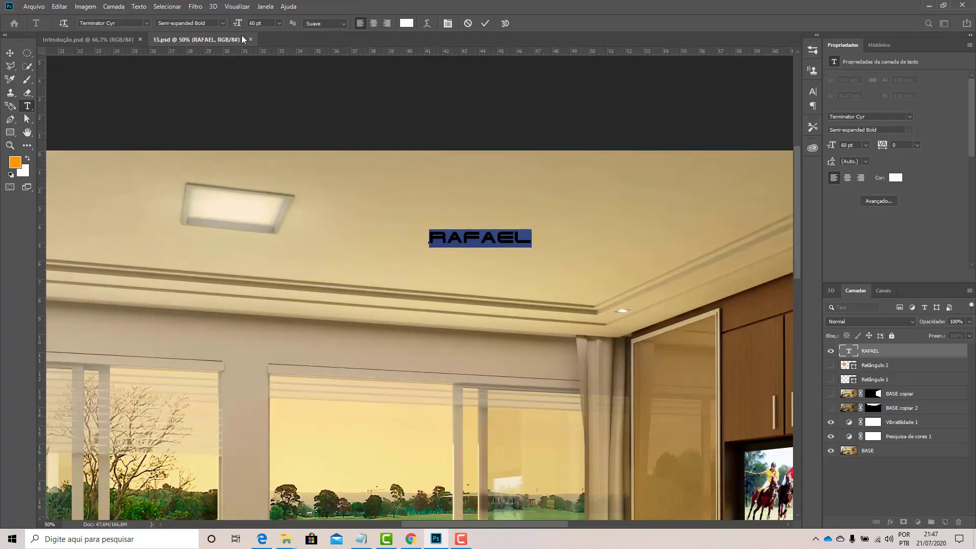
pyautogui.click(278, 23)
pyautogui.click(271, 153)
pyautogui.click(10, 53)
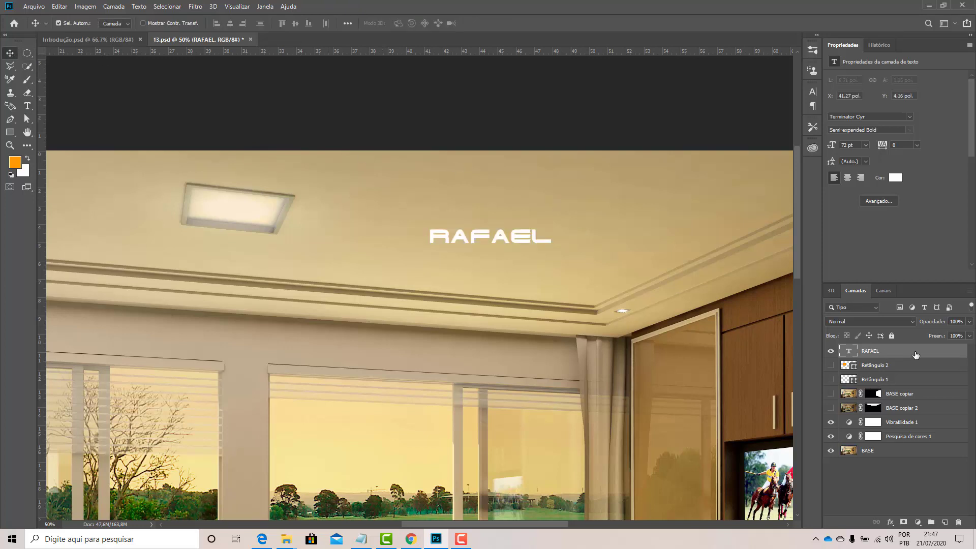
# Filter the layer list by type layers, add adjustment and pixel layers to the filter, and reduce it to pixel layers only
pyautogui.click(920, 309)
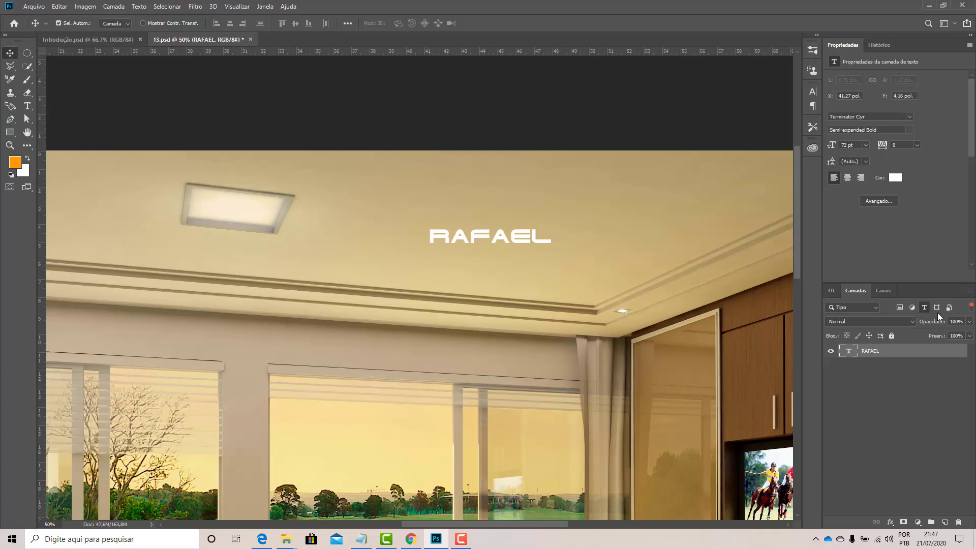
pyautogui.click(913, 307)
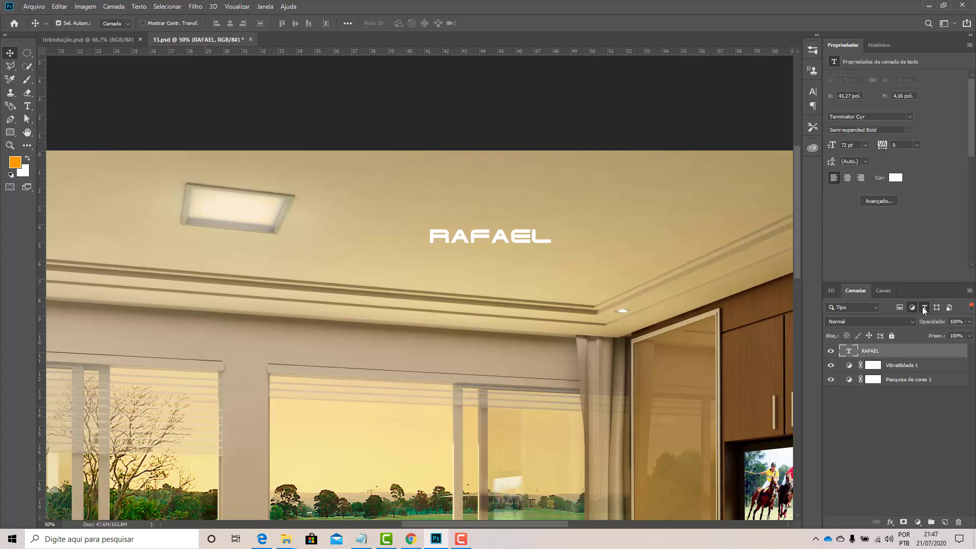
pyautogui.click(904, 307)
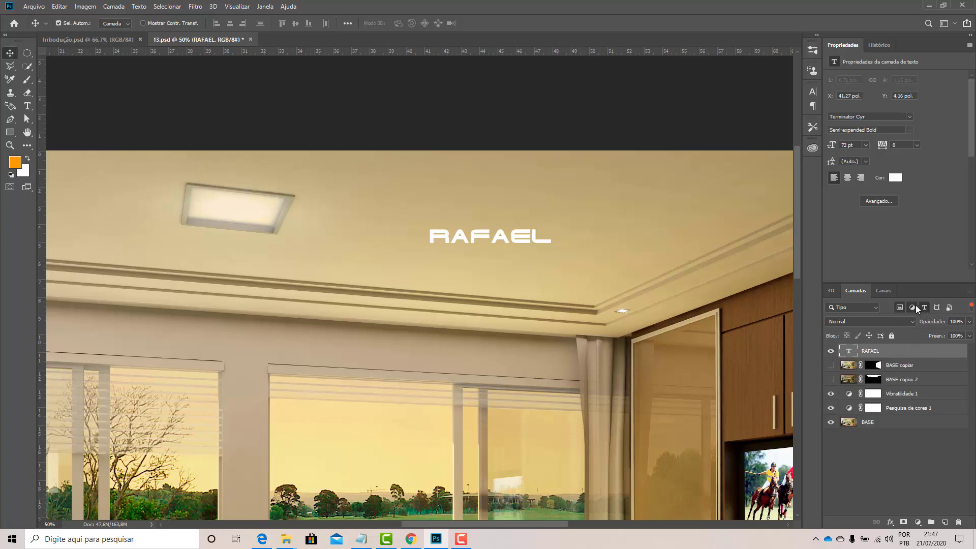
pyautogui.click(916, 306)
pyautogui.click(923, 308)
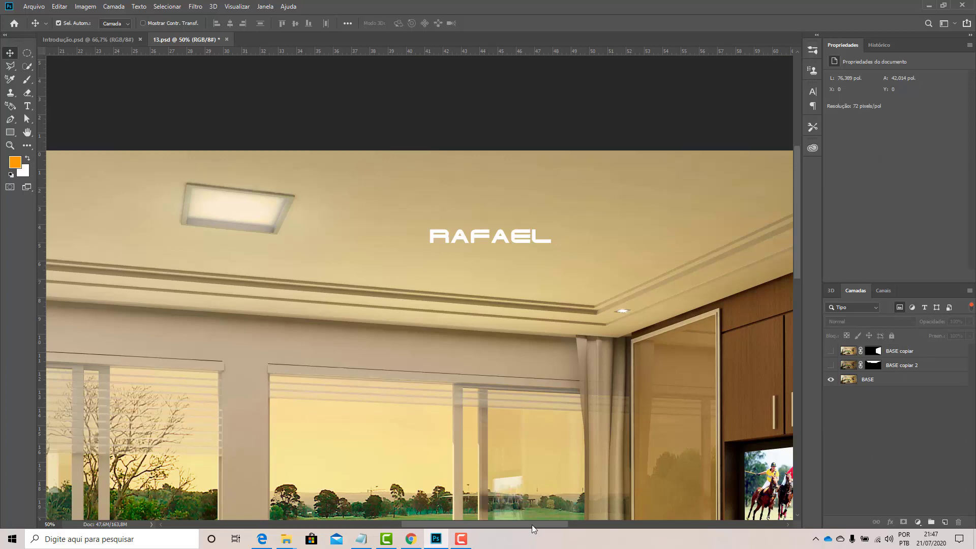
pyautogui.click(461, 539)
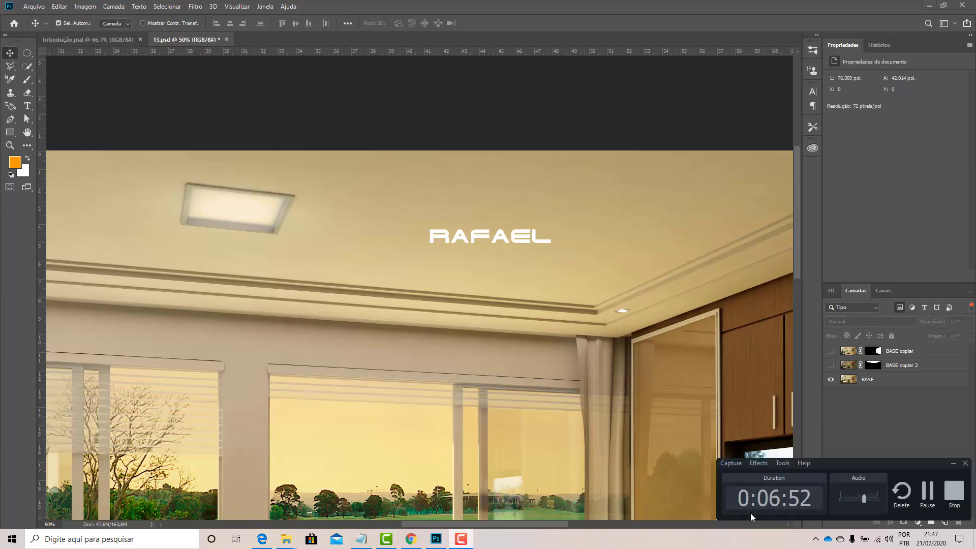
pyautogui.click(927, 490)
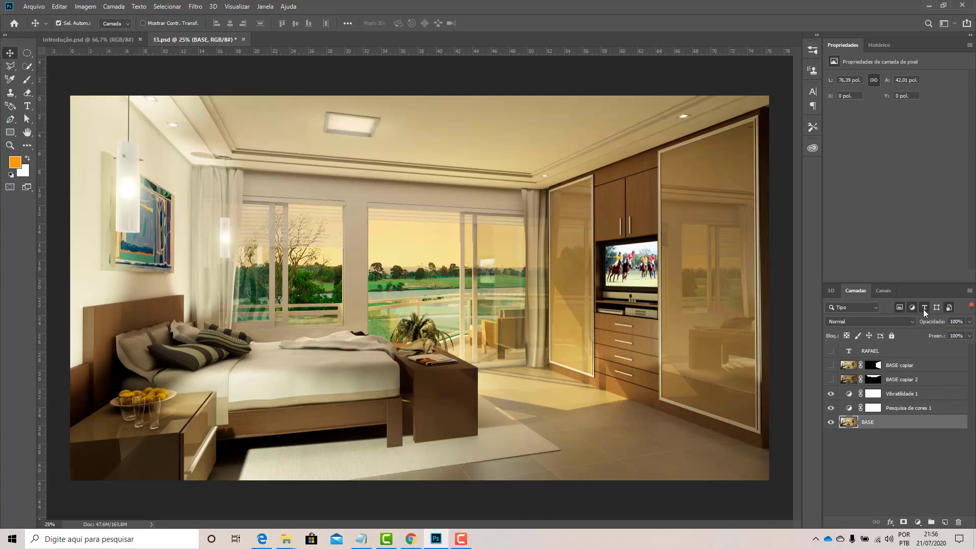
# Scale the BASE pixel layer down to about 7.6 × 4.2 in, anchored at the canvas's lower-left corner
pyautogui.hotkey('ctrl', 'z')
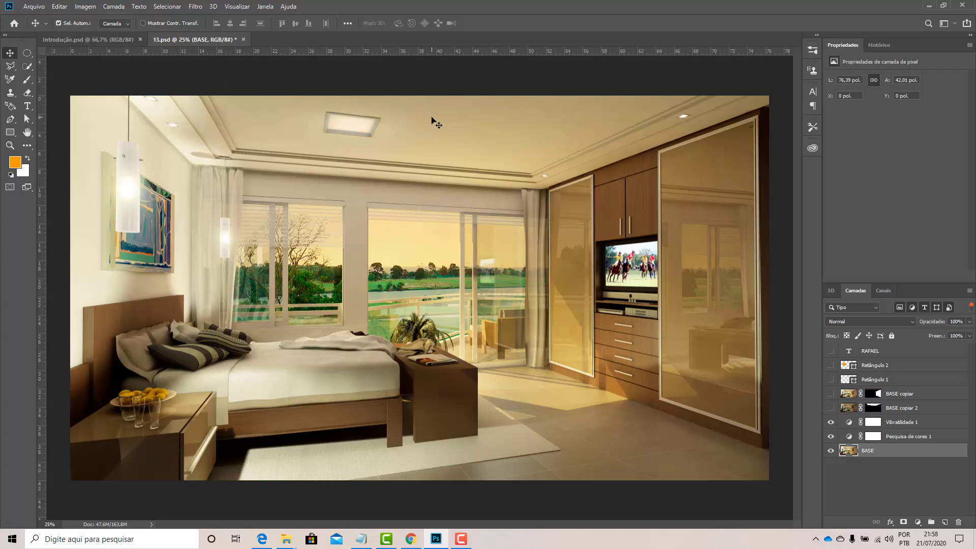
pyautogui.hotkey('ctrl', 't')
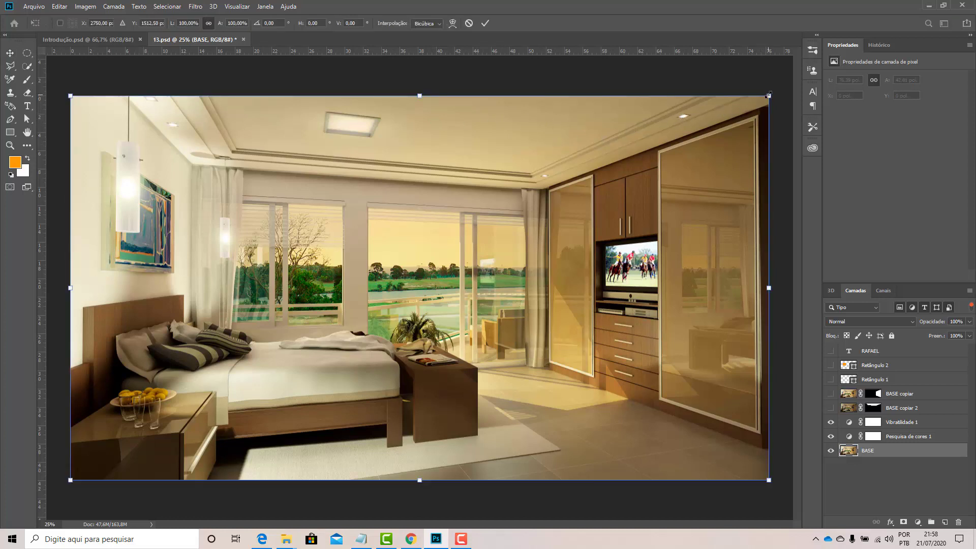
pyautogui.moveTo(768, 95); pyautogui.dragTo(121, 405)
pyautogui.press('Return')
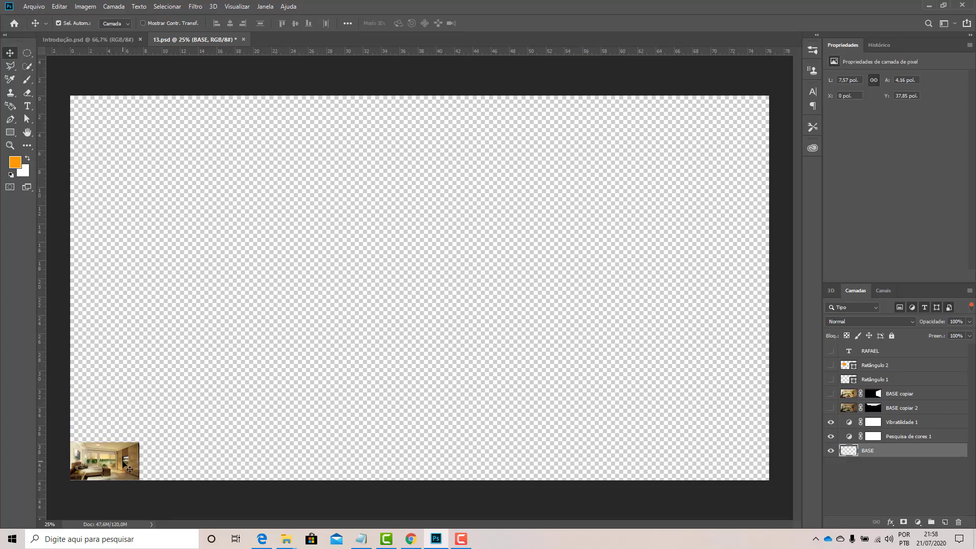
# Scale the small BASE layer back up to about 71.2 × 39.2 in and position it roughly centred on the canvas
pyautogui.hotkey('ctrl', 't')
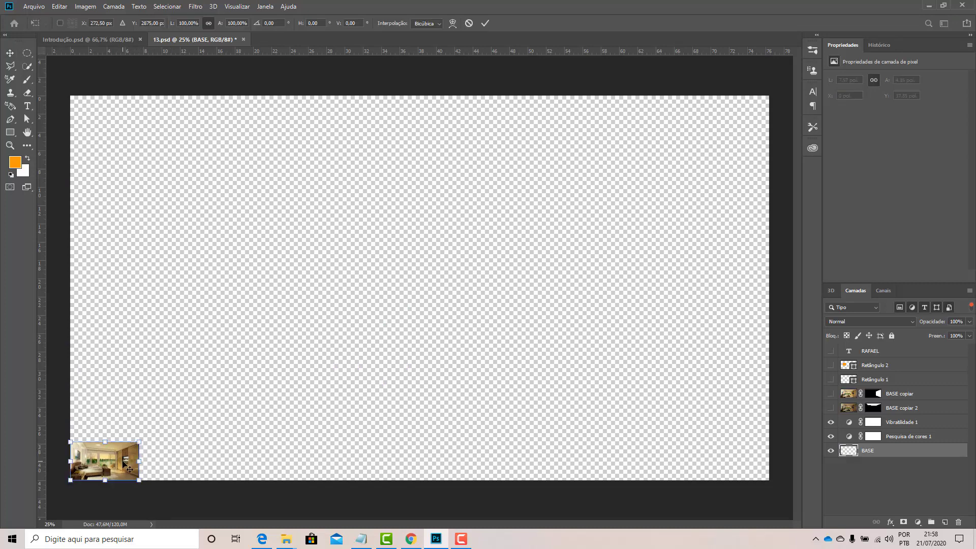
pyautogui.moveTo(139, 442); pyautogui.dragTo(743, 158)
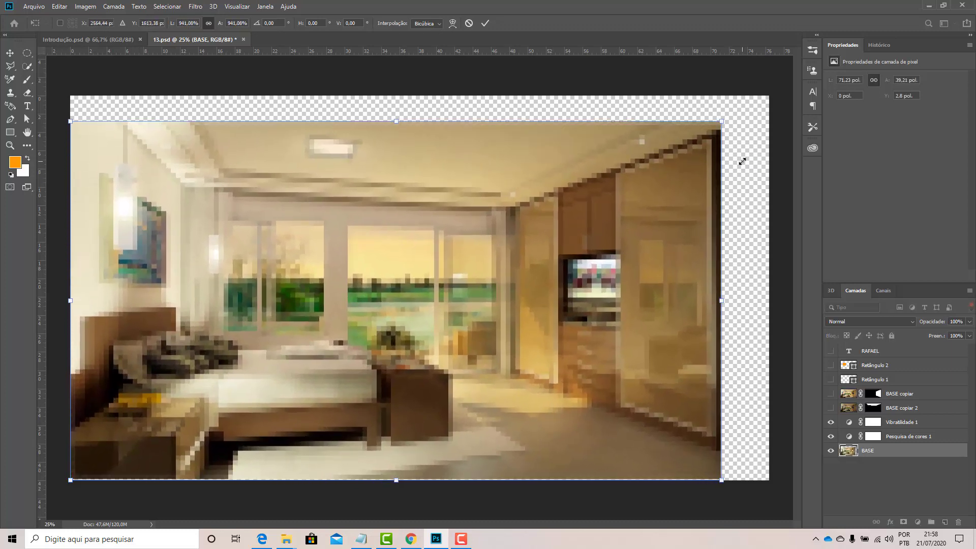
pyautogui.moveTo(486, 281); pyautogui.dragTo(509, 264)
pyautogui.press('Return')
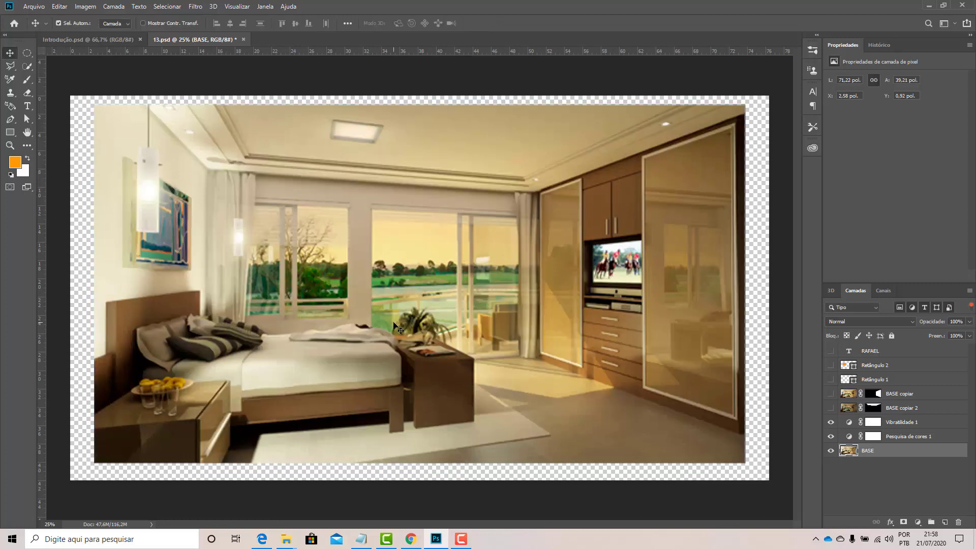
# Examine the image quality of the rescaled BASE layer up close around the balcony window and plant
pyautogui.hotkey('ctrl', '+')
pyautogui.hotkey('ctrl', '+')
pyautogui.hotkey('ctrl', '+')
pyautogui.hotkey('ctrl', '+')
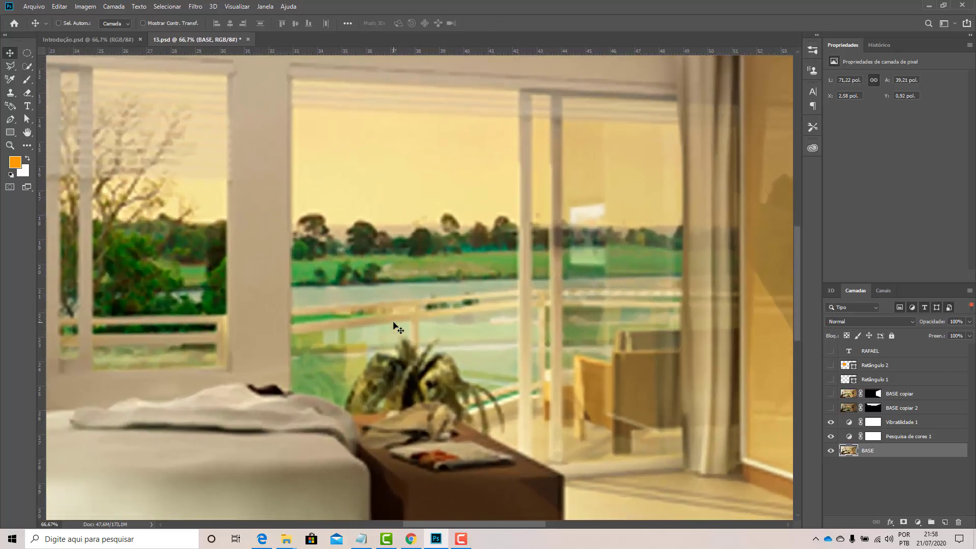
pyautogui.hotkey('ctrl', '-')
pyautogui.hotkey('ctrl', '-')
pyautogui.hotkey('ctrl', '-')
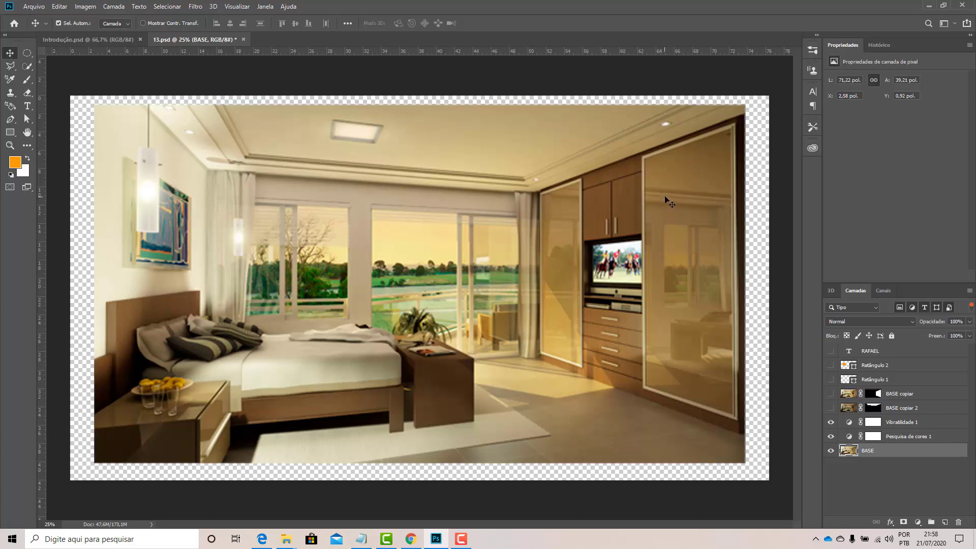
# Enlarge and align the BASE layer to fill the canvas at about 76.4 × 42 in, undoing the last height tweak
pyautogui.hotkey('ctrl', 't')
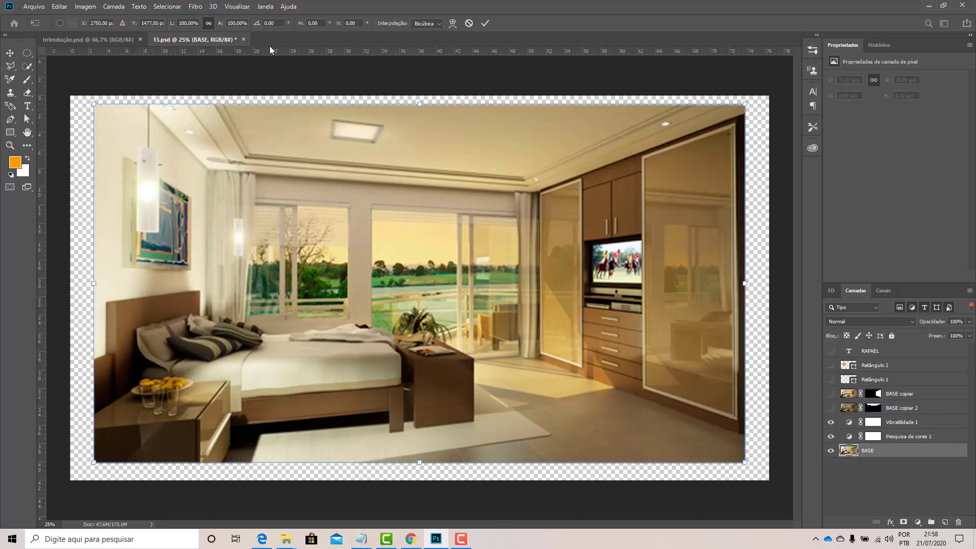
pyautogui.moveTo(92, 109); pyautogui.dragTo(71, 94)
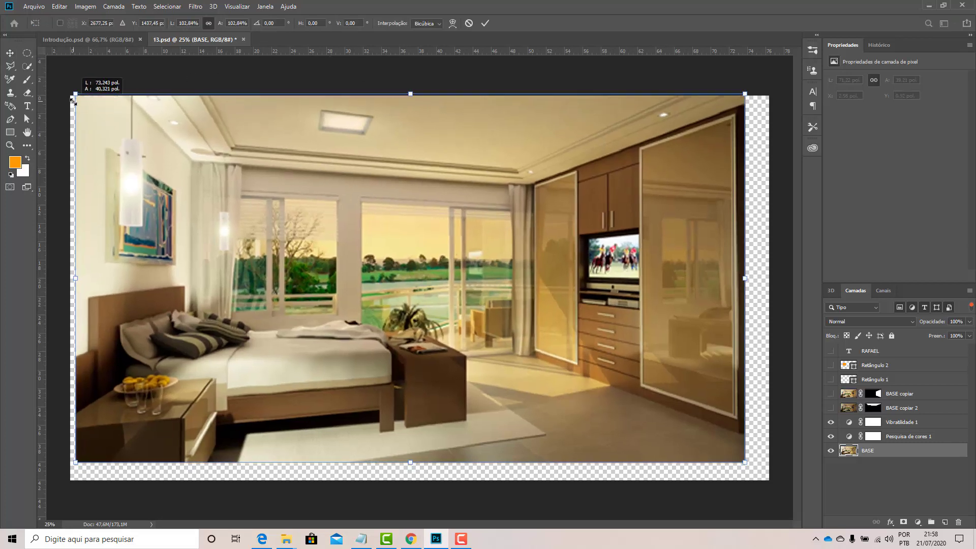
pyautogui.moveTo(136, 131); pyautogui.dragTo(134, 128)
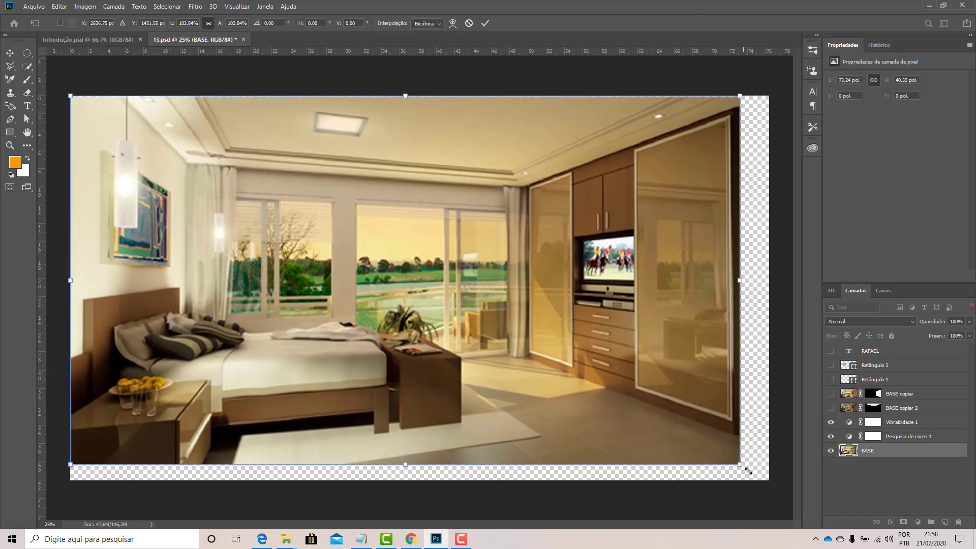
pyautogui.moveTo(748, 468); pyautogui.dragTo(768, 480)
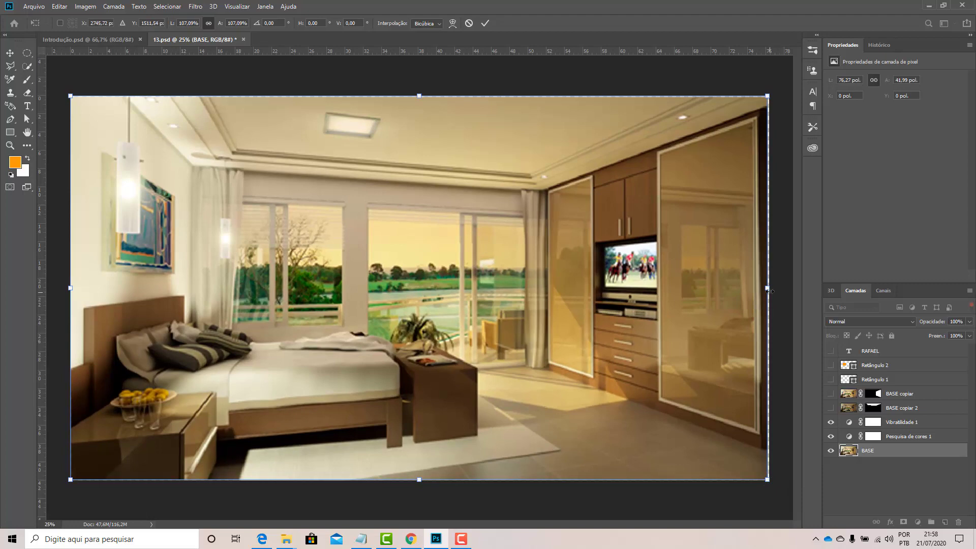
pyautogui.moveTo(767, 288); pyautogui.dragTo(768, 287)
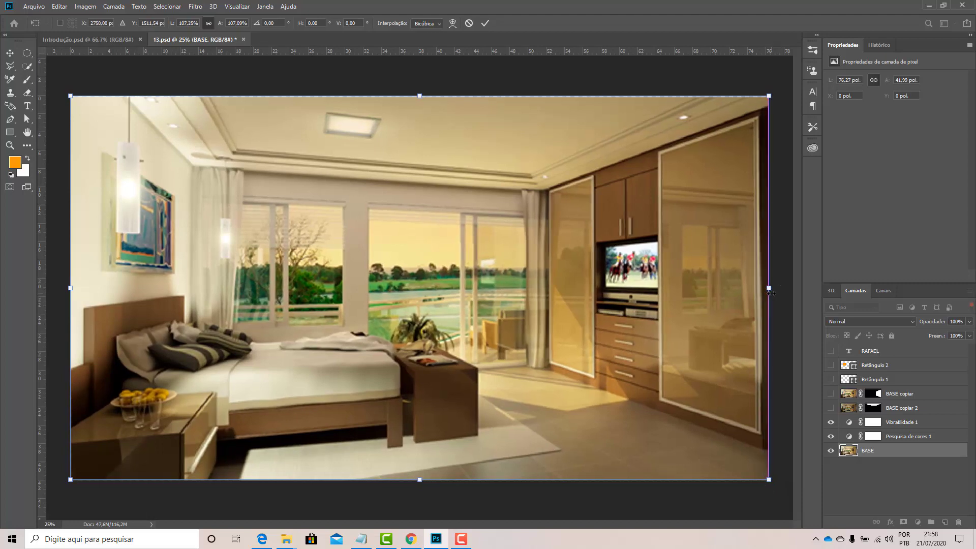
pyautogui.moveTo(417, 480); pyautogui.dragTo(416, 480)
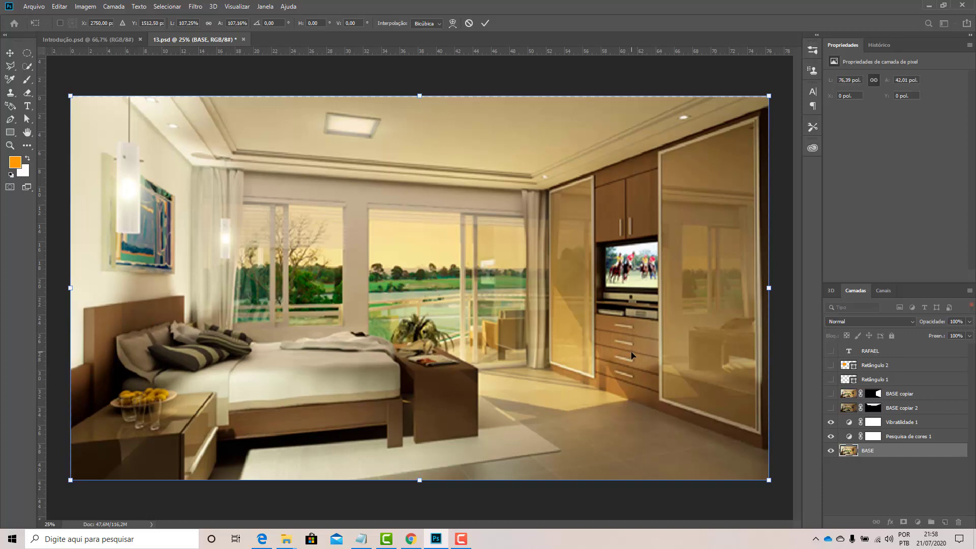
pyautogui.hotkey('ctrl', 'z')
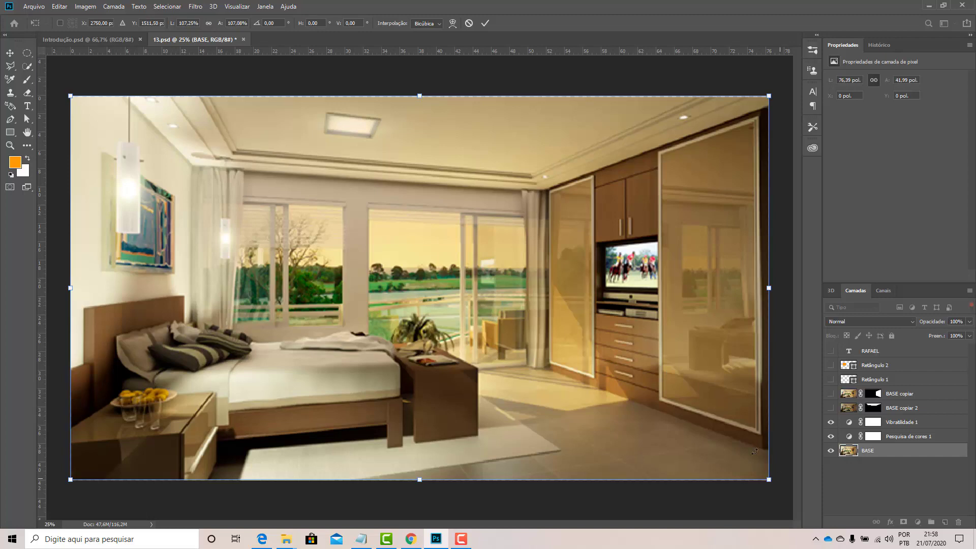
pyautogui.press('Return')
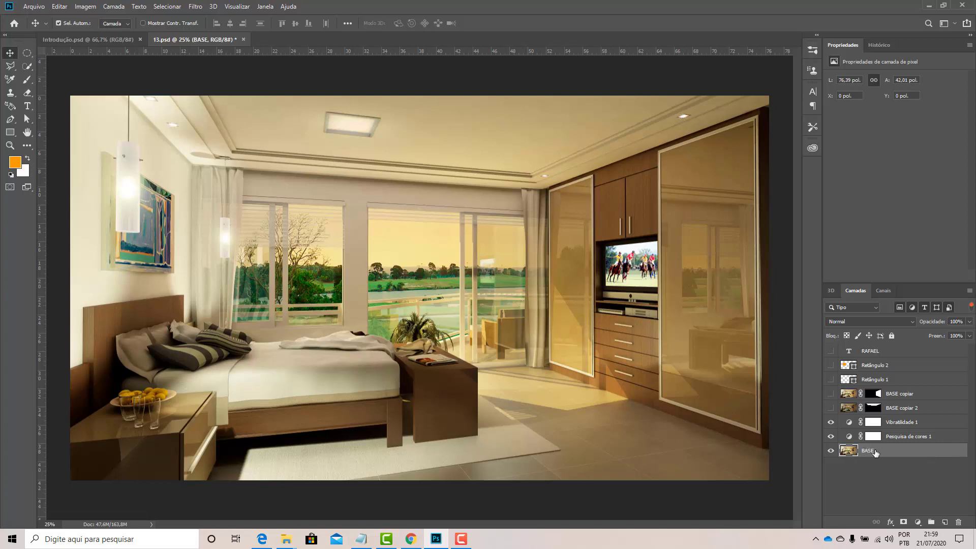
# Toggle the BASE layer's visibility off and on, and convert the layer to a smart object
pyautogui.click(831, 451)
pyautogui.click(832, 451)
pyautogui.rightClick(881, 455)
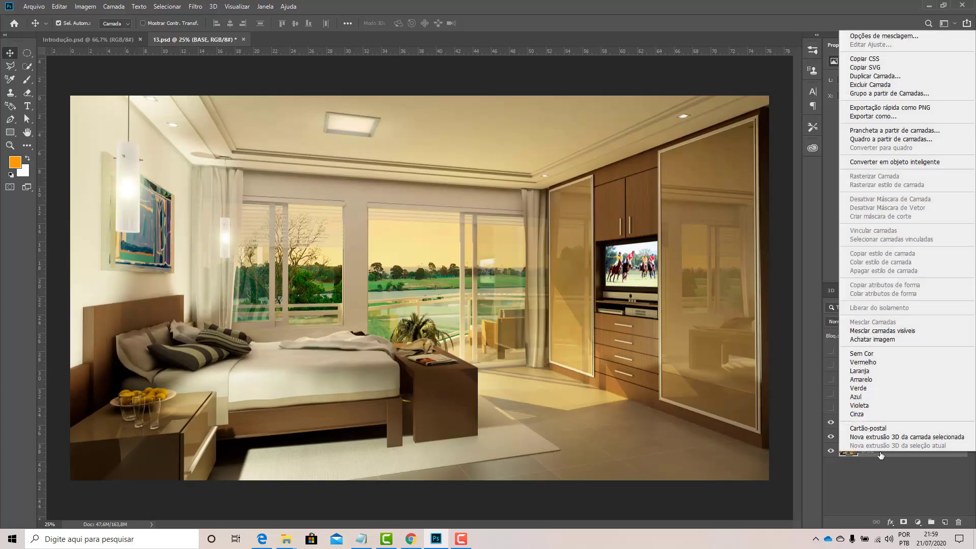
pyautogui.click(874, 162)
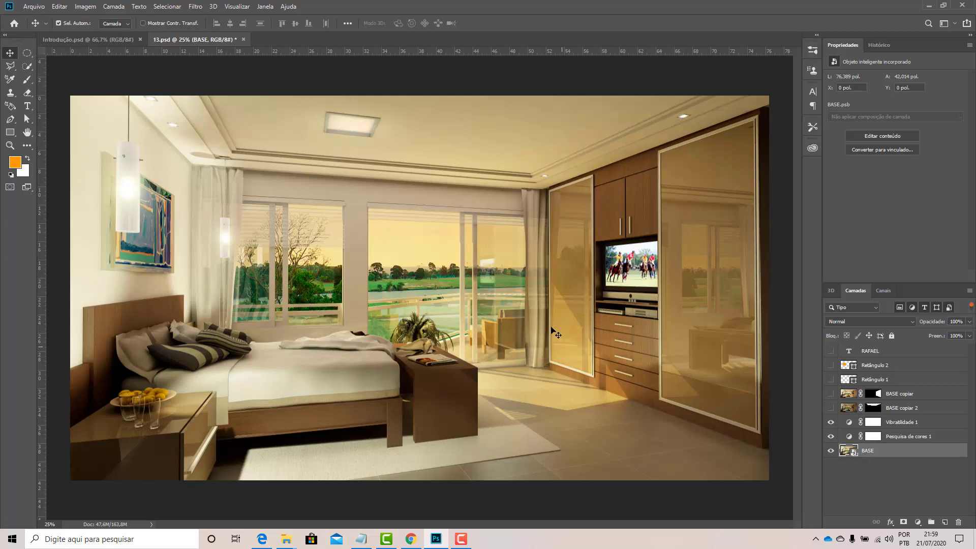
# Scale the BASE smart object down to 11.57% and move it from the canvas corner to just right of the centre
pyautogui.hotkey('ctrl', 't')
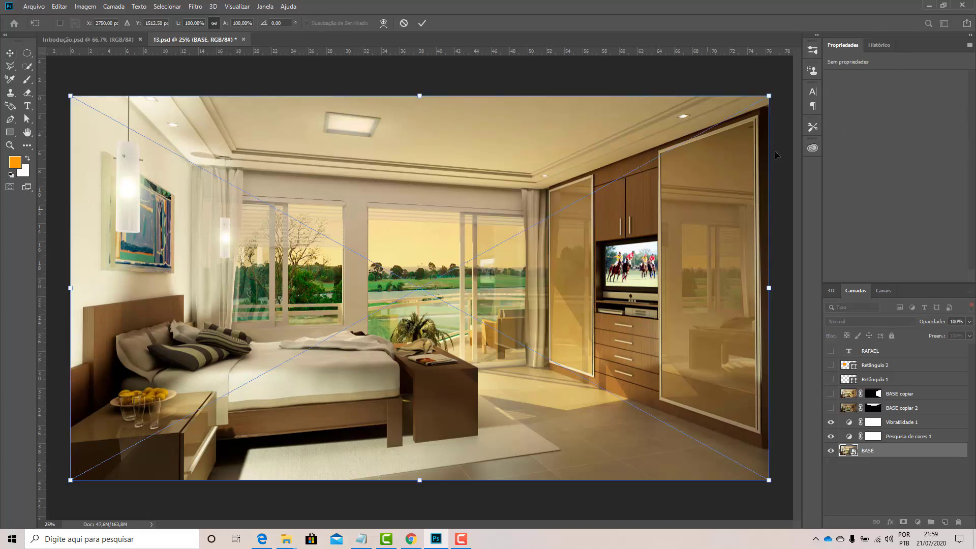
pyautogui.moveTo(696, 140); pyautogui.dragTo(718, 130)
pyautogui.moveTo(769, 96); pyautogui.dragTo(143, 418)
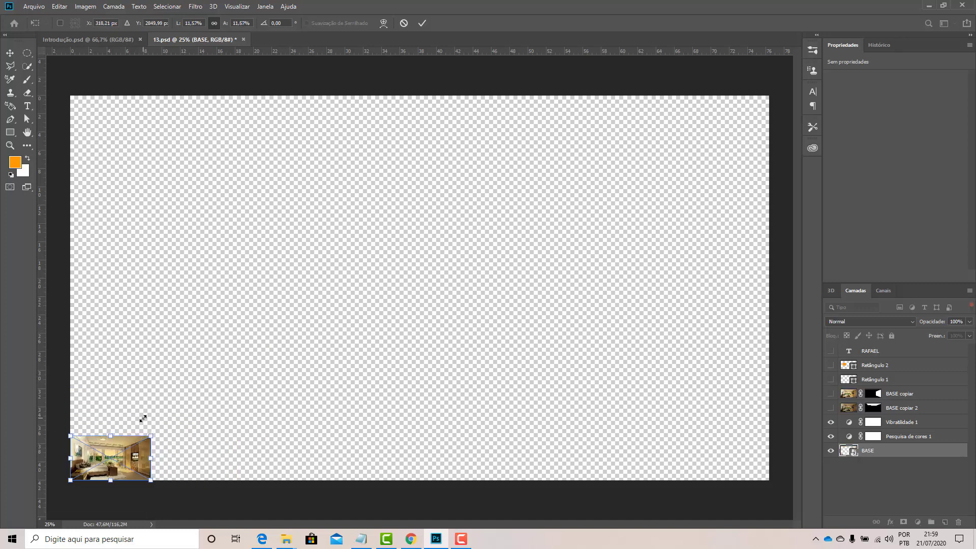
pyautogui.press('Return')
pyautogui.moveTo(132, 458); pyautogui.dragTo(528, 266)
# Scale the small BASE smart object back up to 100% so it fills the whole canvas
pyautogui.hotkey('ctrl', 't')
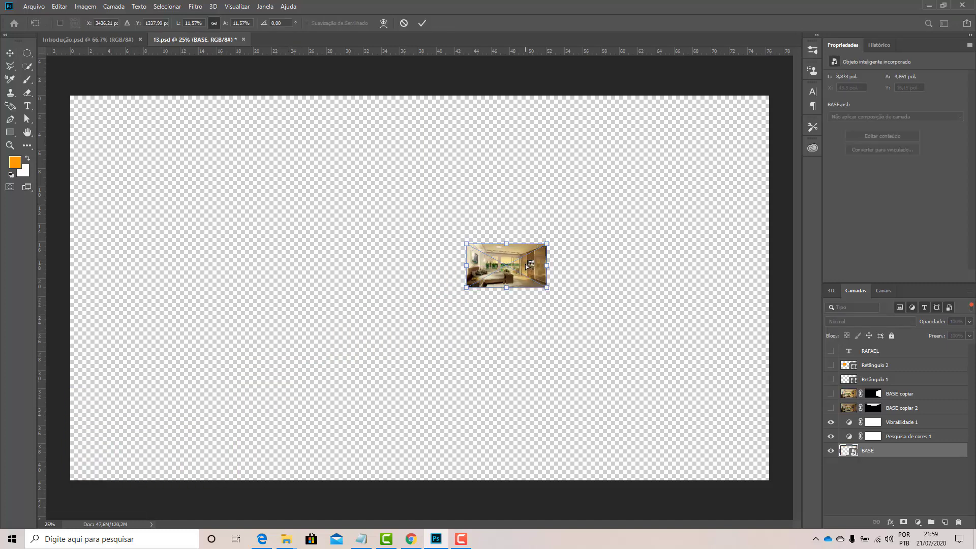
pyautogui.moveTo(466, 289); pyautogui.dragTo(121, 480)
pyautogui.moveTo(333, 244); pyautogui.dragTo(333, 95)
pyautogui.moveTo(119, 287); pyautogui.dragTo(70, 288)
pyautogui.moveTo(554, 288); pyautogui.dragTo(766, 296)
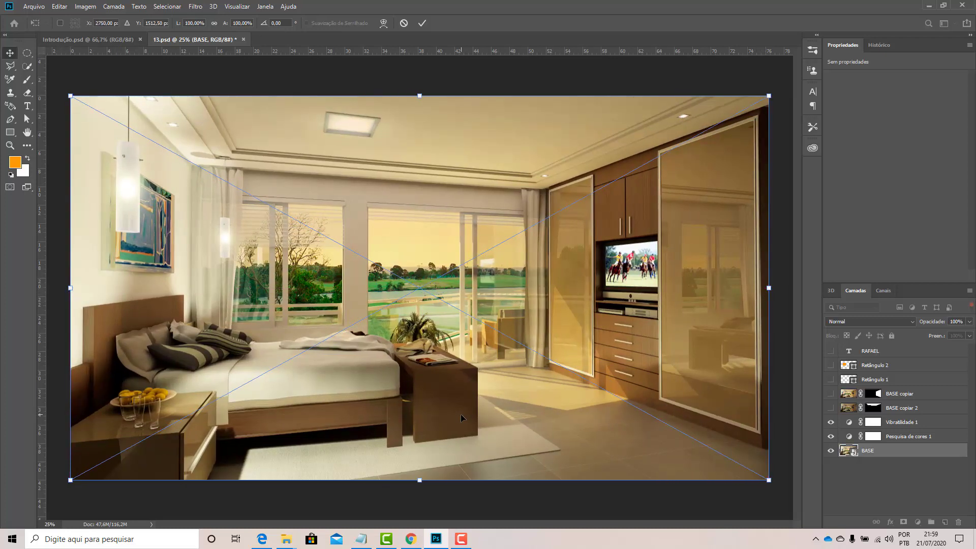
pyautogui.press('Return')
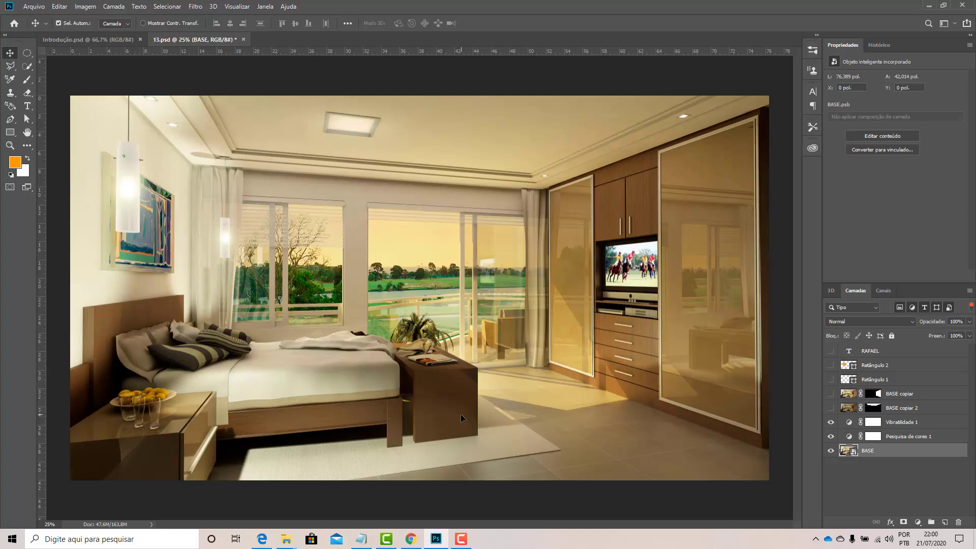
# Filter the layer list by smart object, pixel, adjustment, type and shape layers in turn, finishing with smart objects only
pyautogui.click(940, 307)
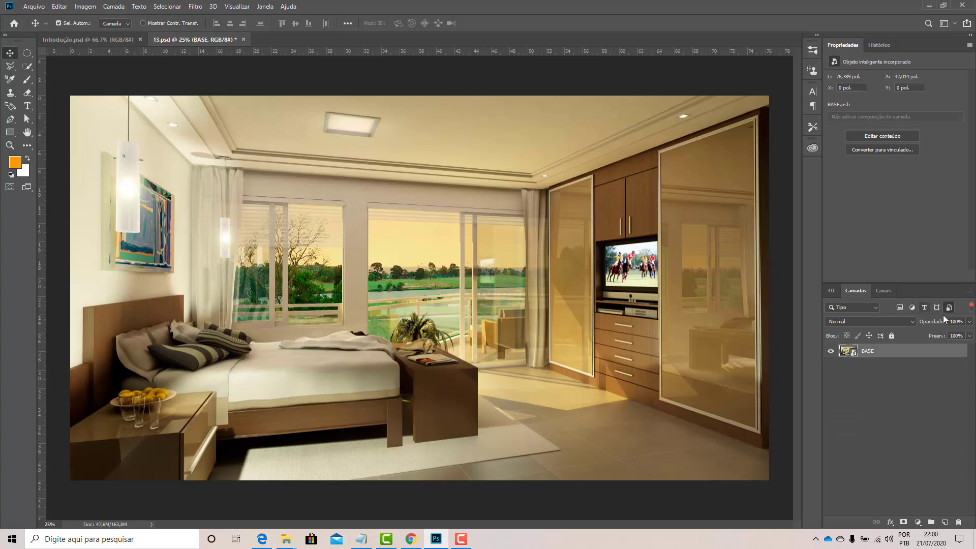
pyautogui.click(946, 311)
pyautogui.click(898, 308)
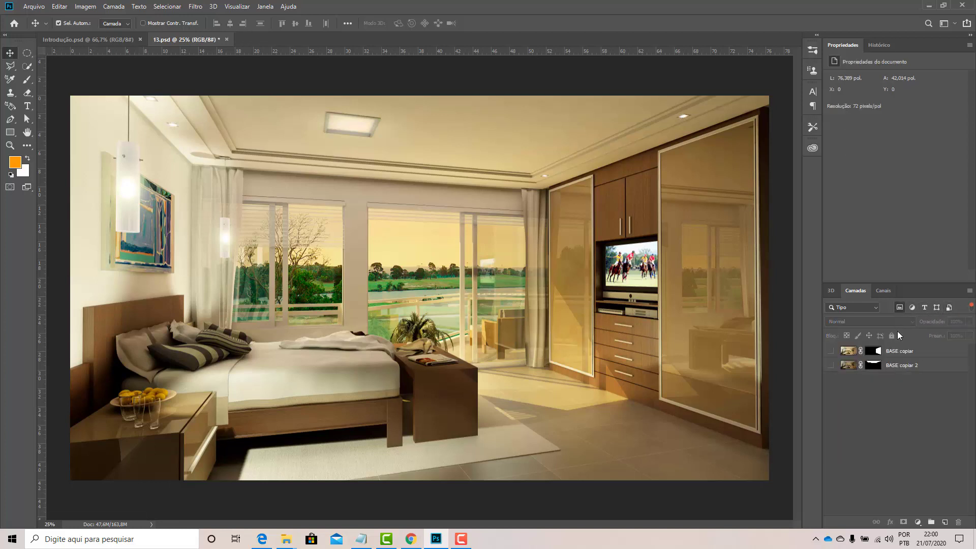
pyautogui.click(912, 307)
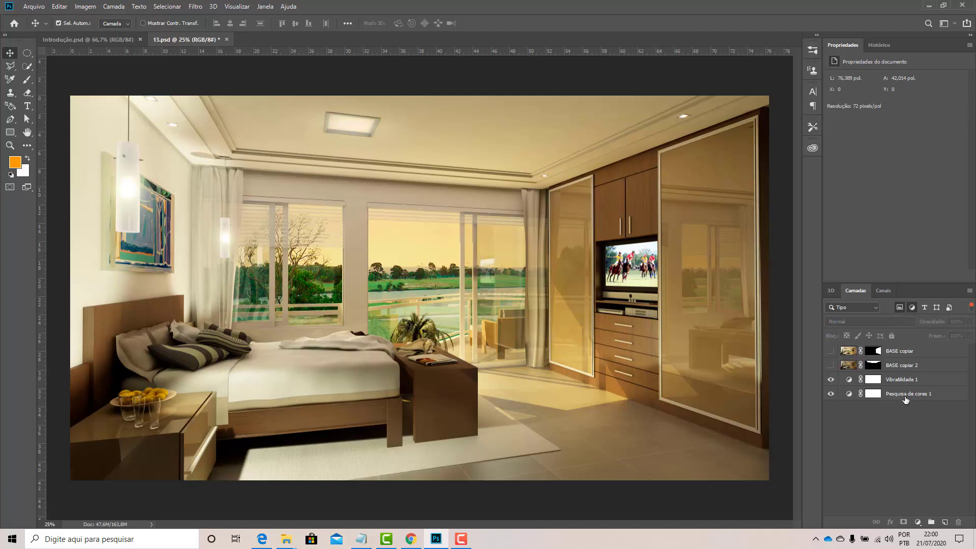
pyautogui.click(899, 308)
pyautogui.click(924, 307)
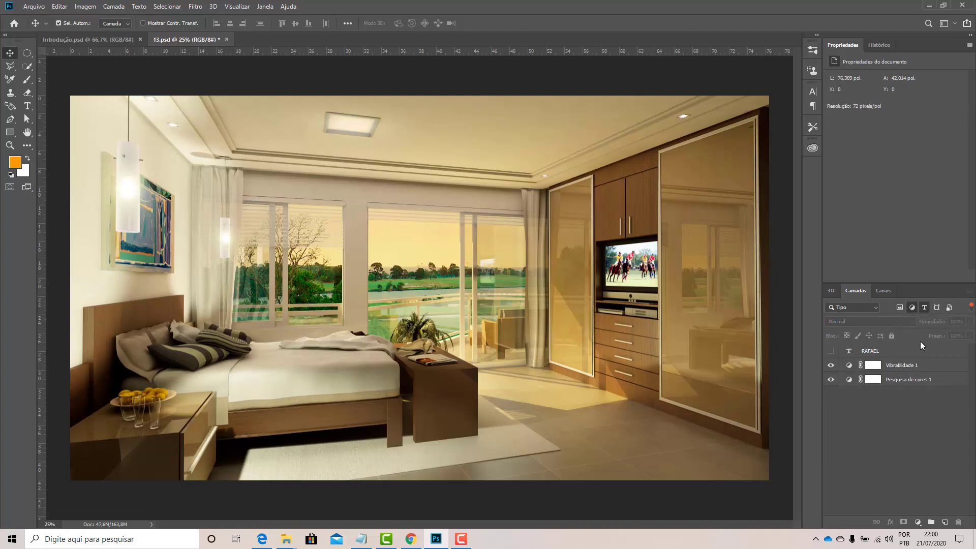
pyautogui.click(912, 308)
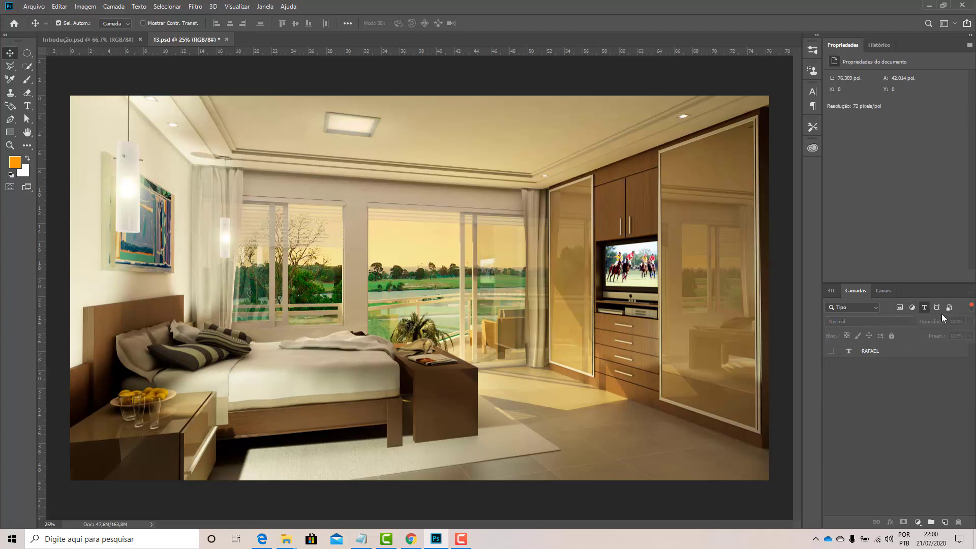
pyautogui.click(936, 307)
pyautogui.click(925, 307)
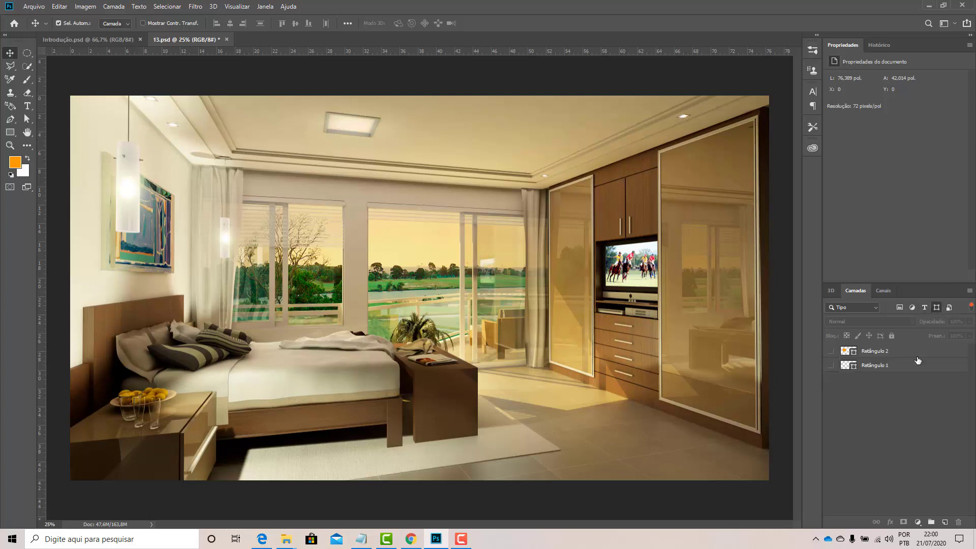
pyautogui.click(936, 307)
pyautogui.click(948, 307)
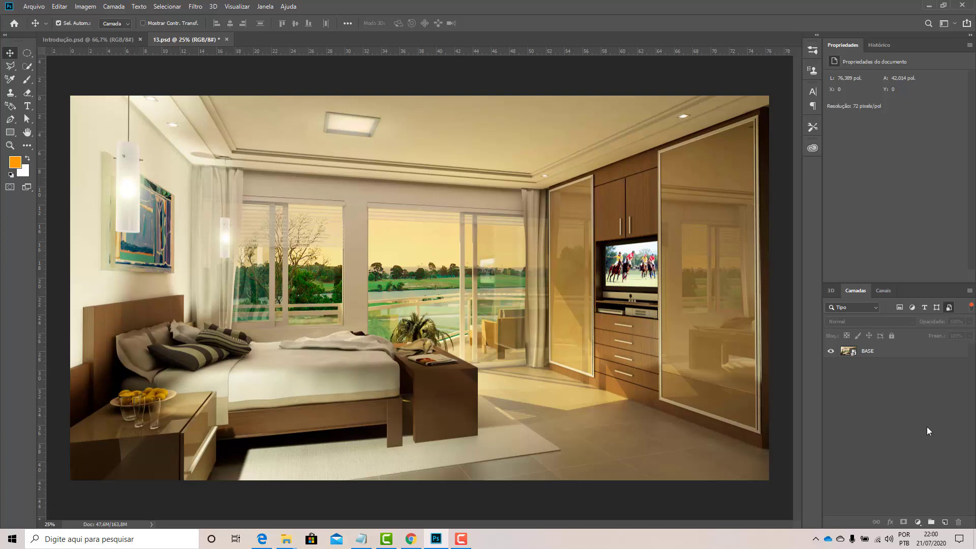
# Undo the BASE layer's scaling and its conversion to a smart object
pyautogui.hotkey('ctrl', 'z')
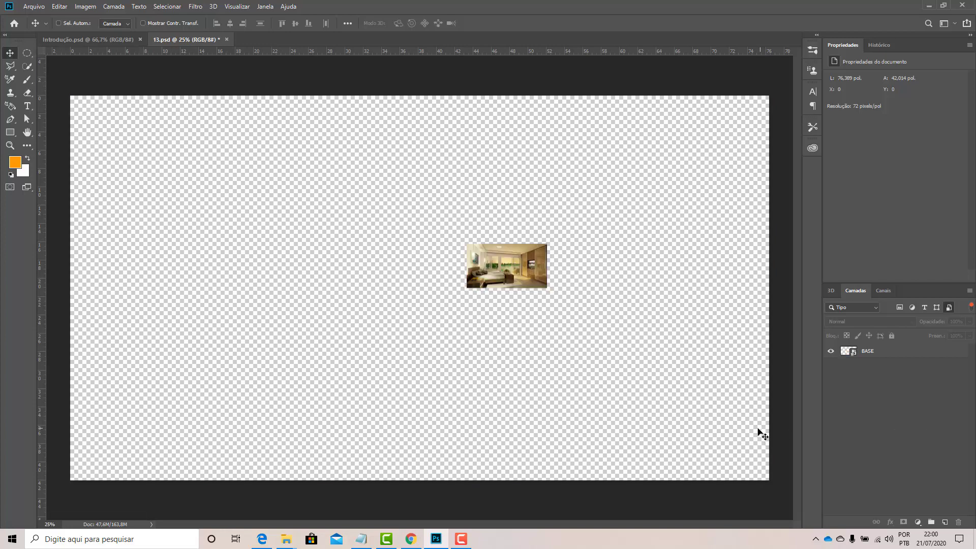
pyautogui.hotkey('ctrl', 'z')
pyautogui.hotkey('ctrl', 'z')
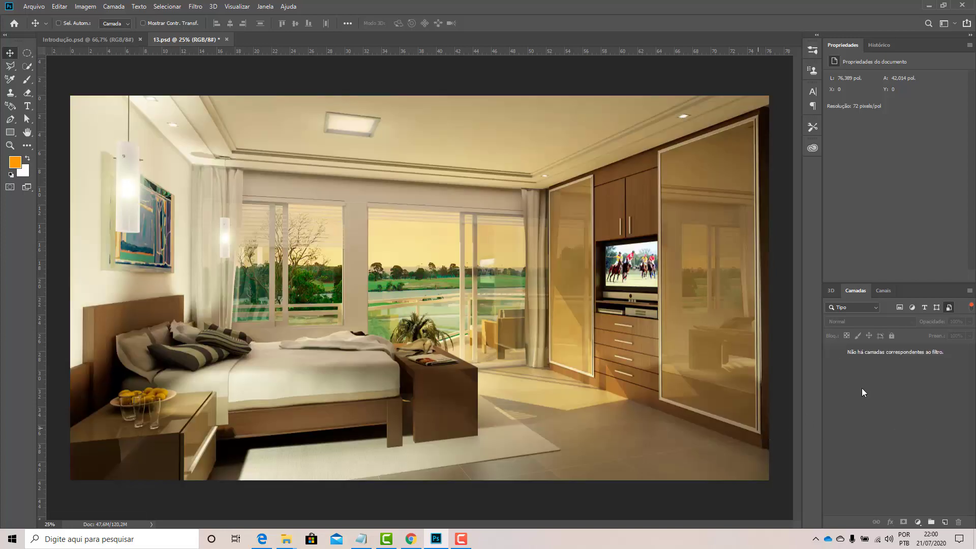
# Include pixel layers in the layer type filter and select the BASE layer
pyautogui.click(900, 306)
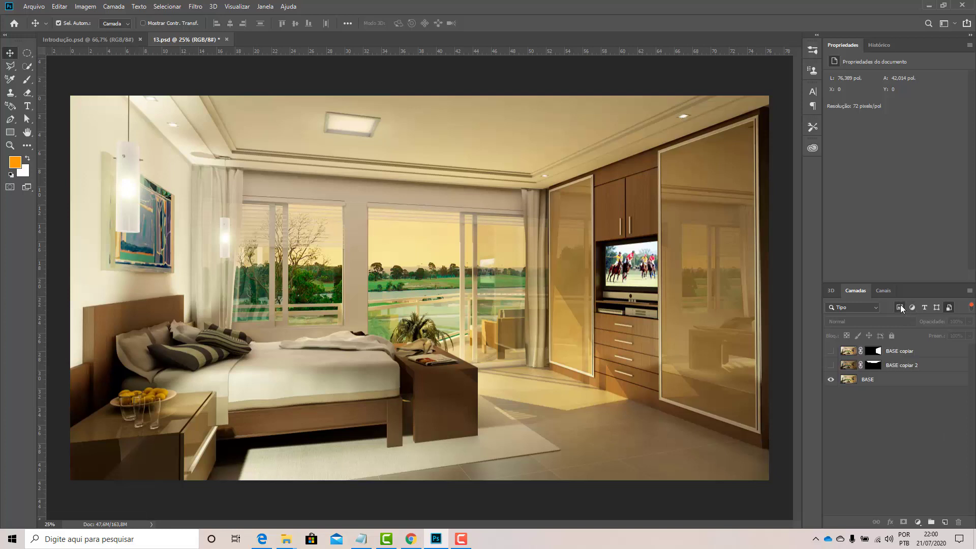
pyautogui.click(882, 382)
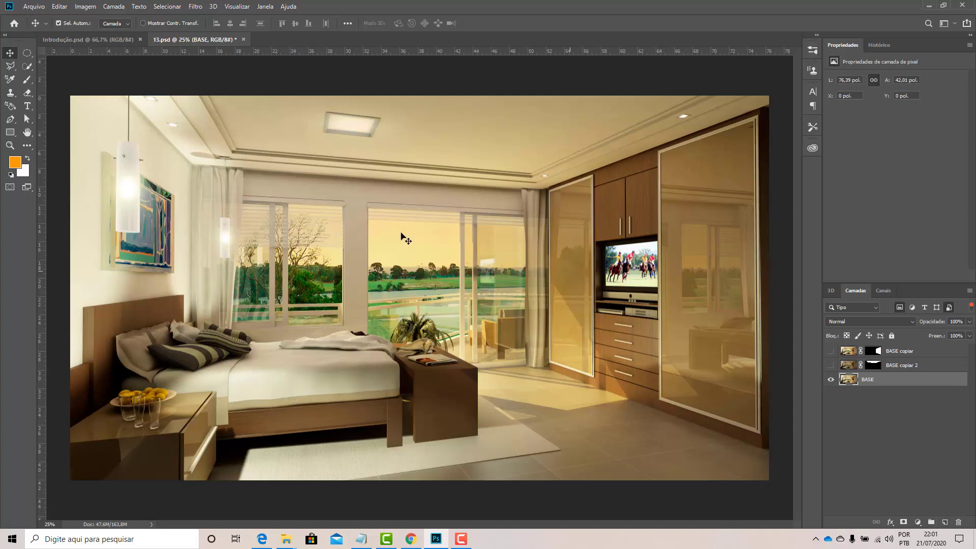
# Apply a Hue/Saturation adjustment directly to the BASE pixel layer with hue +35, saturation -40 and lightness -13
pyautogui.click(82, 7)
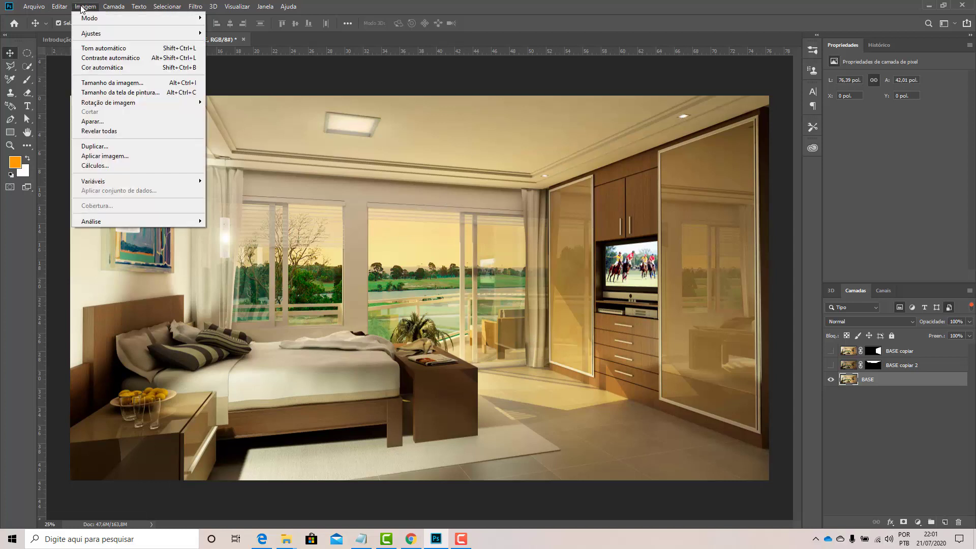
pyautogui.moveTo(140, 35)
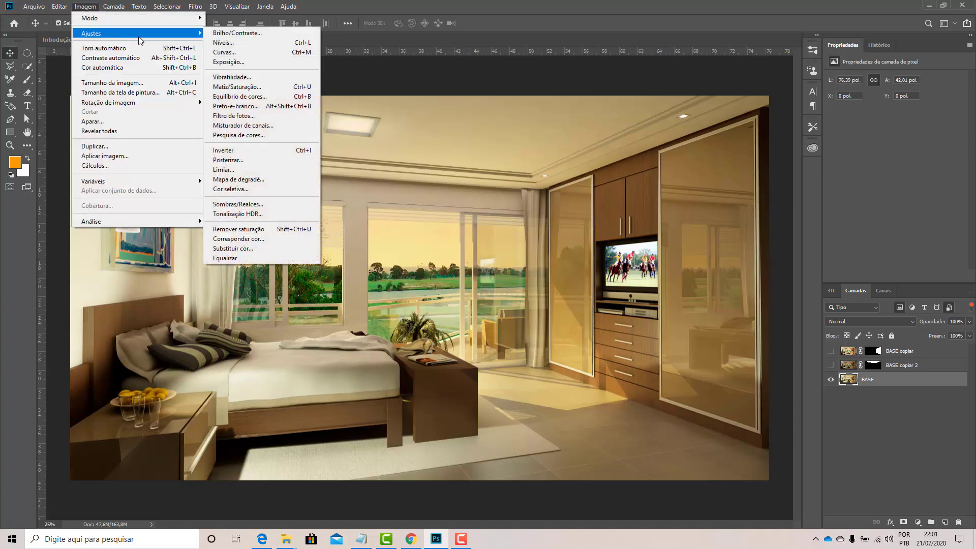
pyautogui.click(237, 86)
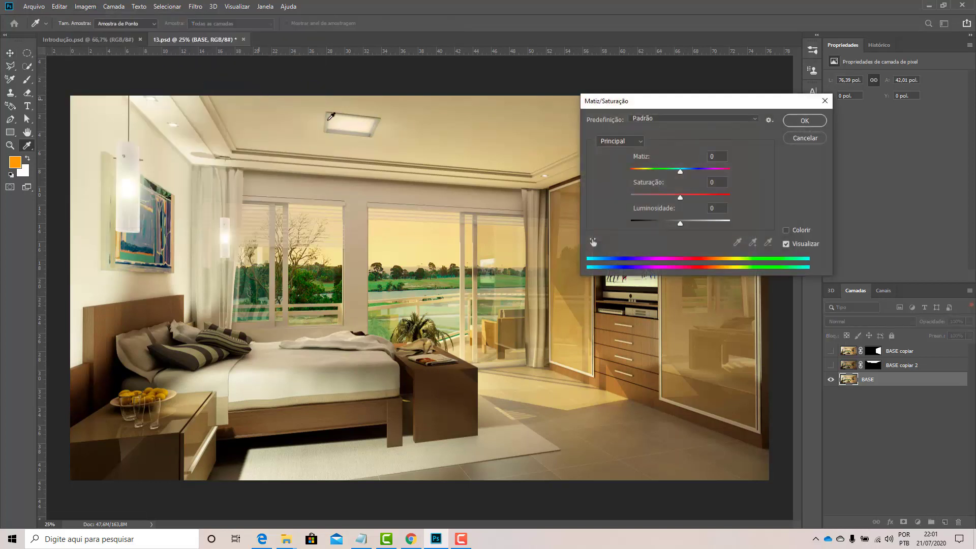
pyautogui.moveTo(681, 174); pyautogui.dragTo(675, 227)
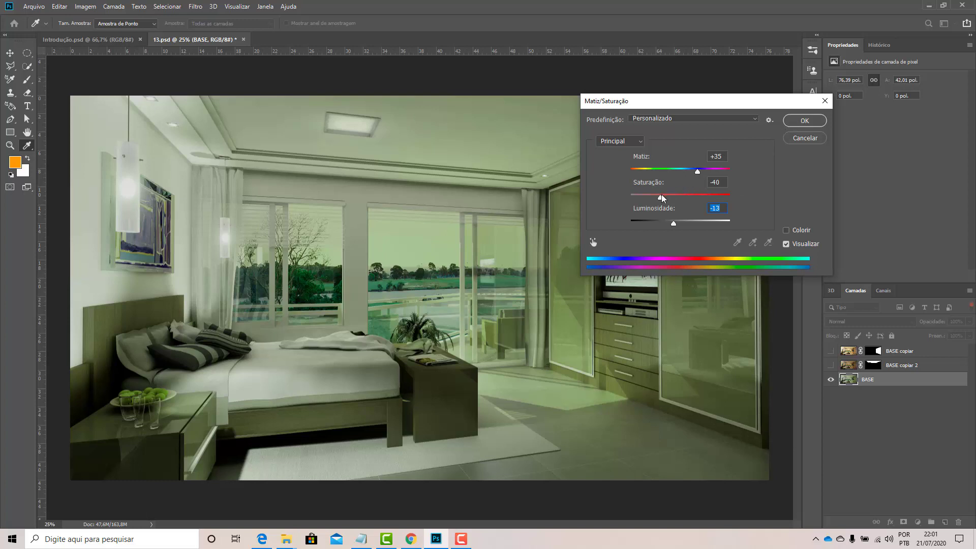
pyautogui.click(793, 122)
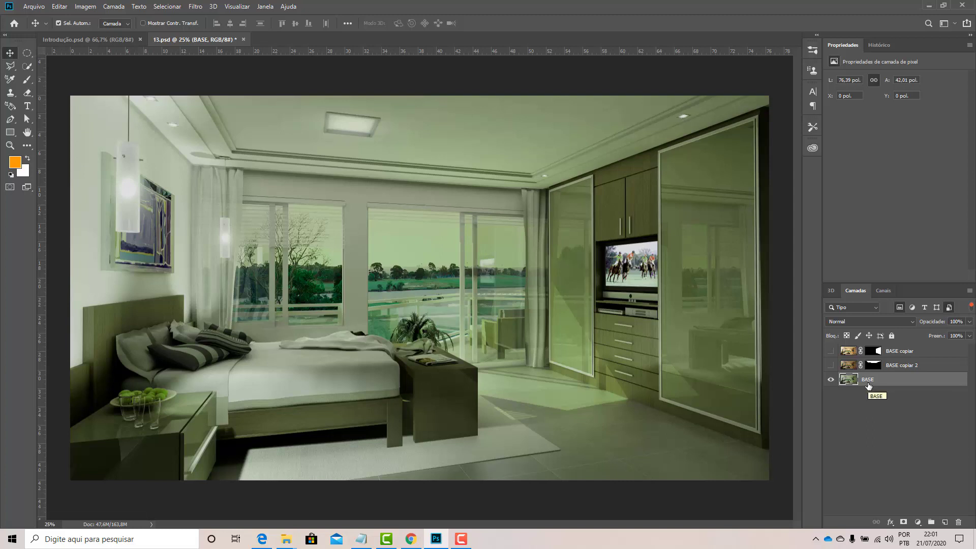
# Try a second Hue/Saturation of hue -14, saturation +20, lightness -20 on BASE, cancel it and undo the first adjustment
pyautogui.click(84, 7)
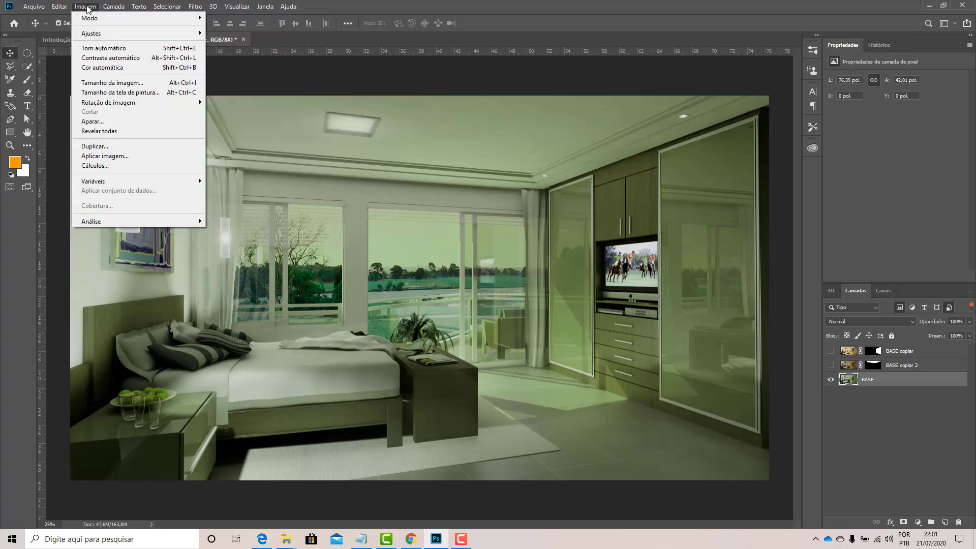
pyautogui.moveTo(162, 31)
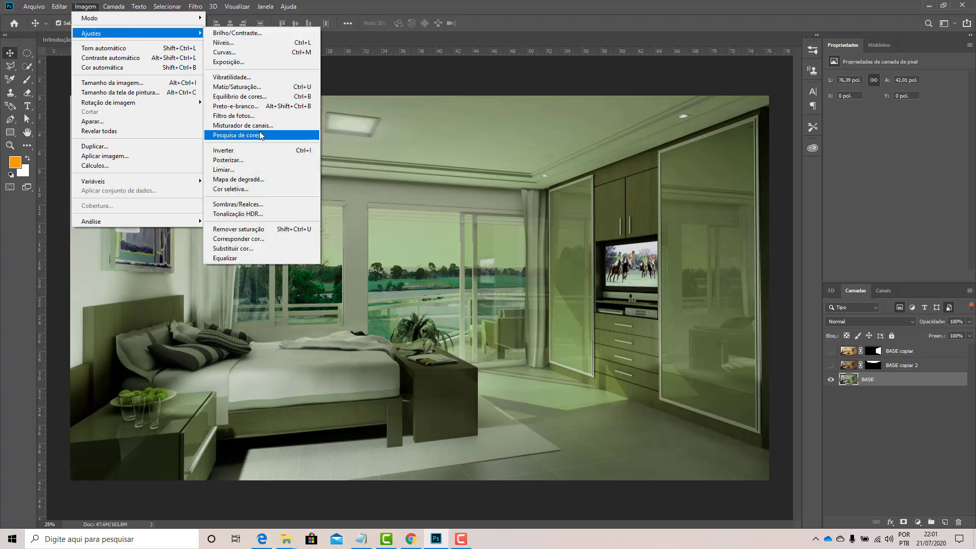
pyautogui.click(249, 87)
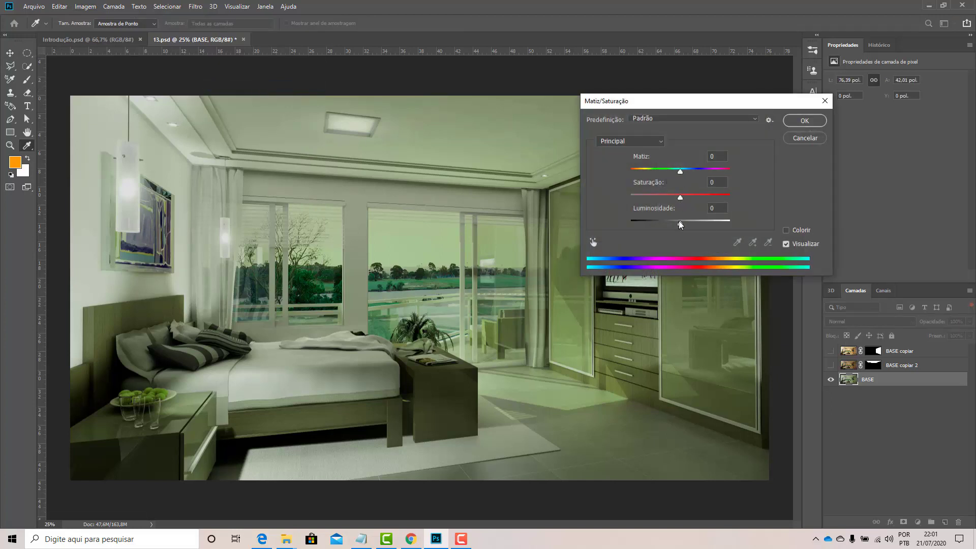
pyautogui.moveTo(680, 171); pyautogui.dragTo(671, 225)
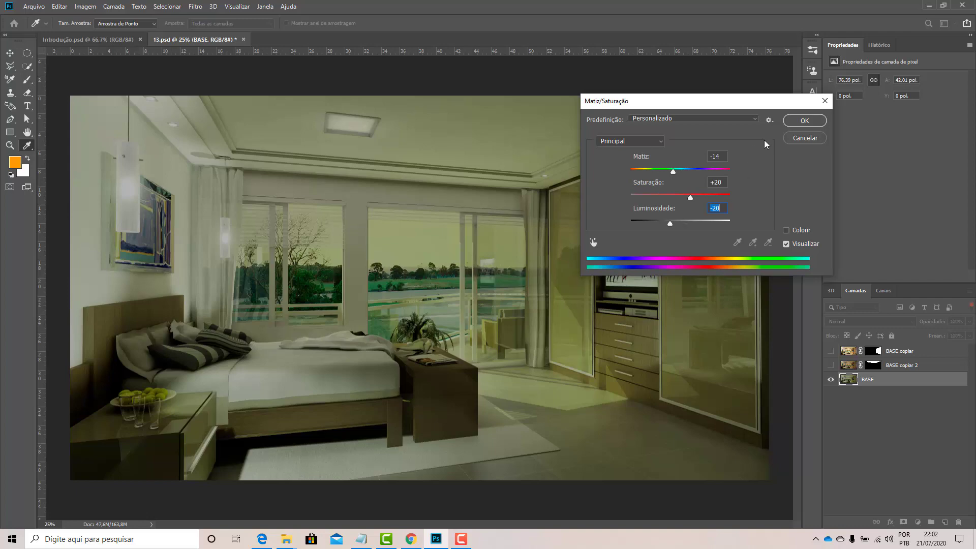
pyautogui.click(806, 139)
pyautogui.hotkey('ctrl', 'z')
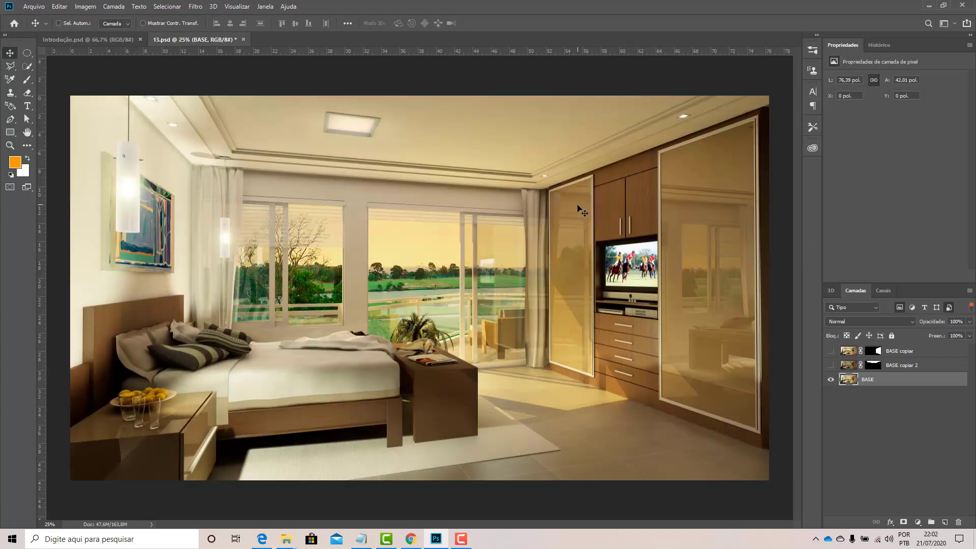
# Convert the BASE layer to a smart object and apply Hue/Saturation with hue +22, saturation -29 and lightness +22
pyautogui.rightClick(866, 380)
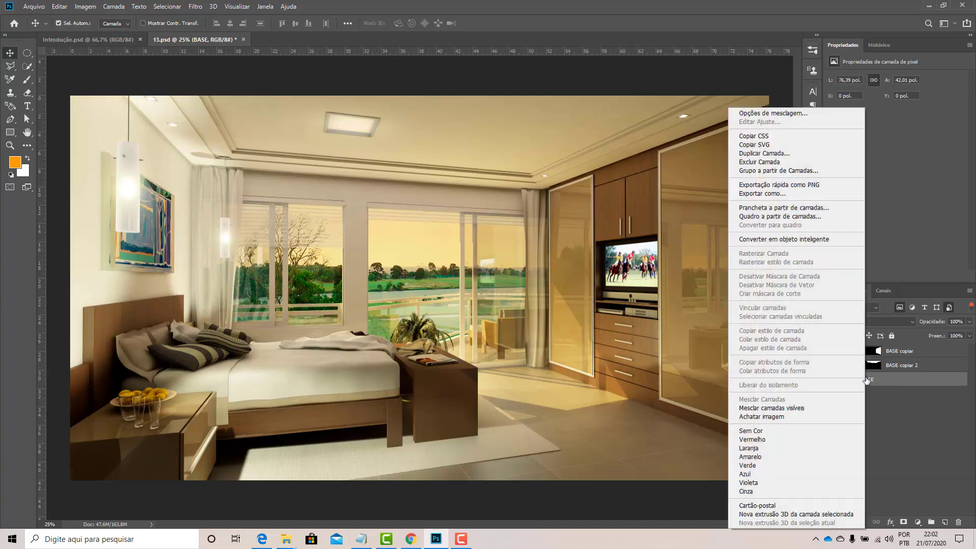
pyautogui.click(798, 240)
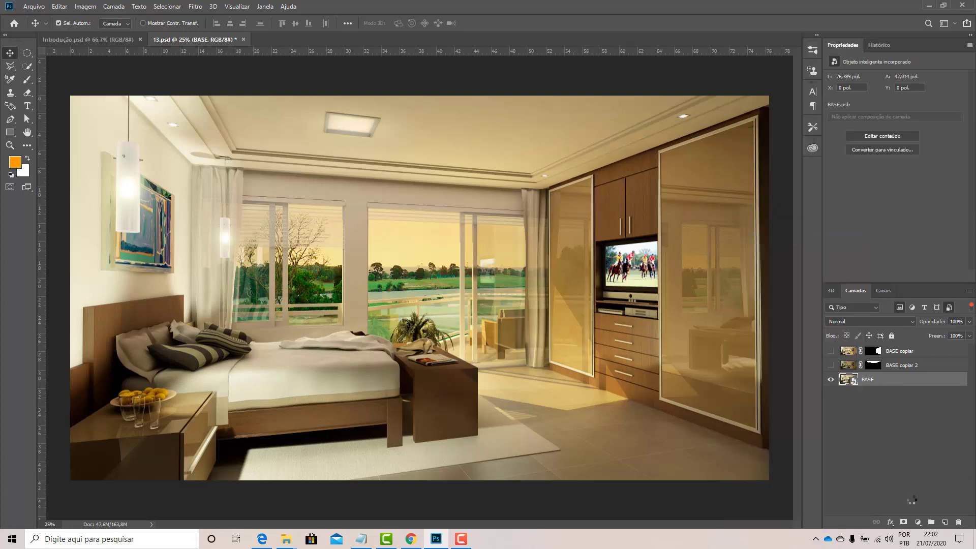
pyautogui.click(85, 6)
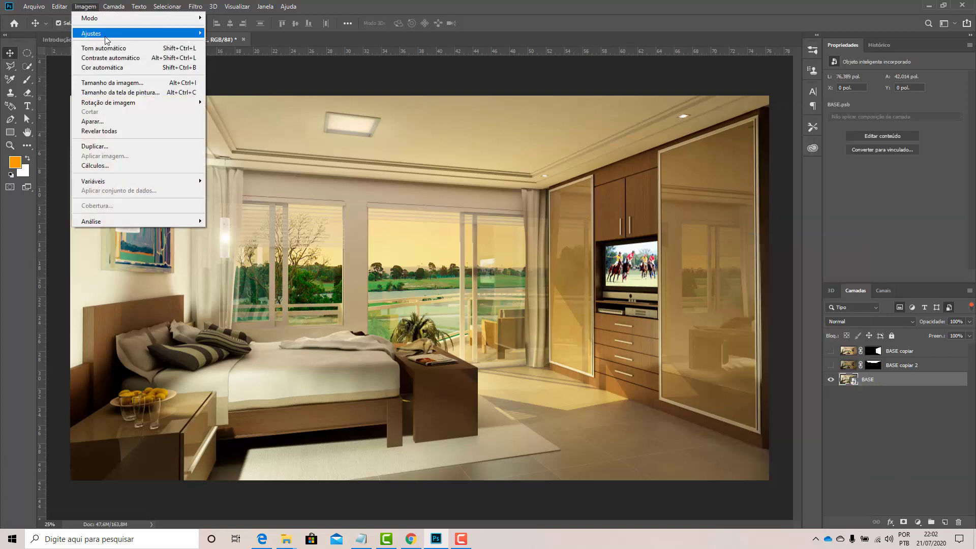
pyautogui.moveTo(105, 36)
pyautogui.click(237, 87)
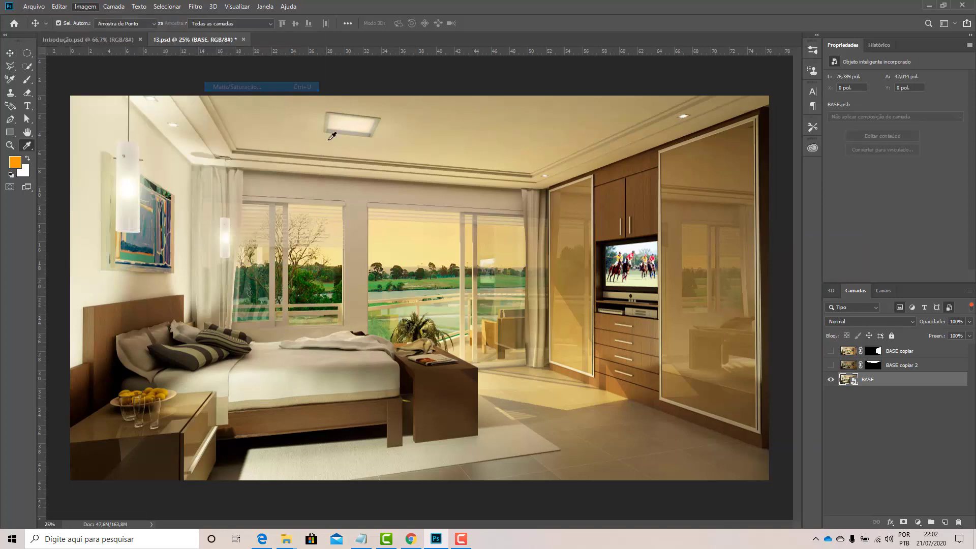
pyautogui.moveTo(458, 177); pyautogui.dragTo(468, 228)
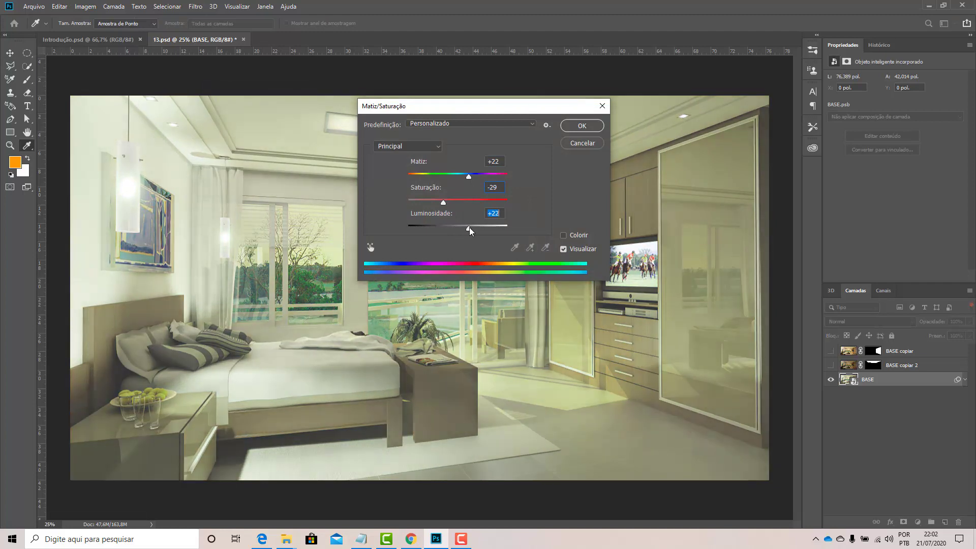
pyautogui.click(582, 125)
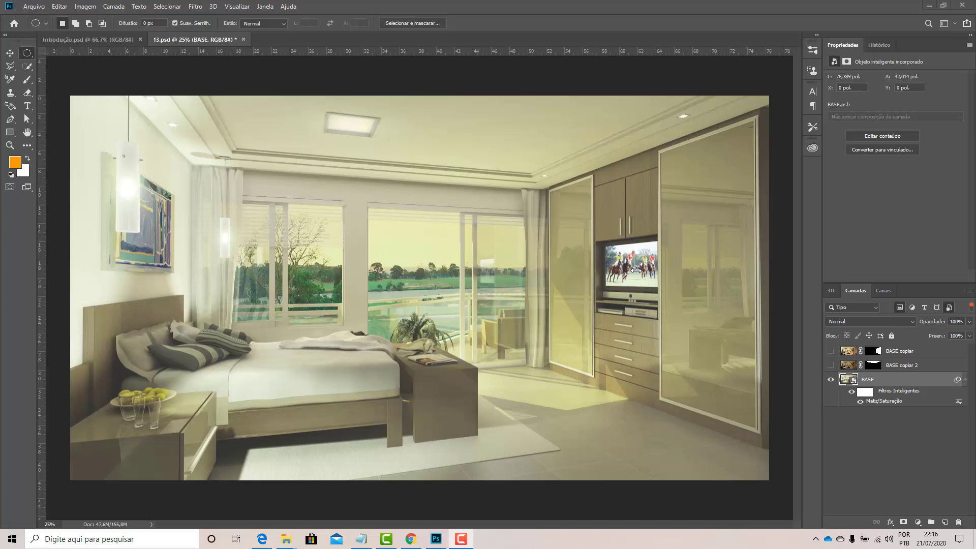
# Reopen the Hue/Saturation smart filter on BASE and set hue, saturation and lightness to 0
pyautogui.doubleClick(887, 402)
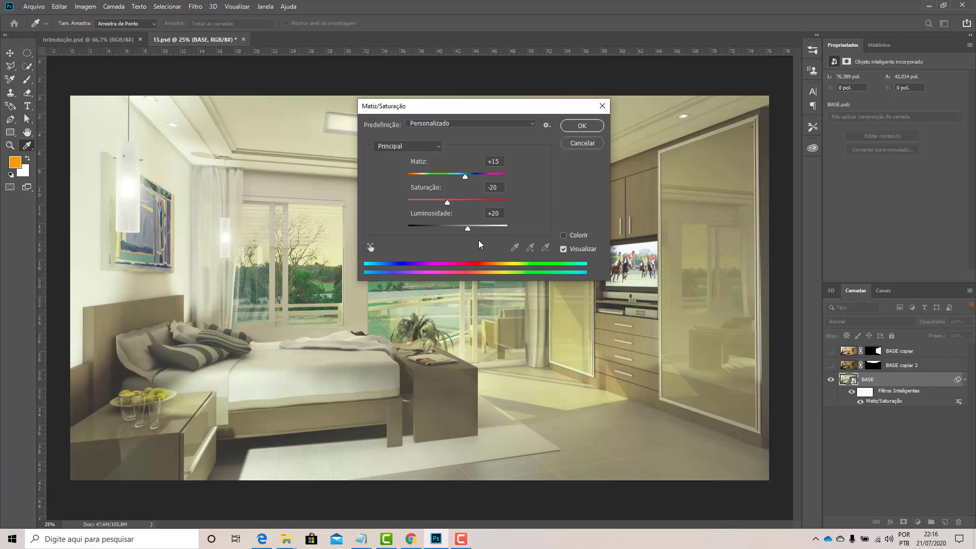
pyautogui.moveTo(499, 160); pyautogui.dragTo(487, 160)
pyautogui.write('0')
pyautogui.press('Tab')
pyautogui.write('0')
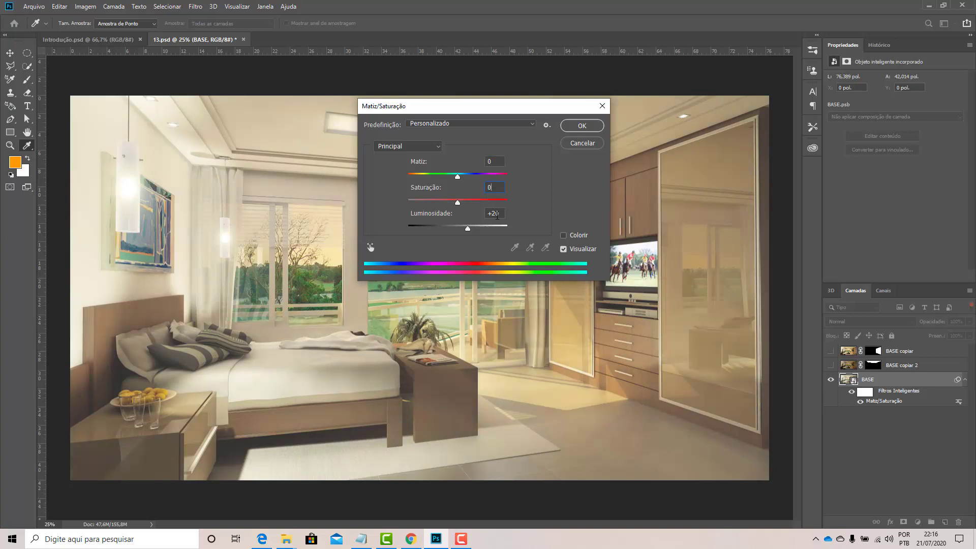
pyautogui.press('Tab')
pyautogui.write('0')
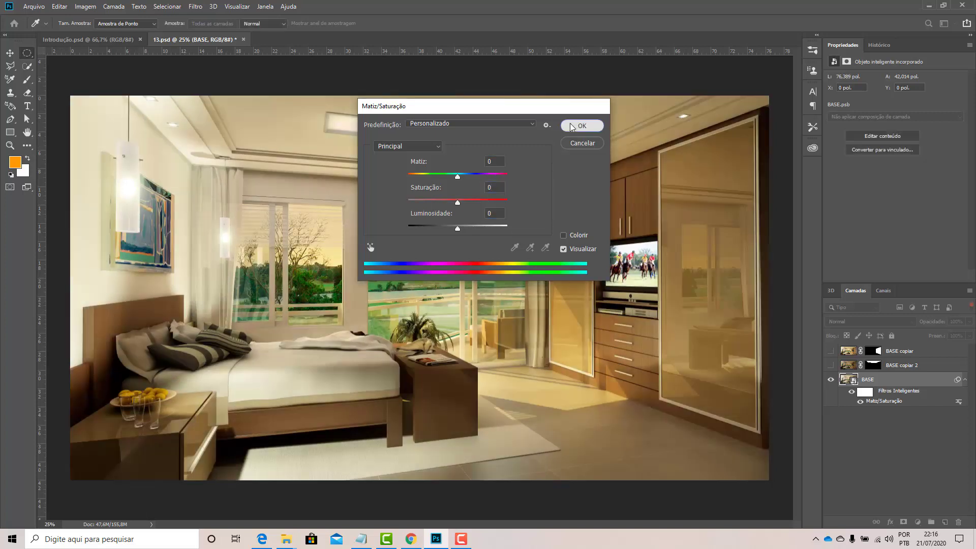
pyautogui.click(582, 126)
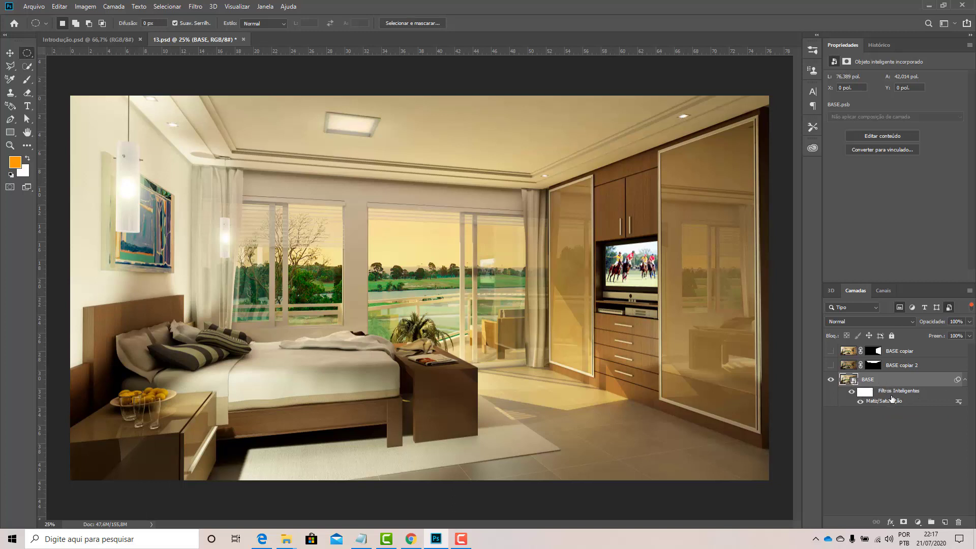
# Delete the filter mask from the BASE layer's smart filters
pyautogui.click(866, 393)
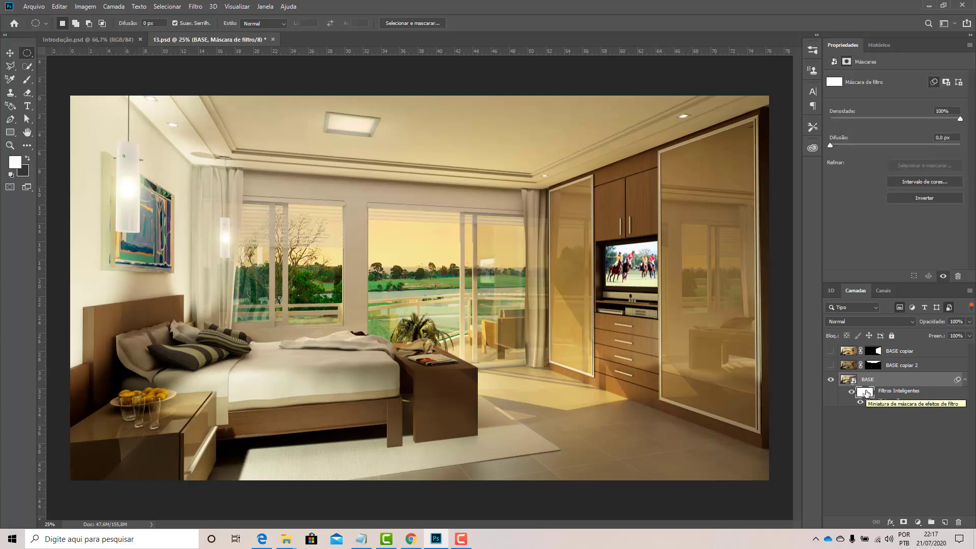
pyautogui.rightClick(869, 393)
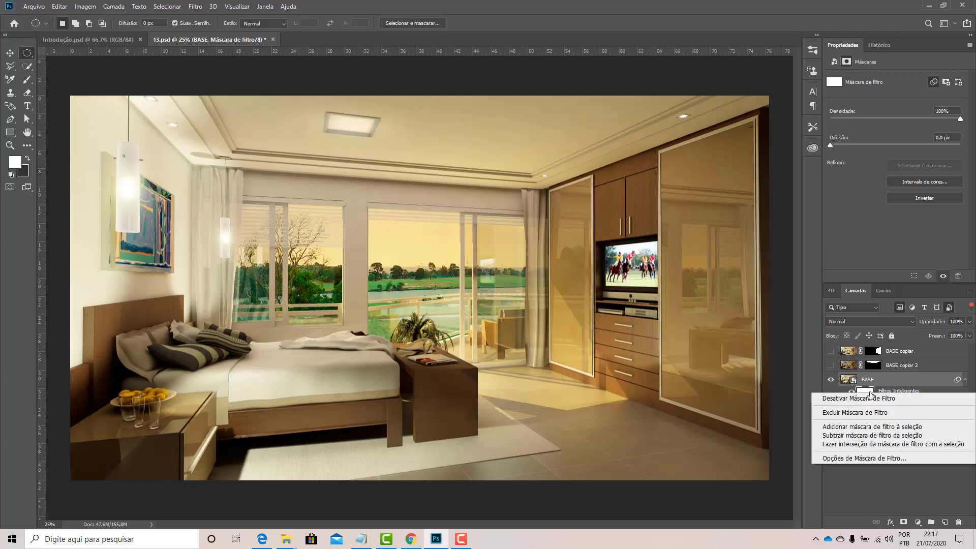
pyautogui.click(867, 412)
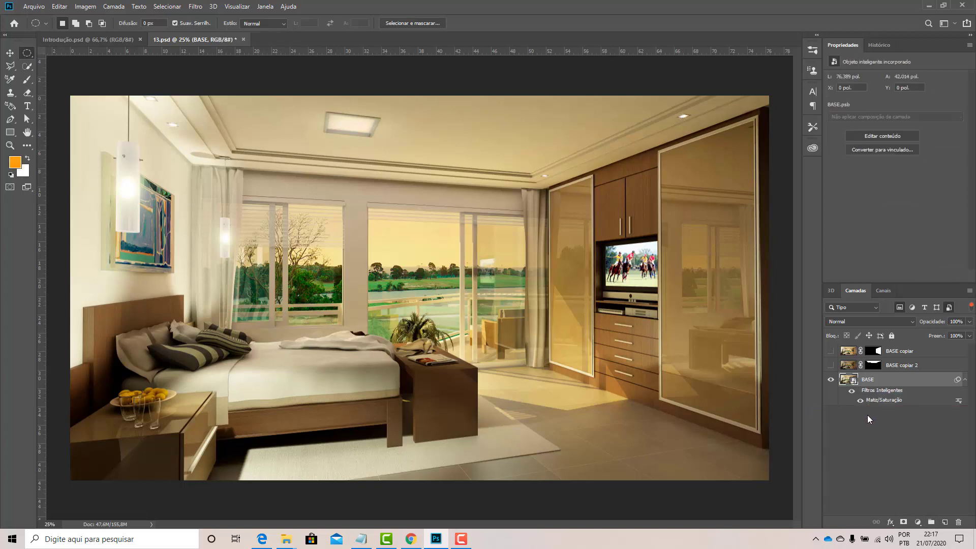
# Rasterize the BASE smart object into a pixel layer and toggle its visibility off and on
pyautogui.rightClick(855, 382)
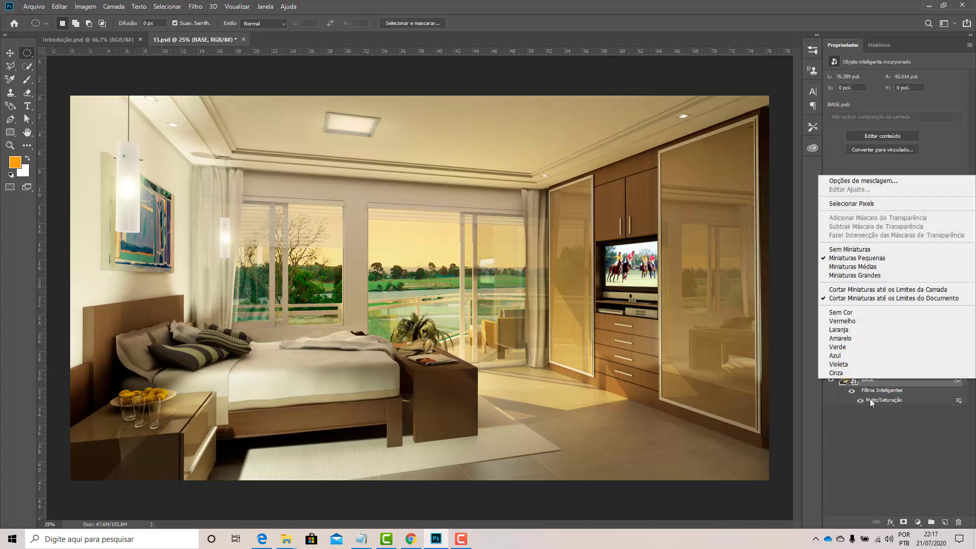
pyautogui.click(870, 399)
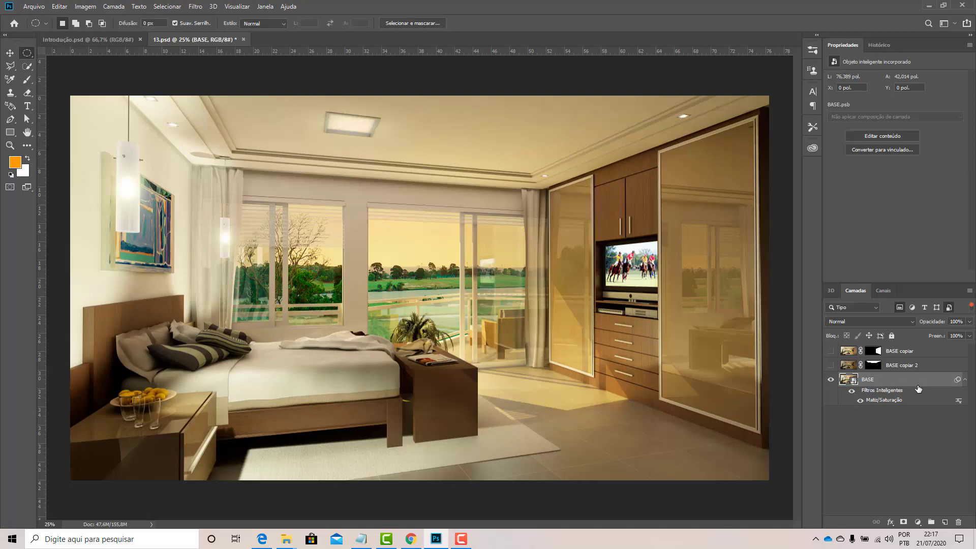
pyautogui.rightClick(858, 384)
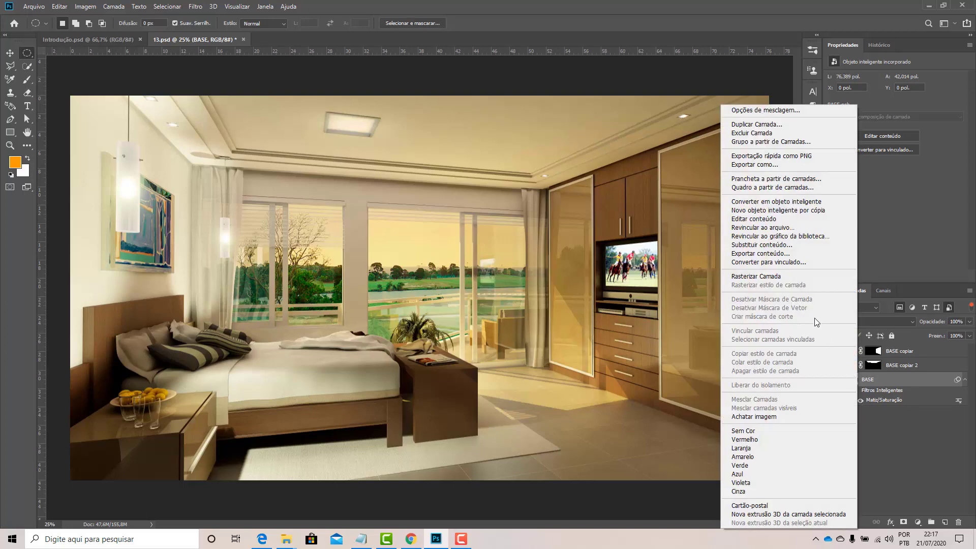
pyautogui.click(766, 275)
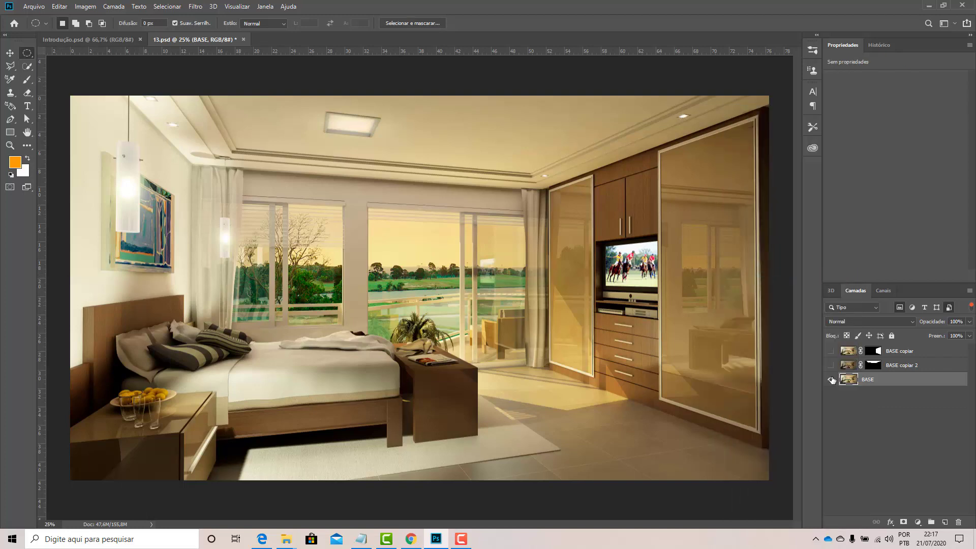
pyautogui.click(831, 380)
pyautogui.click(831, 380)
# Filter the layer list to smart objects only, and bring the pixel layers back into the list
pyautogui.click(897, 310)
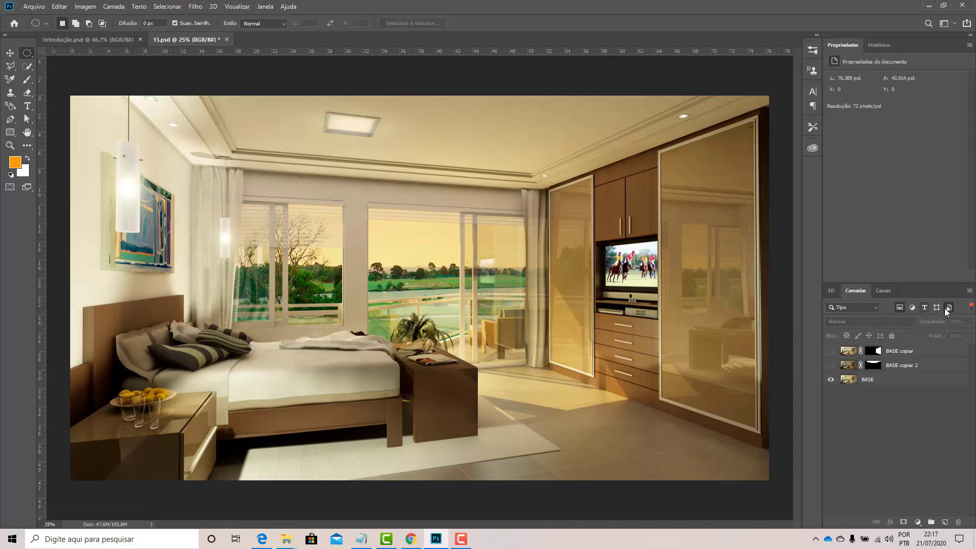
pyautogui.click(898, 307)
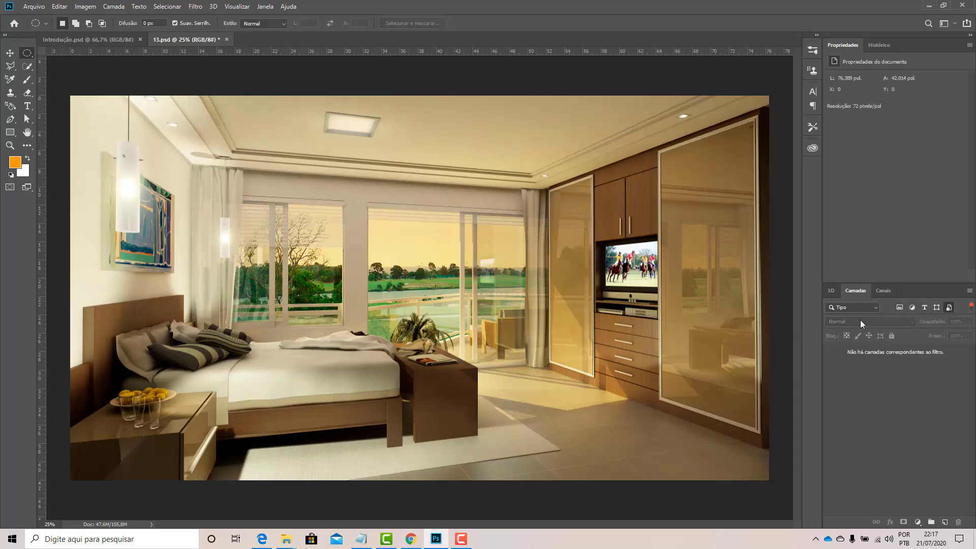
pyautogui.click(899, 307)
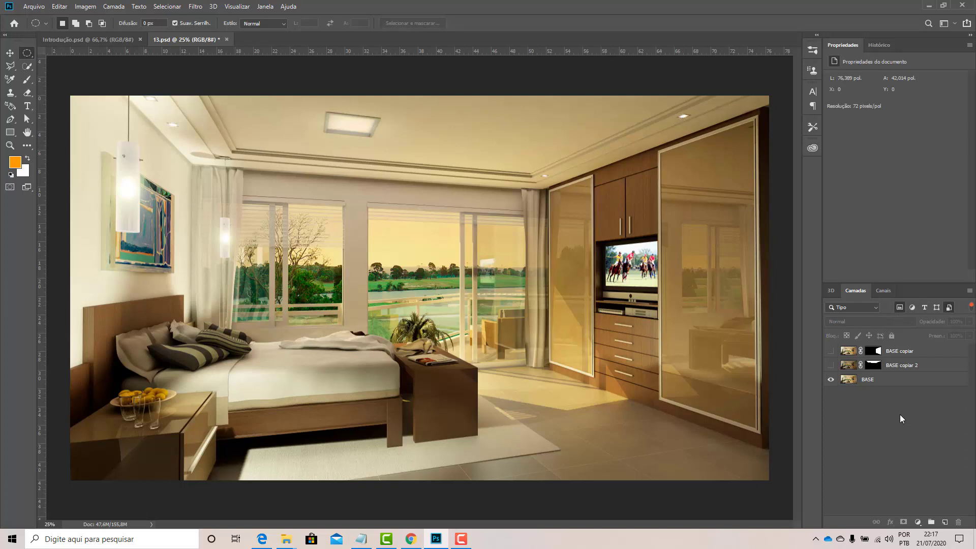
# Convert the BASE layer to a smart object and open its contents, leaving the missing RGB profile unmanaged
pyautogui.click(870, 380)
pyautogui.rightClick(869, 381)
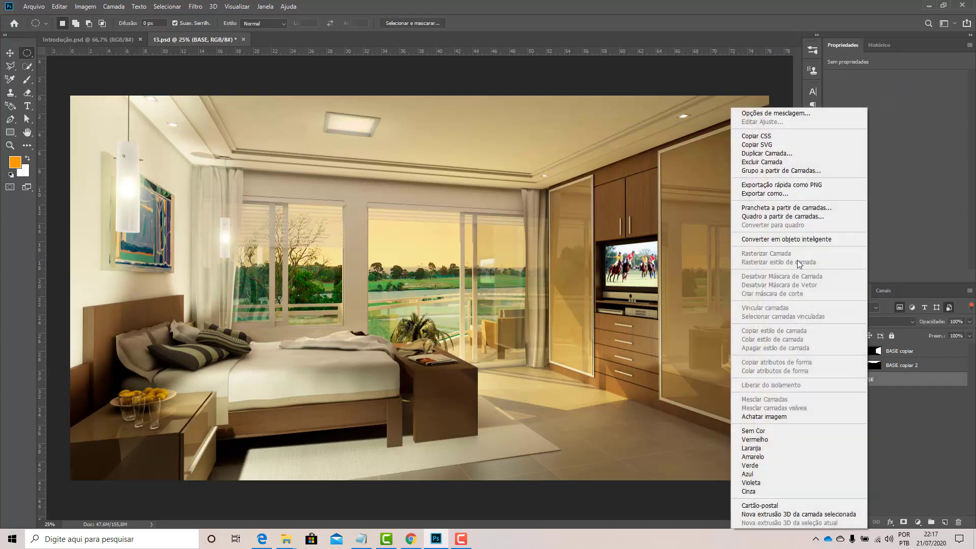
pyautogui.click(786, 239)
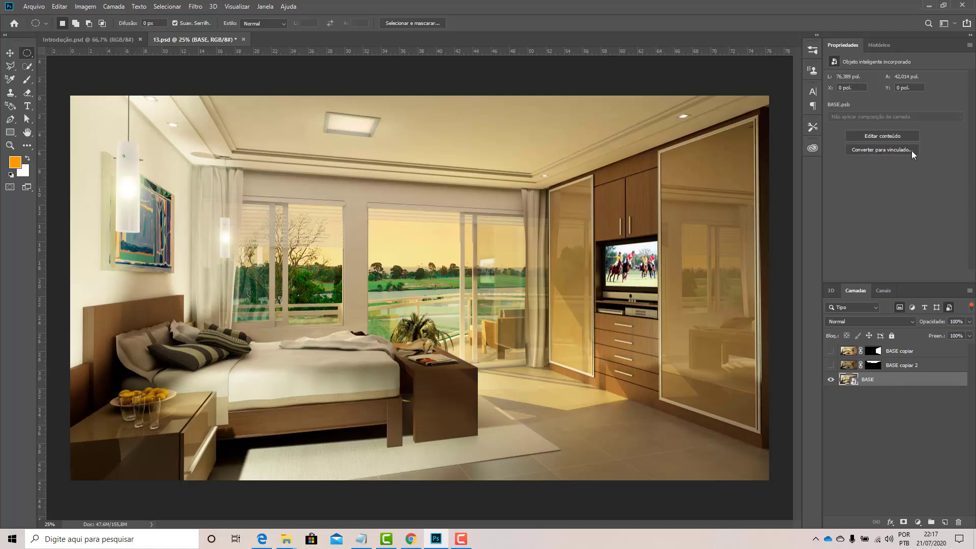
pyautogui.doubleClick(853, 382)
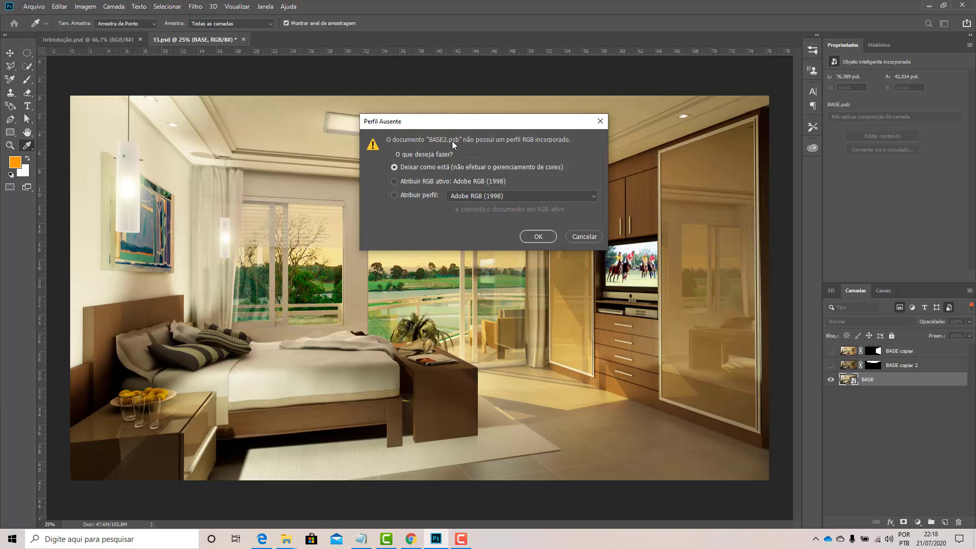
pyautogui.click(538, 236)
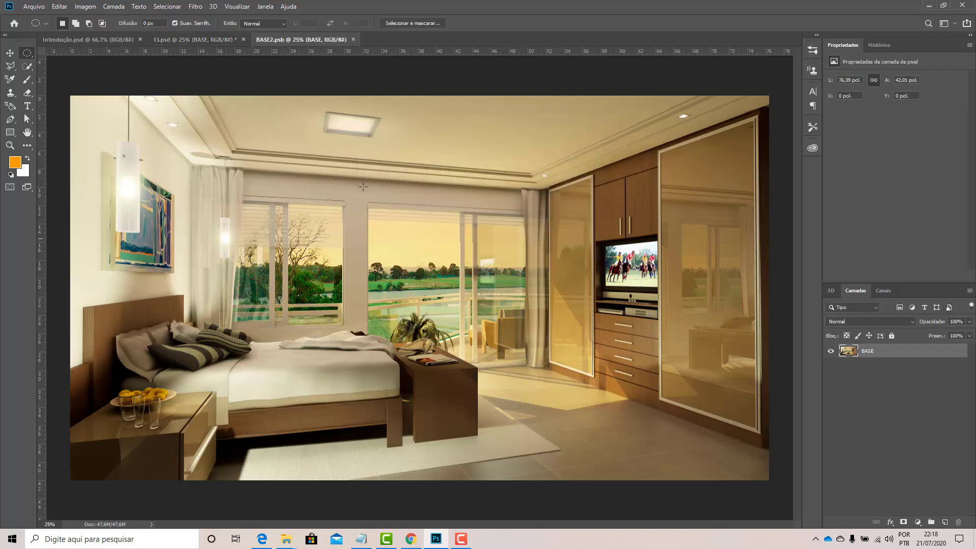
# Compare the 13.psd document with the opened smart object contents in BASE2.psb
pyautogui.click(217, 38)
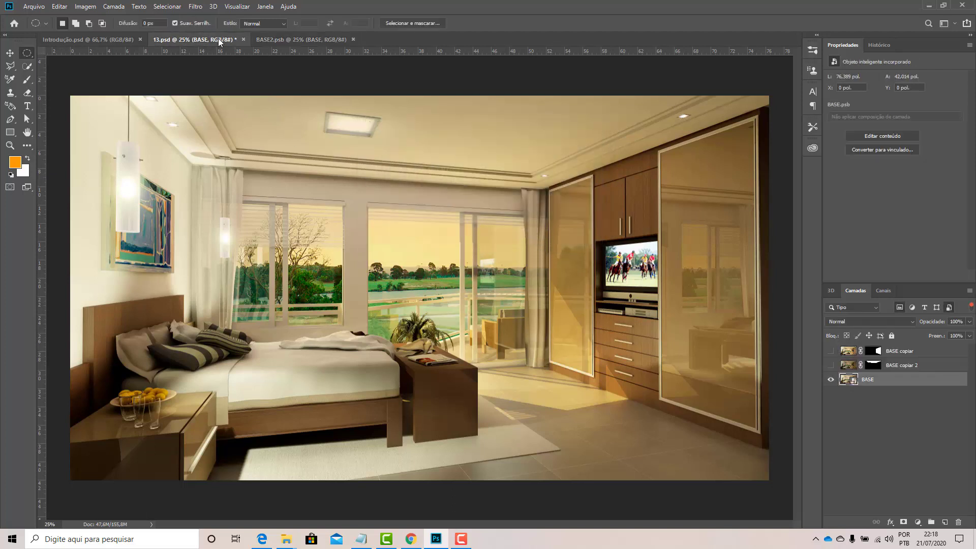
pyautogui.click(279, 38)
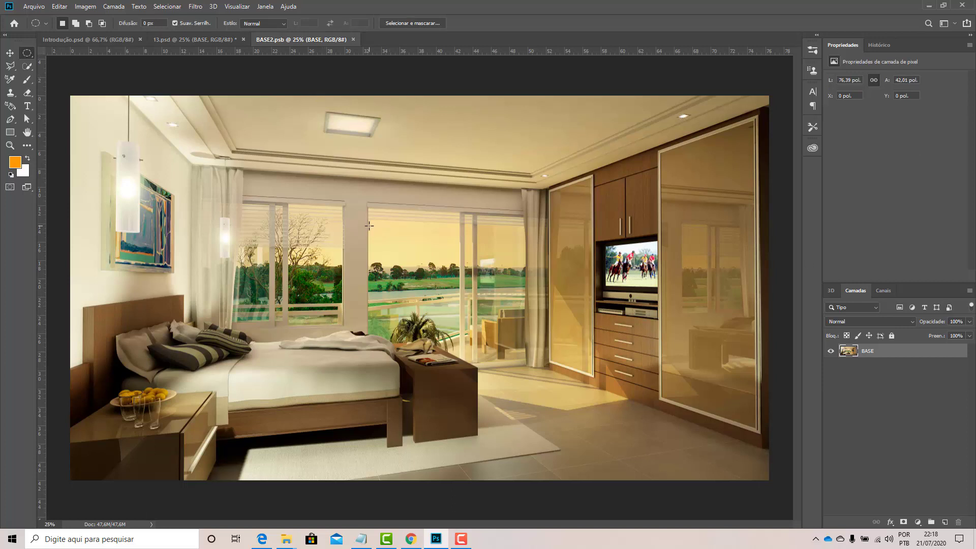
pyautogui.click(235, 41)
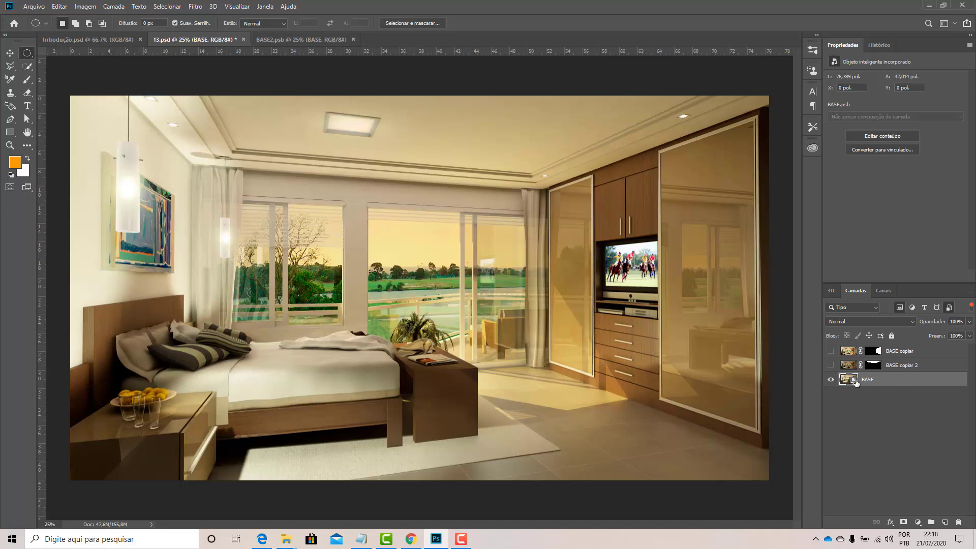
pyautogui.click(293, 41)
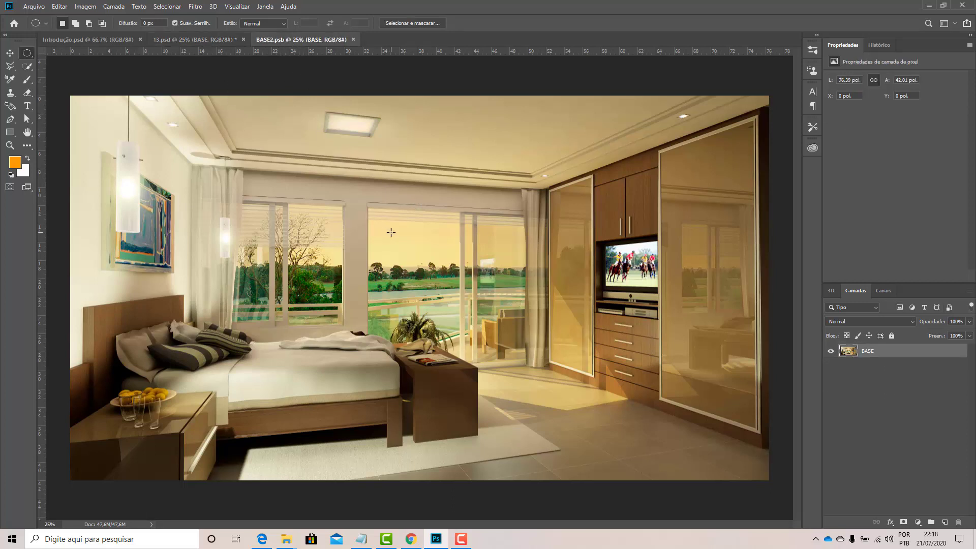
# Draw a zigzag Polygonal Lasso selection in BASE2.psb across the windows, curtains, TV cabinet and upper part of the bed
pyautogui.click(10, 66)
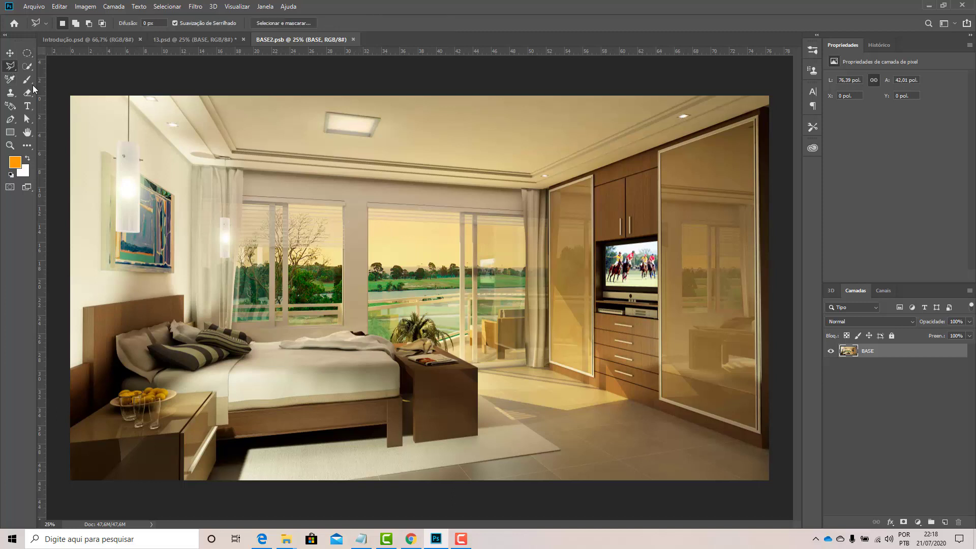
pyautogui.click(187, 274)
pyautogui.click(164, 211)
pyautogui.click(255, 168)
pyautogui.click(349, 219)
pyautogui.click(495, 180)
pyautogui.click(550, 234)
pyautogui.click(647, 196)
pyautogui.click(712, 277)
pyautogui.click(610, 396)
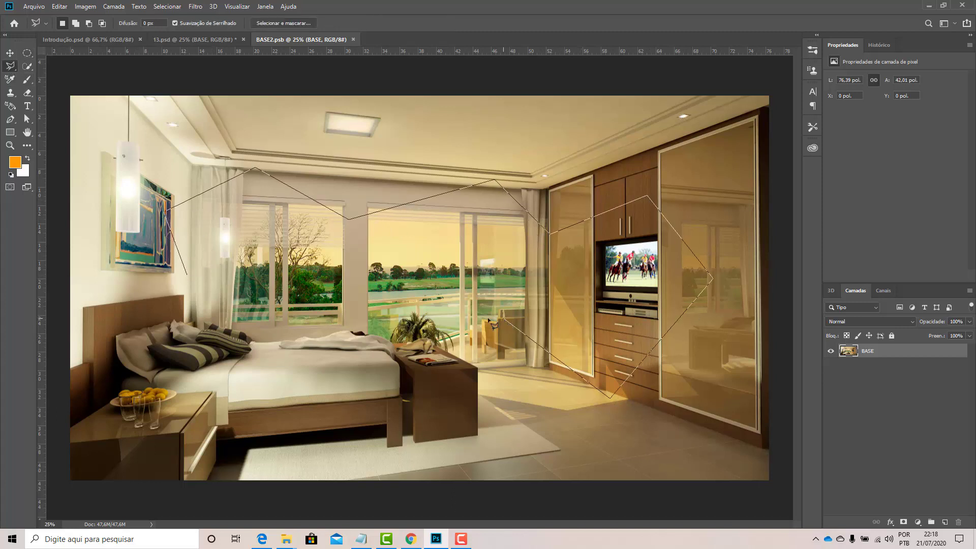
pyautogui.click(503, 319)
pyautogui.click(315, 362)
pyautogui.click(226, 357)
pyautogui.click(195, 275)
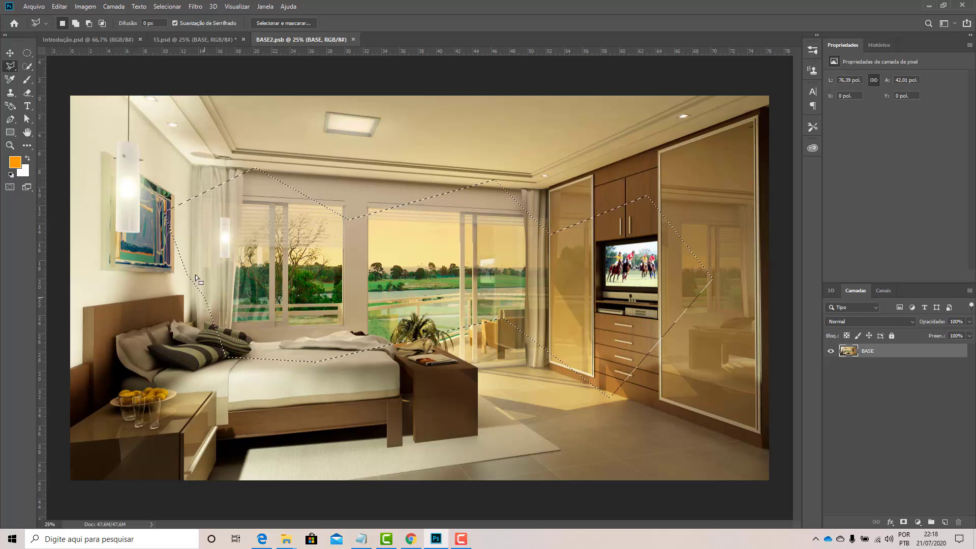
# Apply Color Balance with levels +54, +20 and -95 to the selected window and cabinet area, and deselect it
pyautogui.click(85, 6)
pyautogui.moveTo(111, 33)
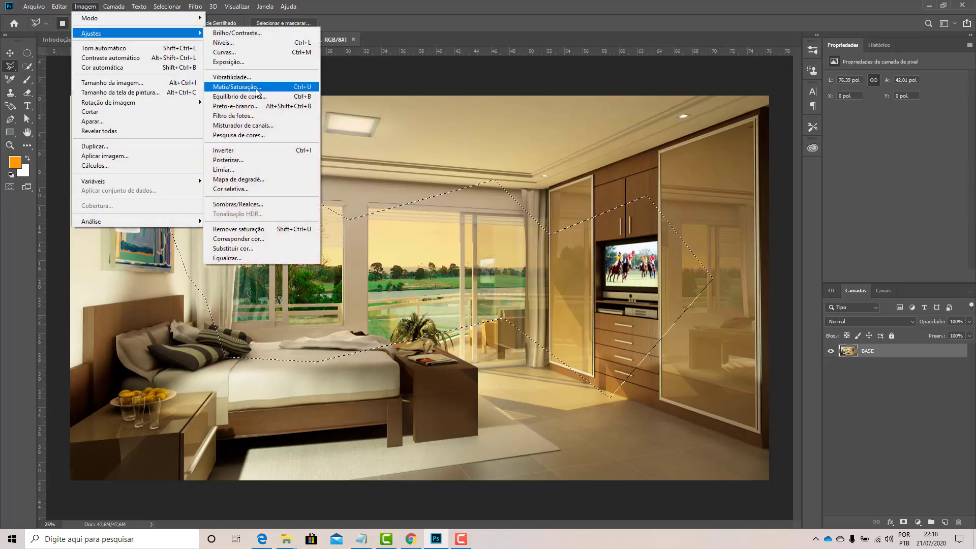
pyautogui.click(249, 96)
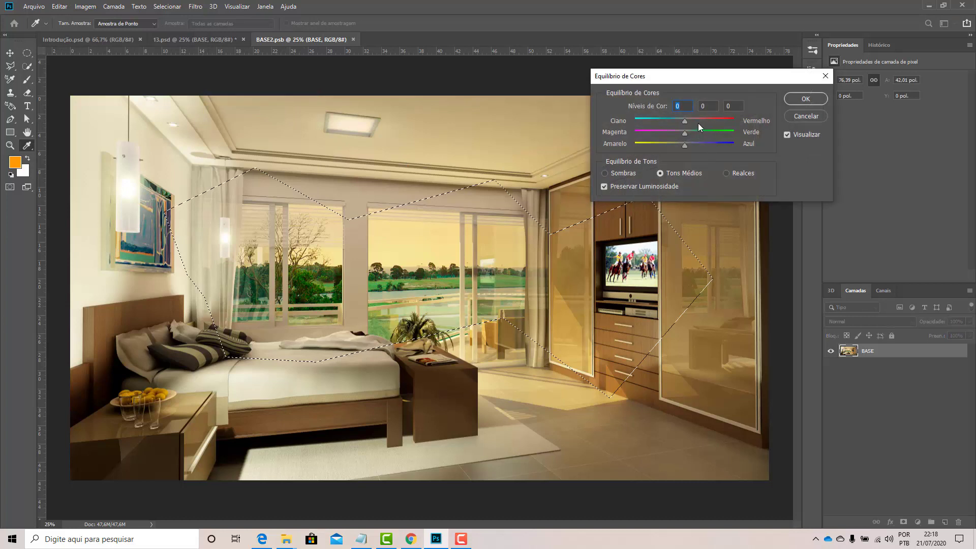
pyautogui.moveTo(684, 122); pyautogui.dragTo(635, 148)
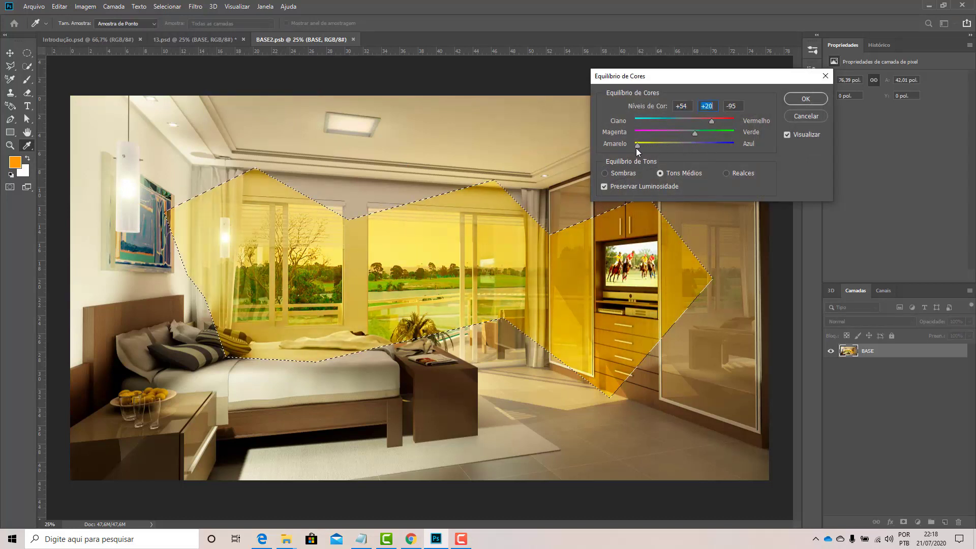
pyautogui.click(795, 101)
pyautogui.click(27, 53)
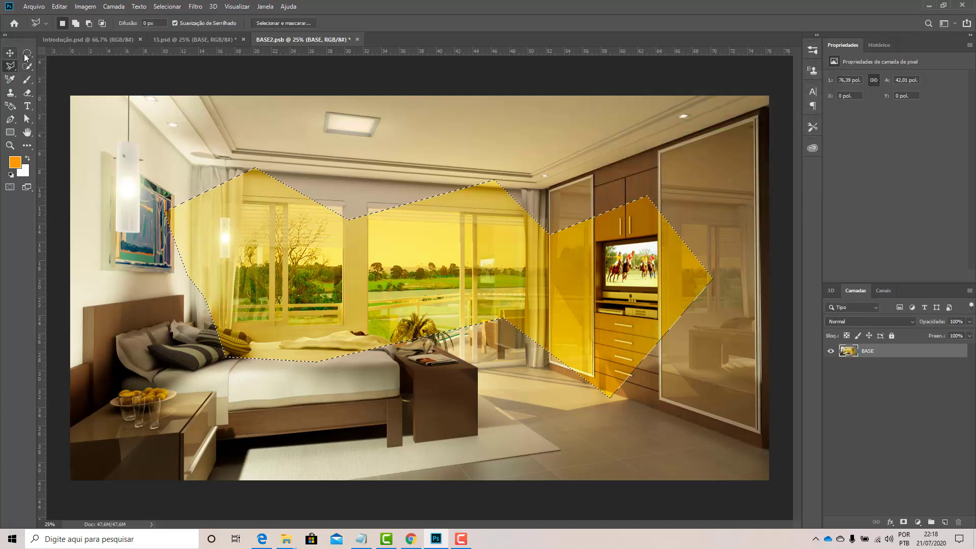
pyautogui.click(311, 82)
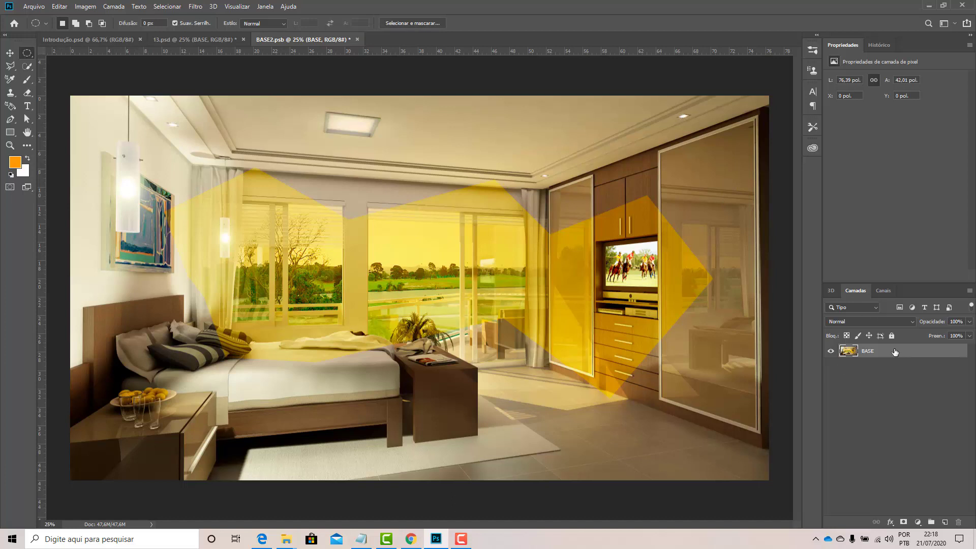
# Check 13.psd before saving, save the yellow tint in BASE2.psb, and return to 13.psd to view the smart object
pyautogui.click(213, 39)
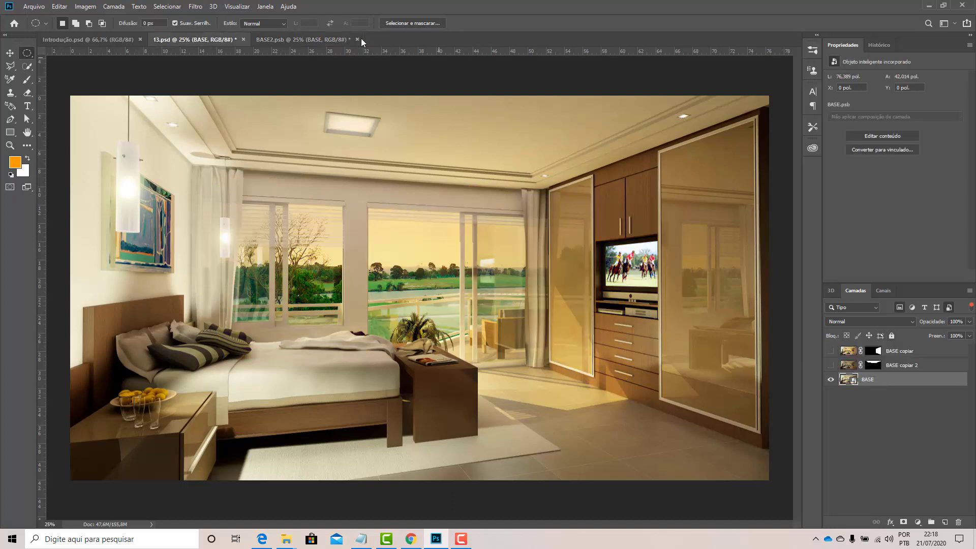
pyautogui.click(318, 39)
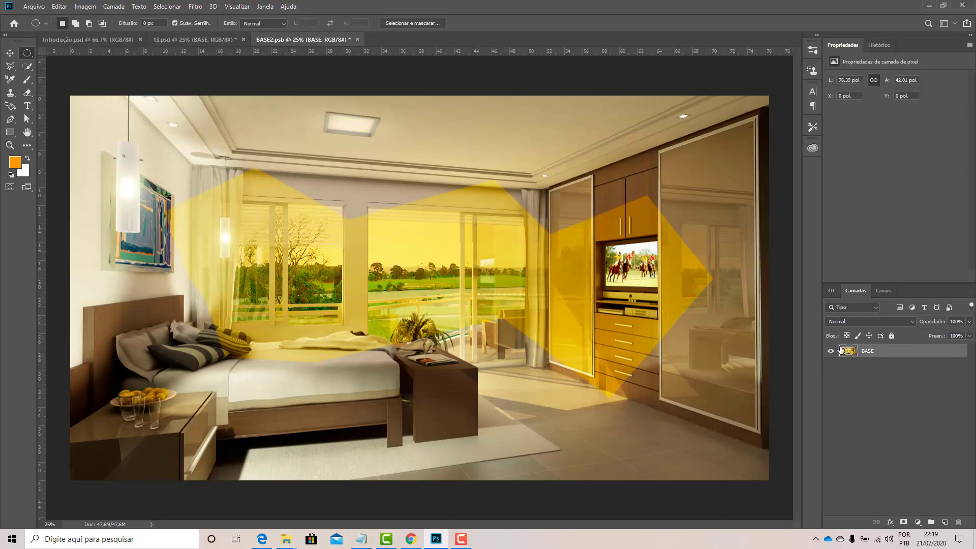
pyautogui.hotkey('ctrl', 's')
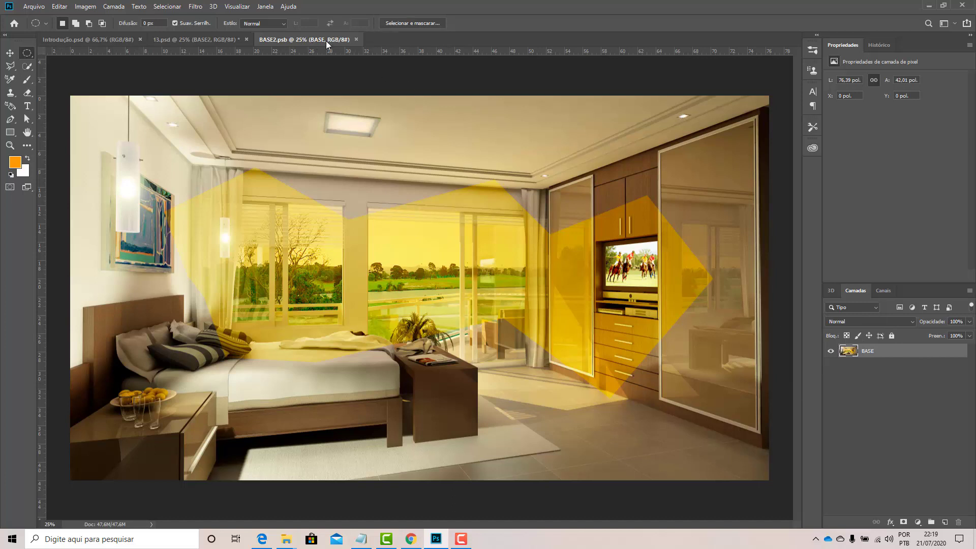
pyautogui.click(219, 40)
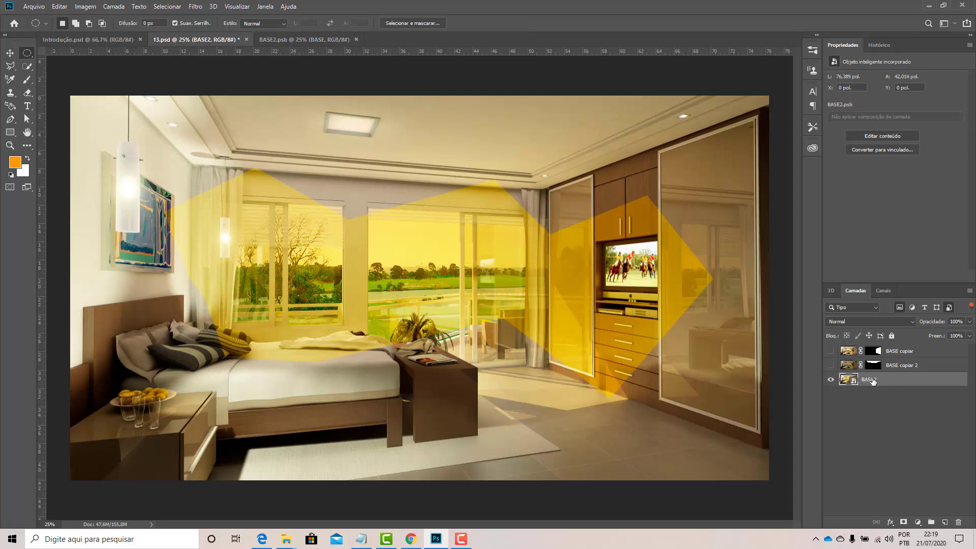
# In BASE2.psb, outline the ceiling and the top of the wardrobe with a closed Polygonal Lasso selection
pyautogui.click(315, 40)
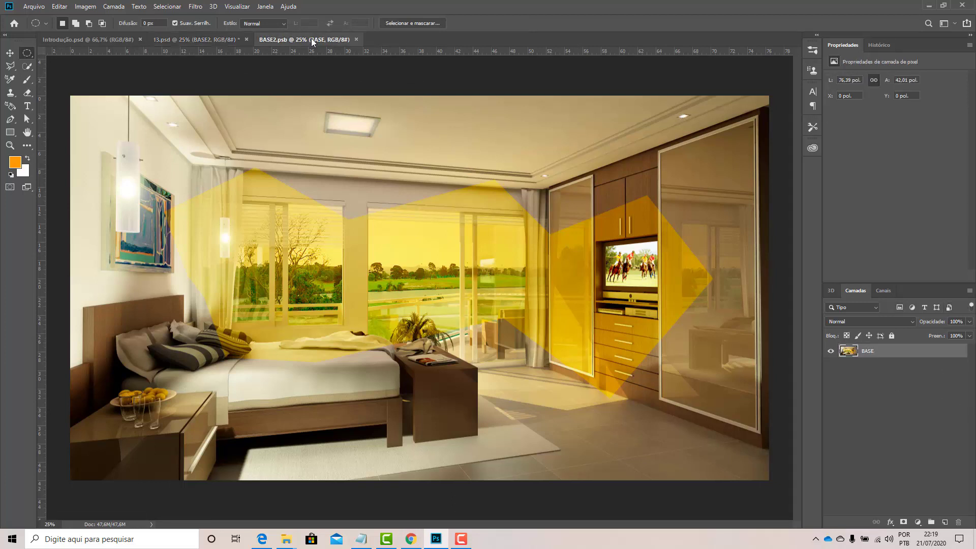
pyautogui.click(10, 66)
pyautogui.click(193, 135)
pyautogui.click(351, 177)
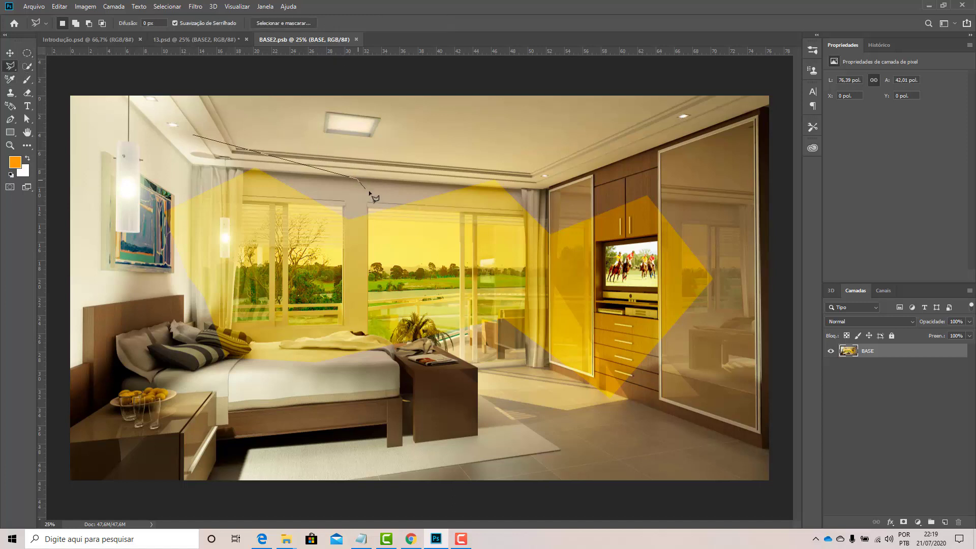
pyautogui.click(406, 184)
pyautogui.click(457, 172)
pyautogui.click(533, 179)
pyautogui.click(564, 189)
pyautogui.click(660, 178)
pyautogui.click(707, 160)
pyautogui.click(695, 116)
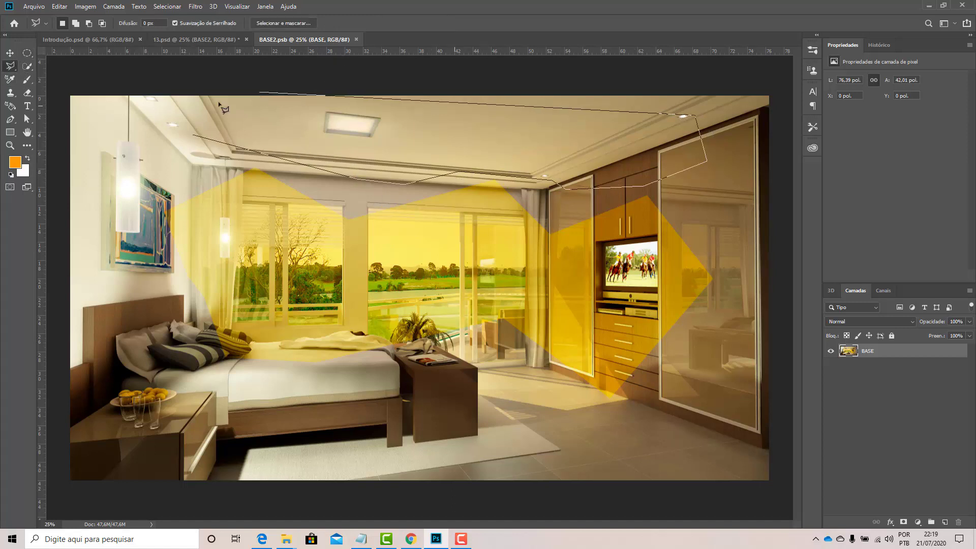
pyautogui.click(203, 107)
pyautogui.click(193, 135)
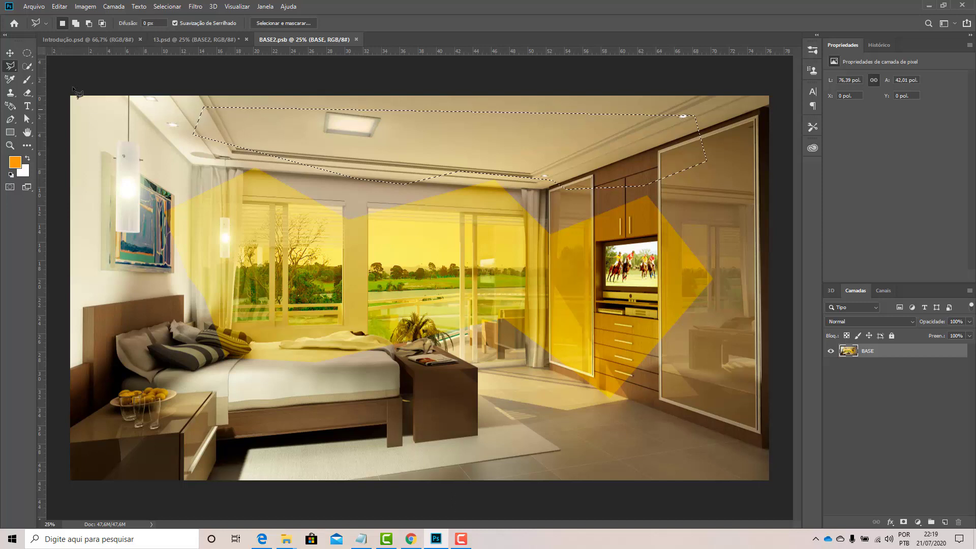
# Feather the edges of the ceiling selection
pyautogui.click(167, 6)
pyautogui.moveTo(253, 151)
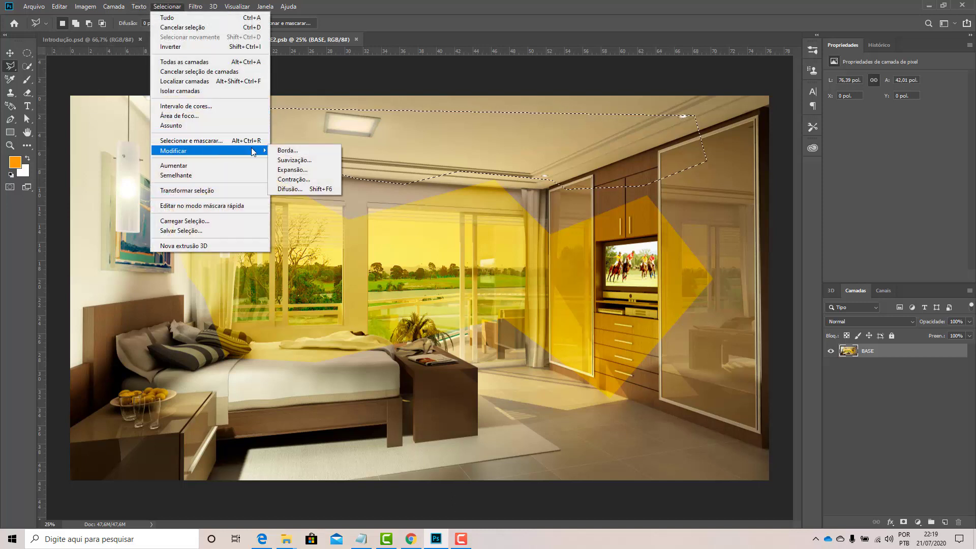
pyautogui.click(304, 189)
pyautogui.click(539, 168)
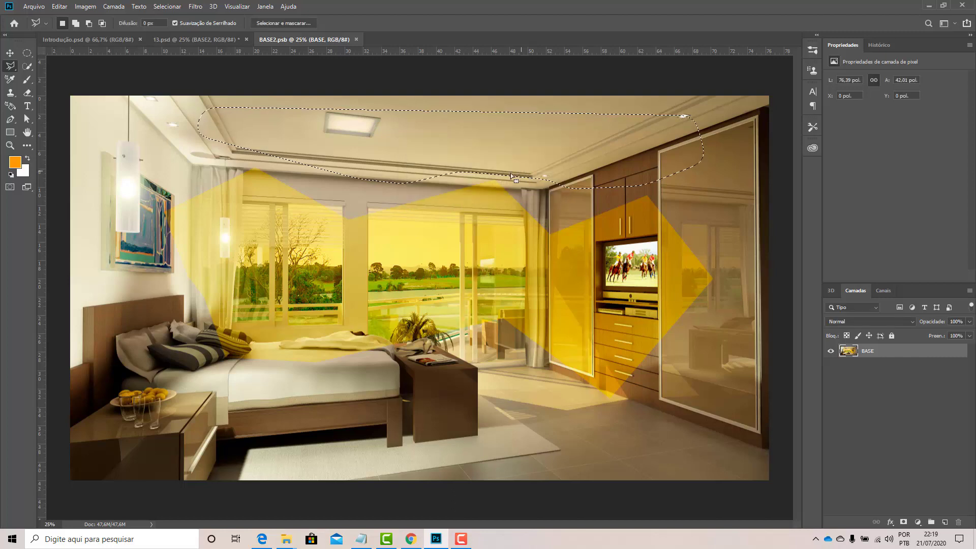
# Apply Color Balance with levels -100, -20 and +100 to the feathered ceiling selection
pyautogui.click(86, 6)
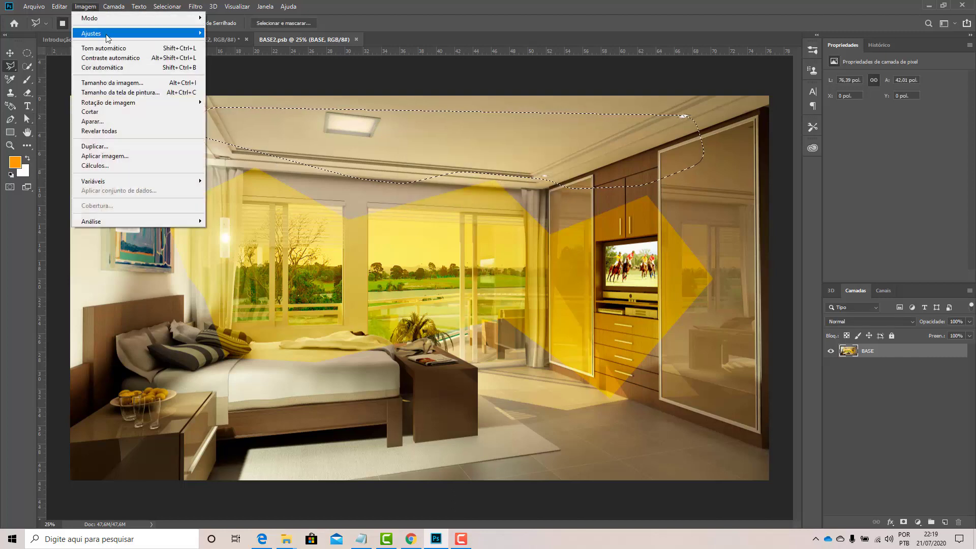
pyautogui.moveTo(169, 34)
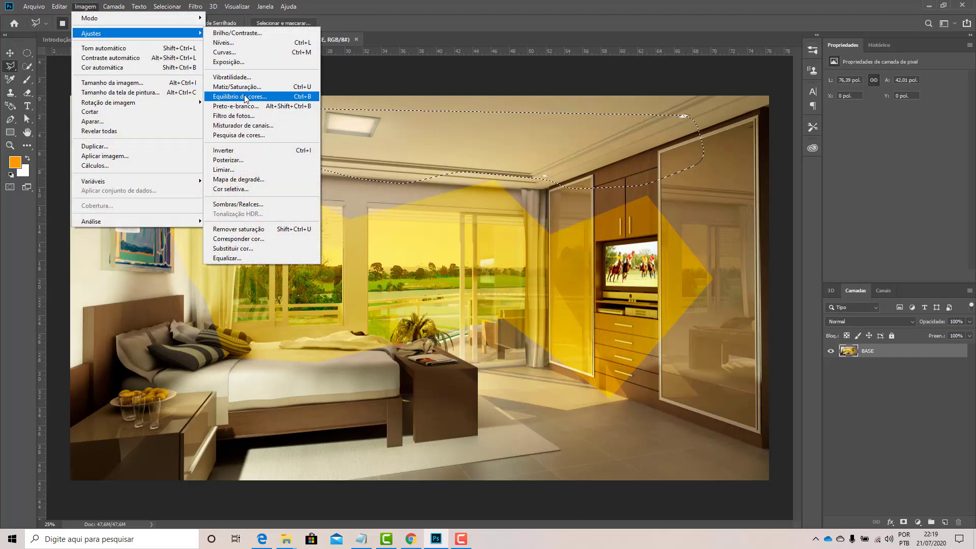
pyautogui.click(245, 97)
pyautogui.moveTo(684, 120); pyautogui.dragTo(749, 149)
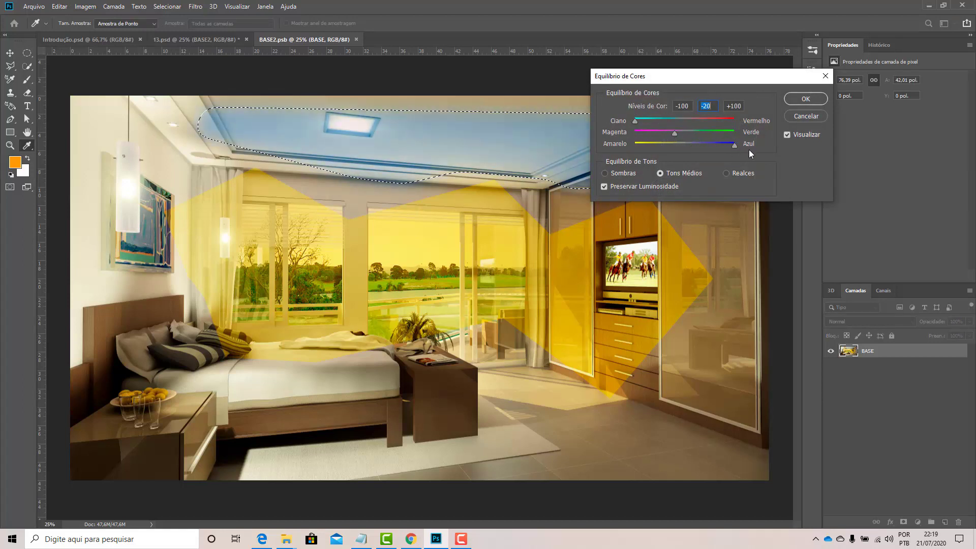
pyautogui.click(798, 99)
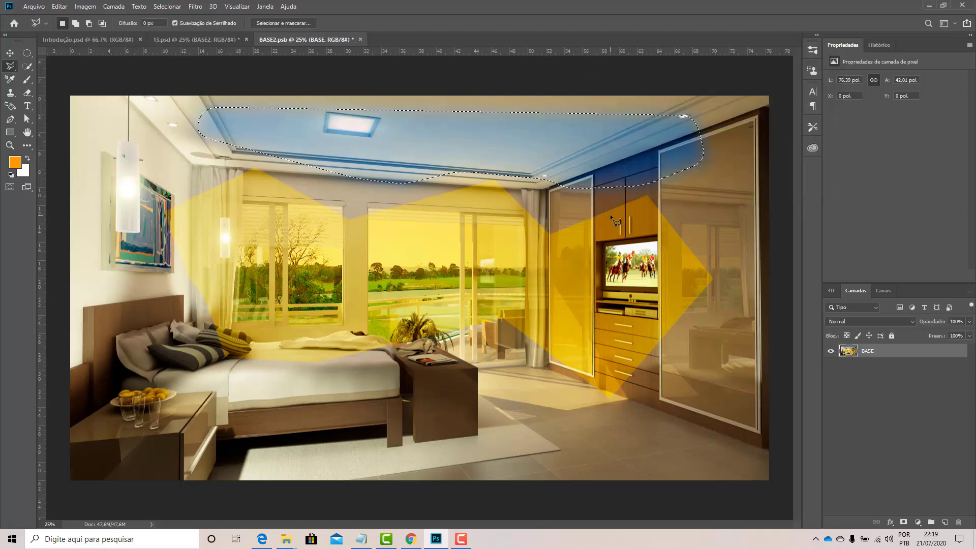
# Compare with 13.psd, deselect the ceiling area in BASE2.psb, save the contents and return to 13.psd
pyautogui.click(180, 35)
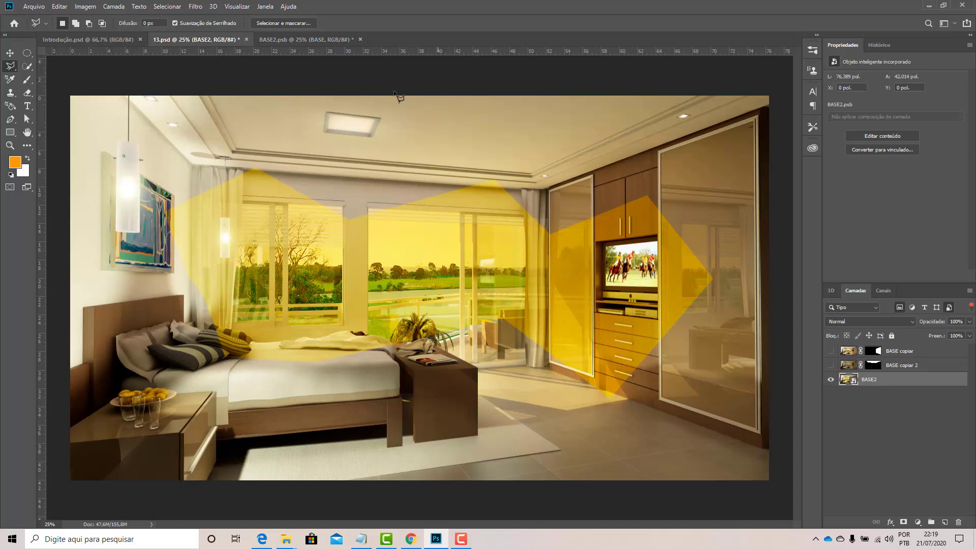
pyautogui.click(316, 43)
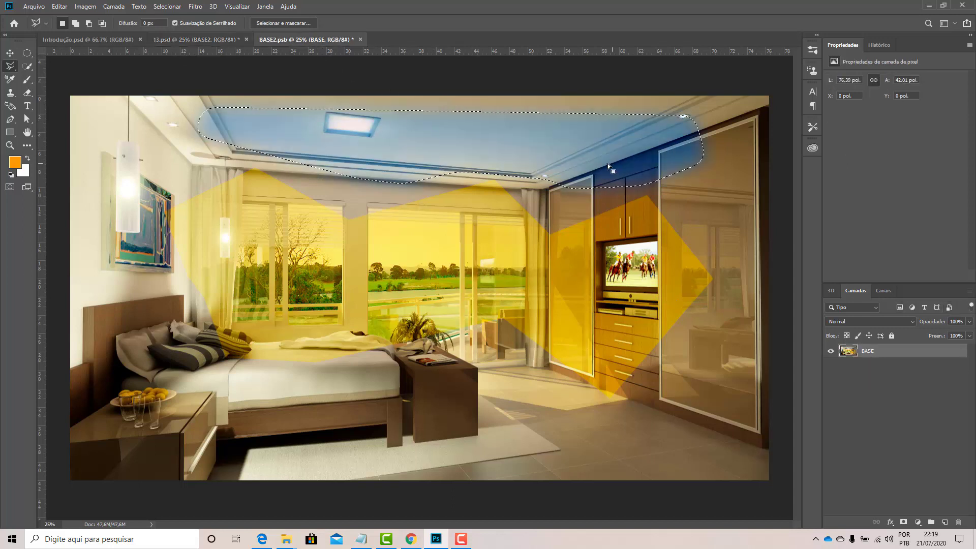
pyautogui.click(27, 53)
pyautogui.click(200, 151)
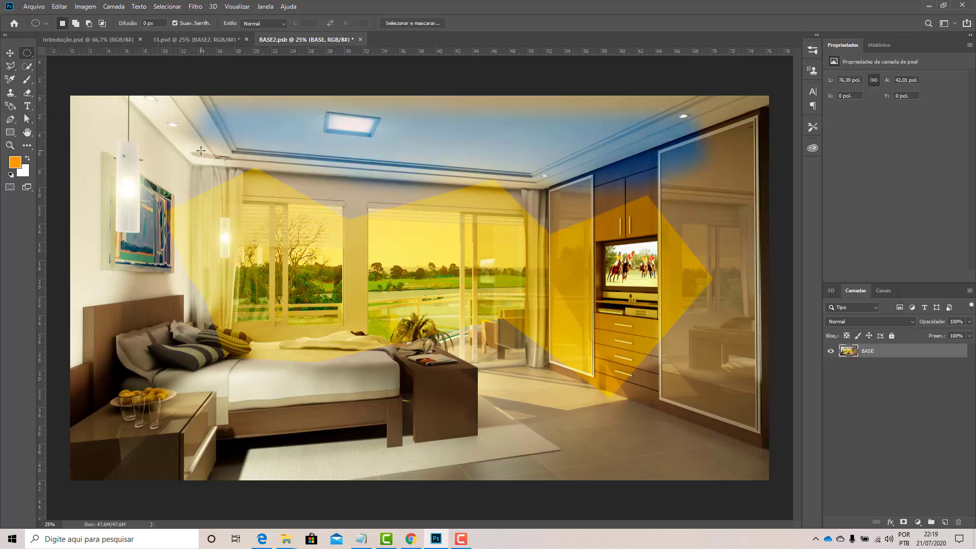
pyautogui.hotkey('ctrl', 's')
pyautogui.click(166, 38)
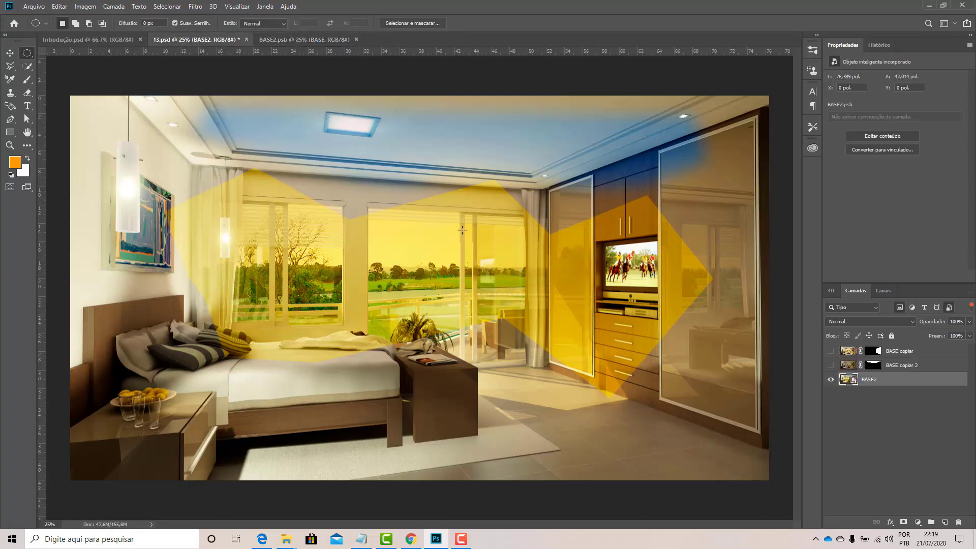
# Toggle the BASE2 layer's visibility off and on, and undo the content updates and the smart object conversion in 13.psd
pyautogui.click(830, 380)
pyautogui.click(831, 382)
pyautogui.hotkey('ctrl', 'z')
pyautogui.hotkey('ctrl', 'z')
pyautogui.hotkey('ctrl', 'z')
pyautogui.hotkey('ctrl', 'z')
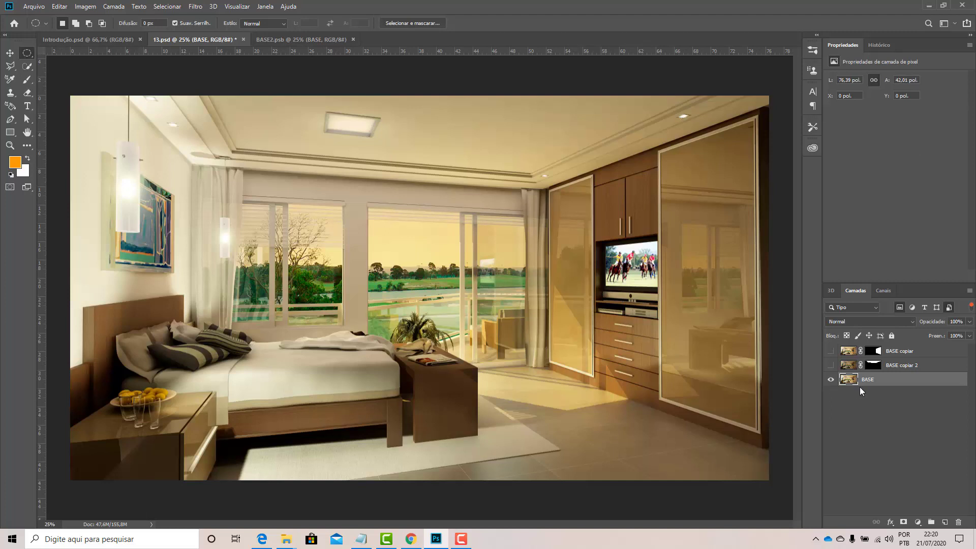
# Close the BASE2.psb document and look over the blending modes available for the BASE layer in 13.psd
pyautogui.click(283, 39)
pyautogui.click(353, 40)
pyautogui.click(916, 320)
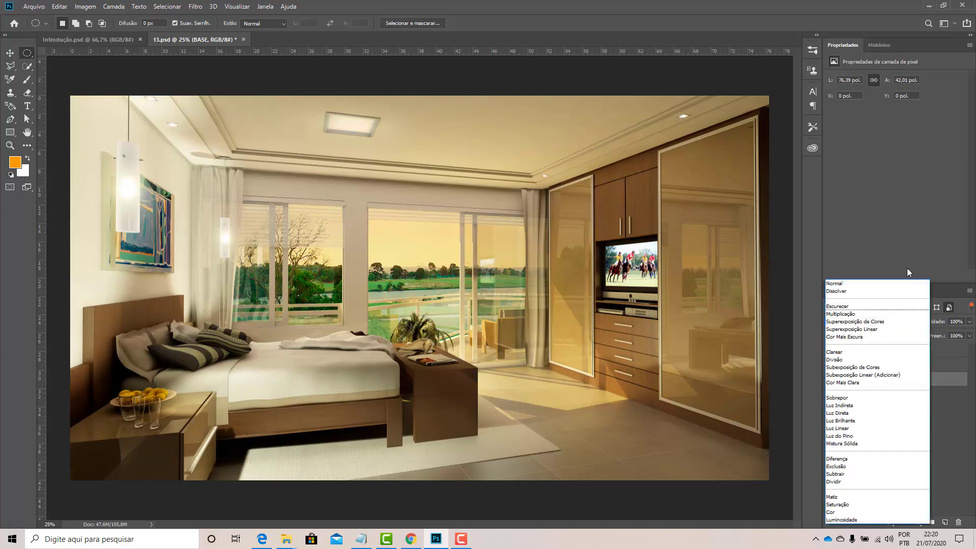
pyautogui.click(901, 244)
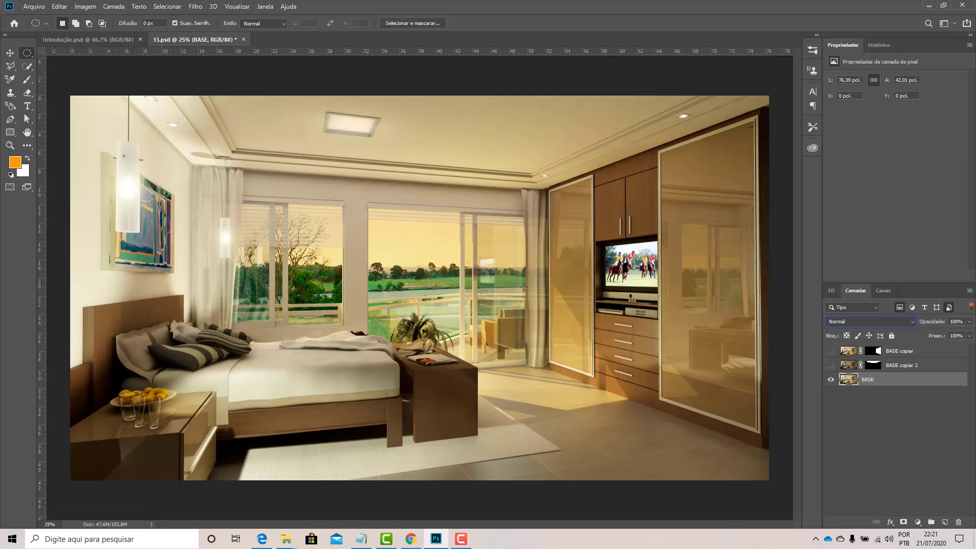
# Add the white horizontal text "UDESC _ LAGUNA" on the ceiling, to the right of the square light fixture
pyautogui.click(28, 106)
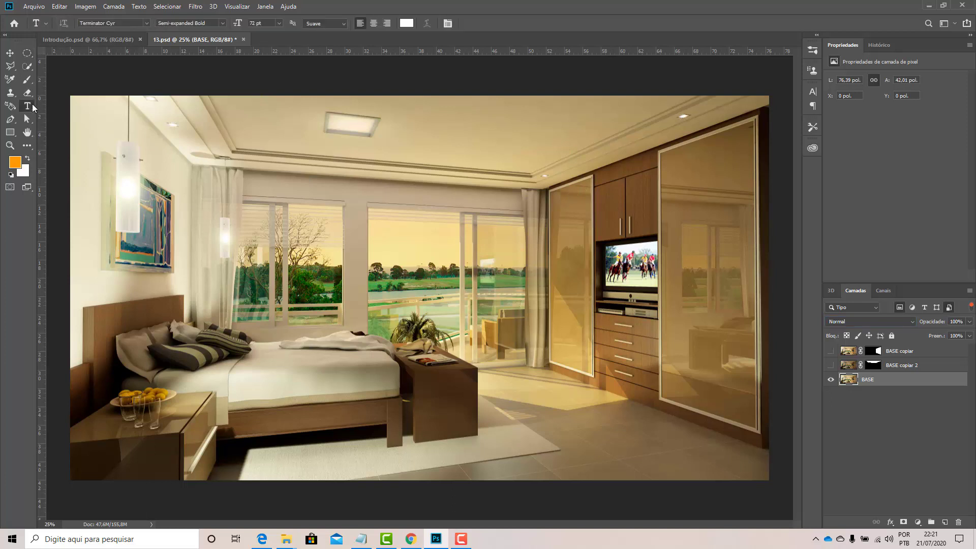
pyautogui.click(449, 138)
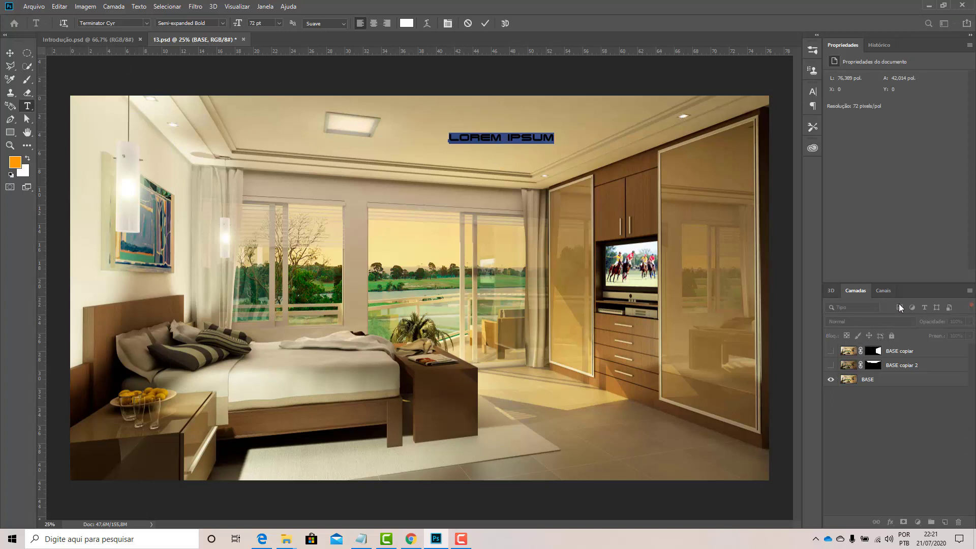
pyautogui.doubleClick(487, 131)
pyautogui.press('BackSpace')
pyautogui.write('UDESC ')
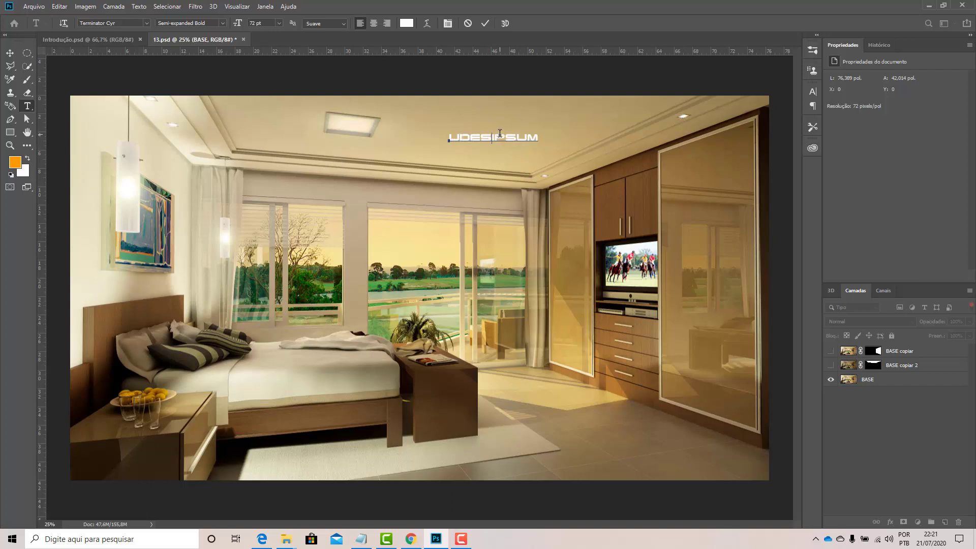
pyautogui.write('_ LAGUNA')
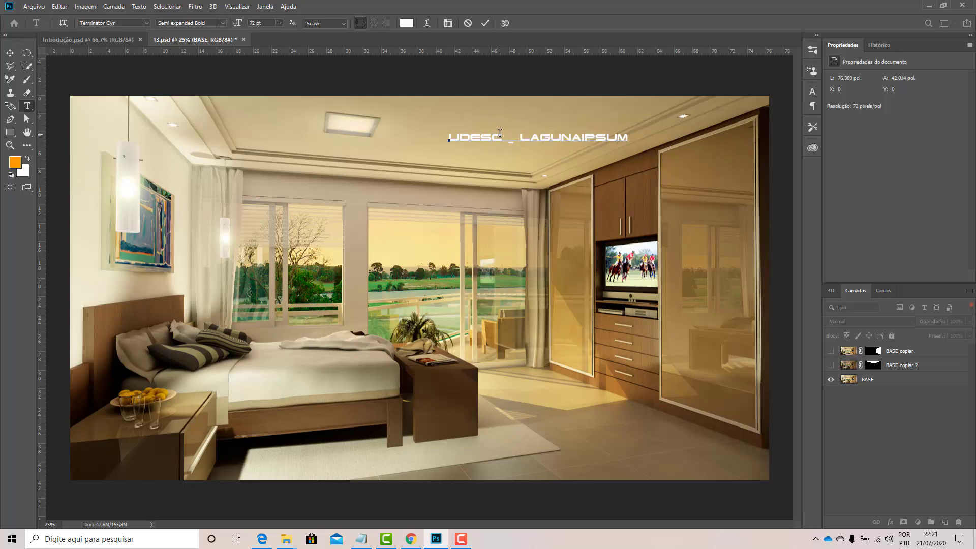
pyautogui.press('Delete')
pyautogui.press('Delete')
pyautogui.press('Delete')
pyautogui.press('Delete')
pyautogui.press('Delete')
pyautogui.click(10, 53)
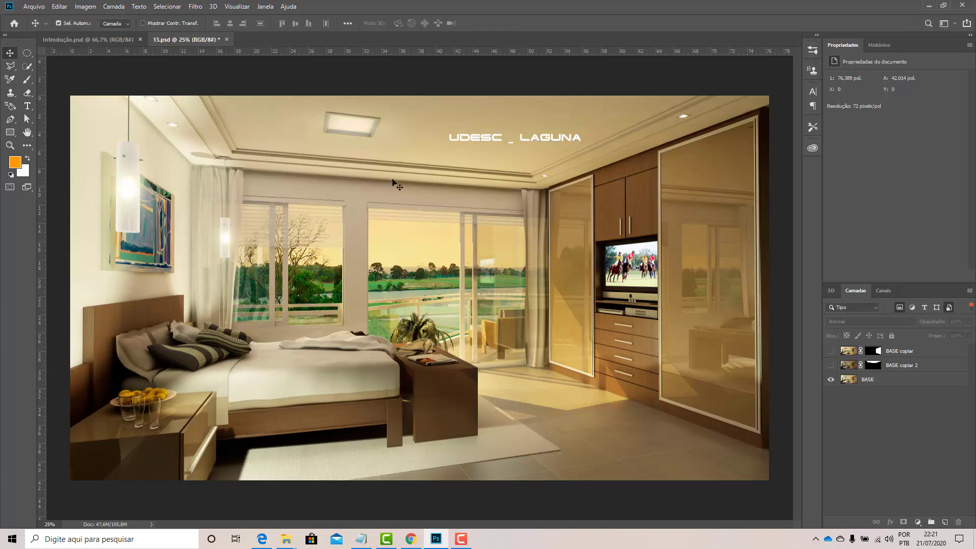
# Include text layers in the layer filter and select the UDESC _ LAGUNA layer
pyautogui.click(458, 136)
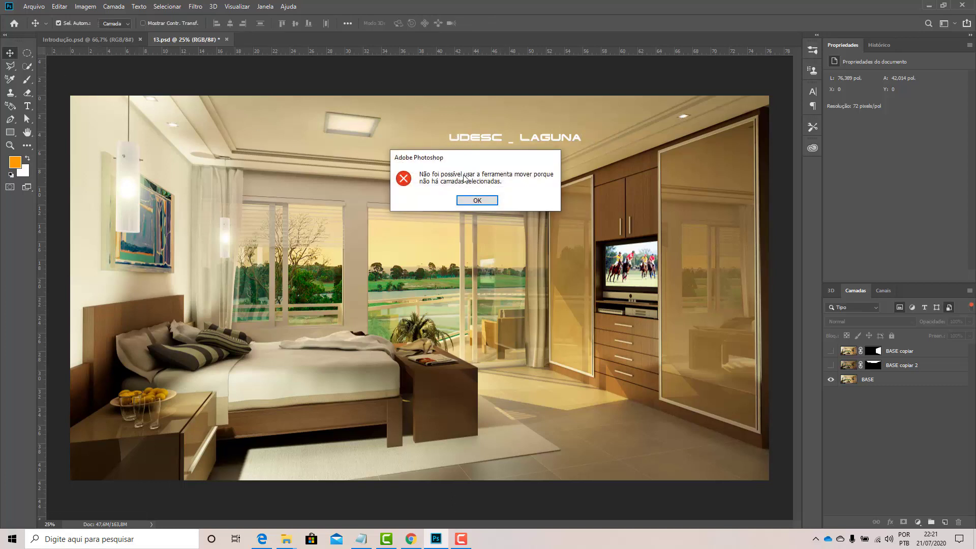
pyautogui.click(468, 202)
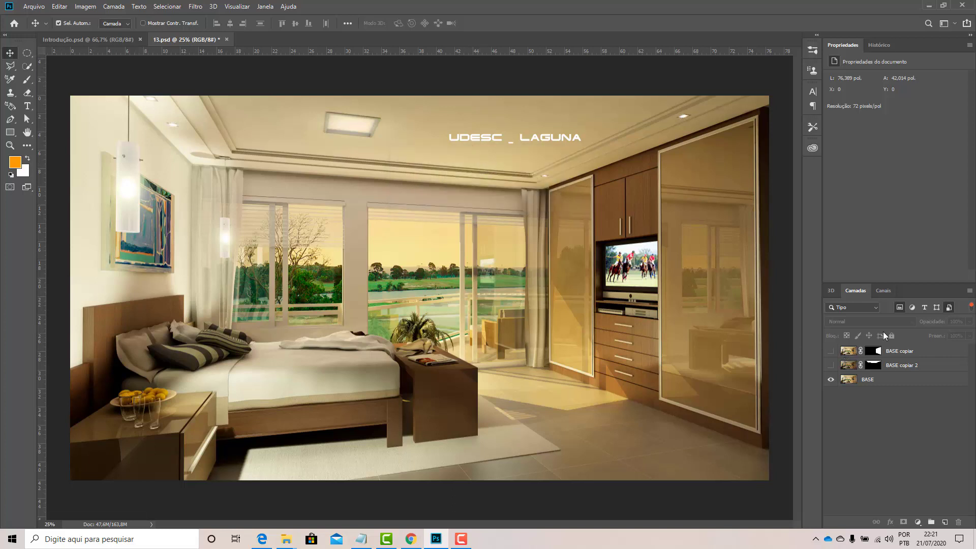
pyautogui.click(924, 308)
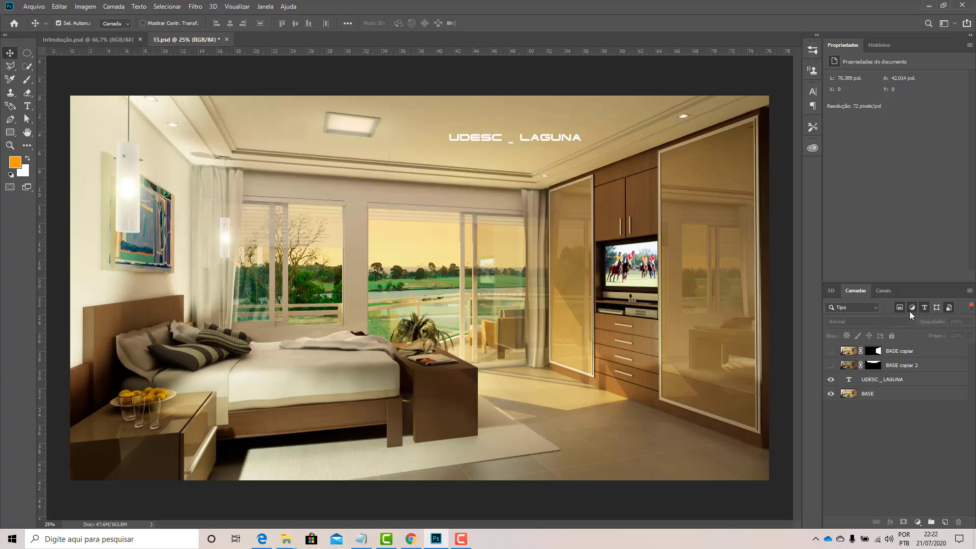
pyautogui.click(856, 384)
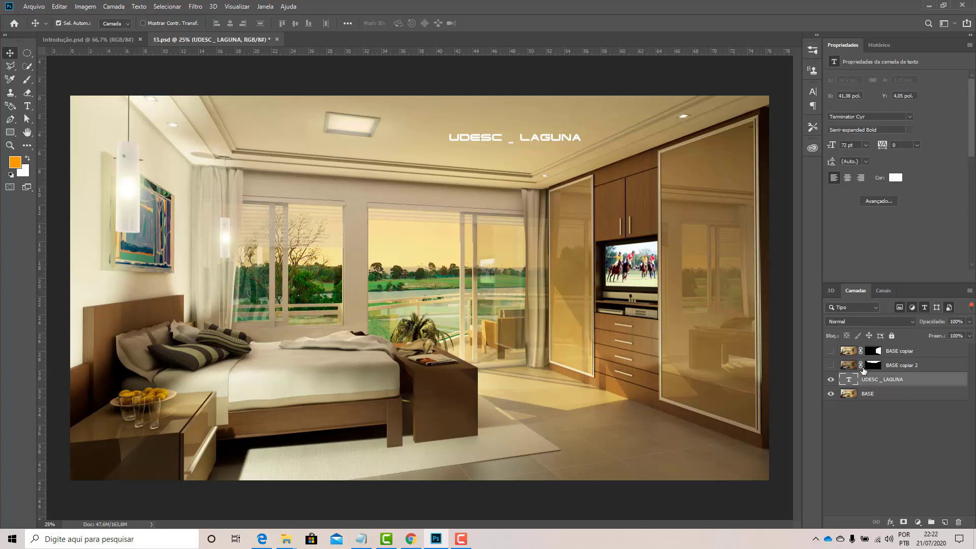
# Move the UDESC _ LAGUNA text left along the ceiling, closer to the square light fixture
pyautogui.doubleClick(849, 381)
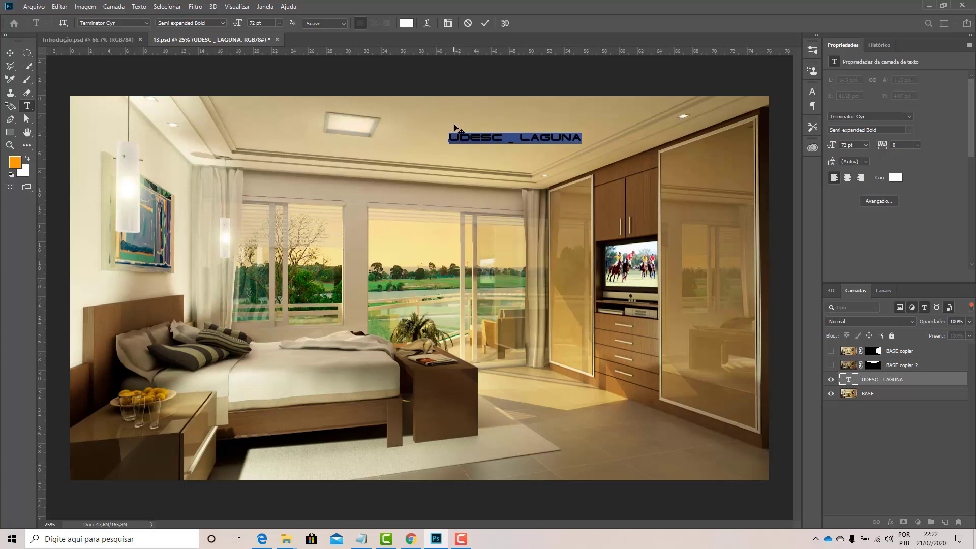
pyautogui.press('Escape')
pyautogui.press('v')
pyautogui.moveTo(515, 145); pyautogui.dragTo(461, 148)
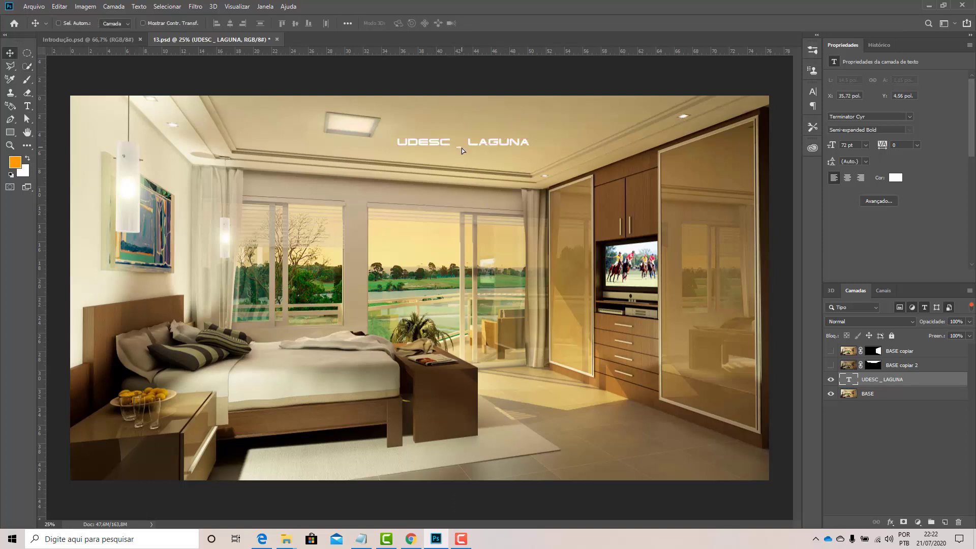
pyautogui.hotkey('ctrl', '+')
pyautogui.hotkey('ctrl', '+')
pyautogui.moveTo(447, 234); pyautogui.dragTo(403, 388)
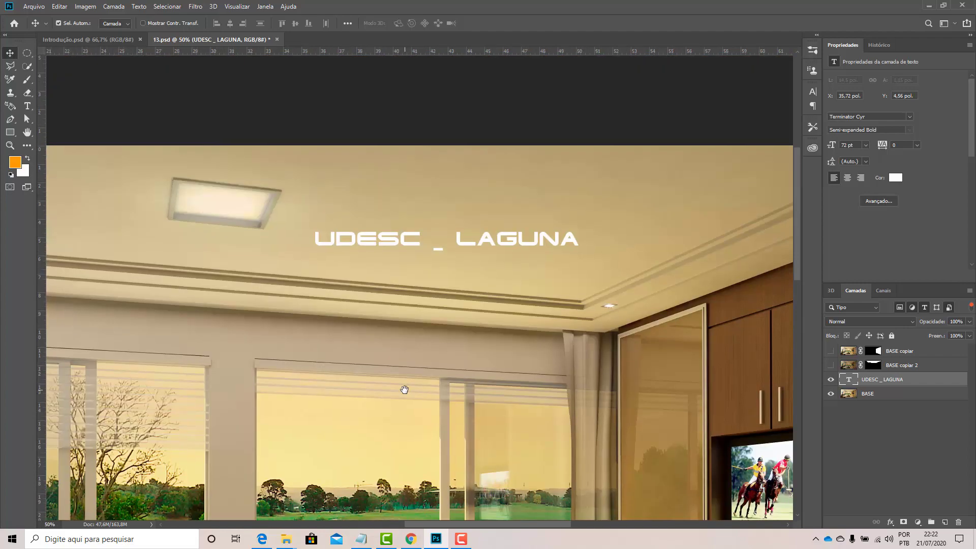
pyautogui.doubleClick(851, 379)
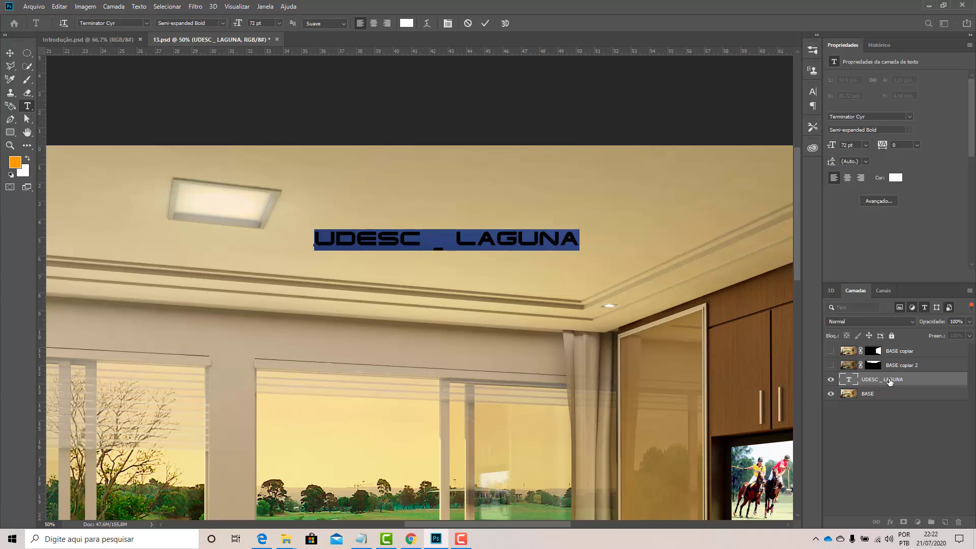
pyautogui.press('Escape')
pyautogui.press('v')
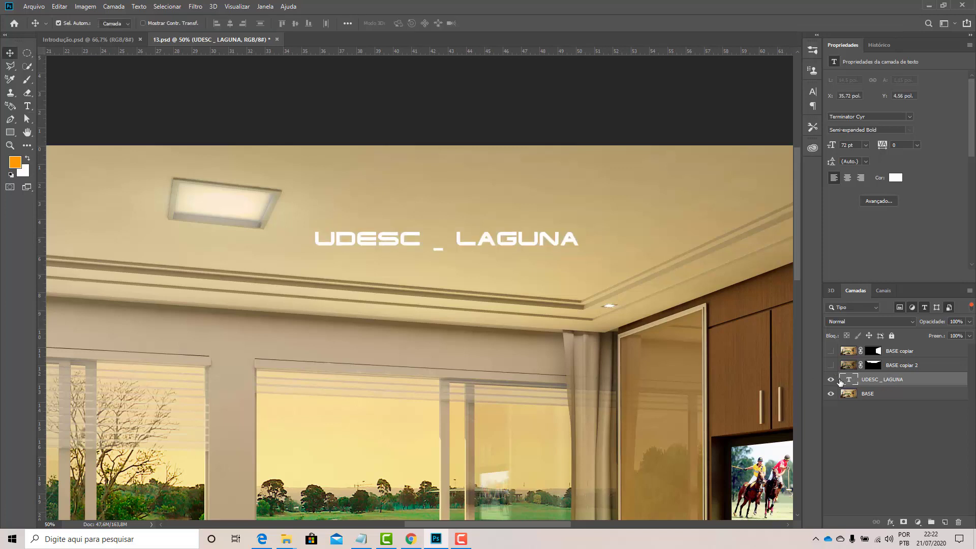
# Try out successive fonts on the whole UDESC _ LAGUNA text, from Algerian through to Britannic Bold
pyautogui.doubleClick(848, 380)
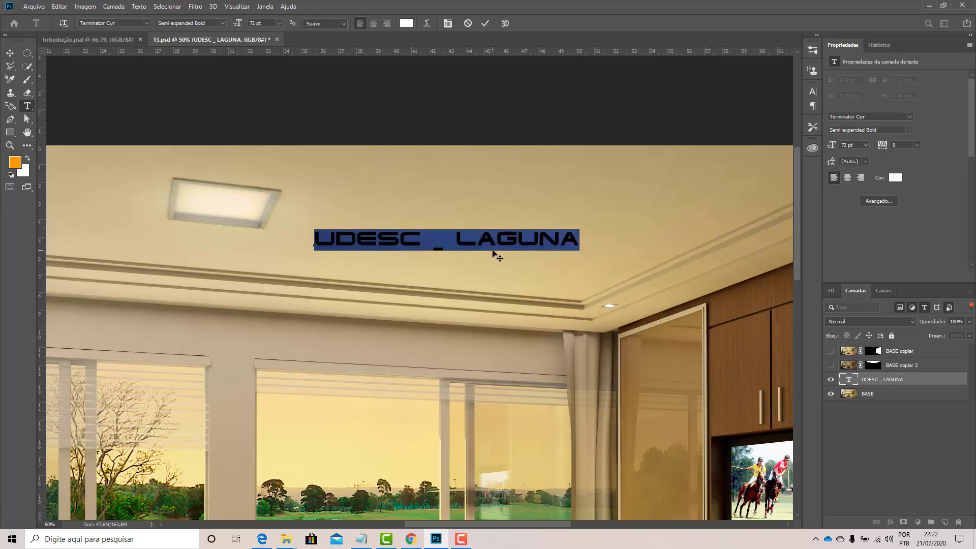
pyautogui.click(118, 24)
pyautogui.write('Algerian')
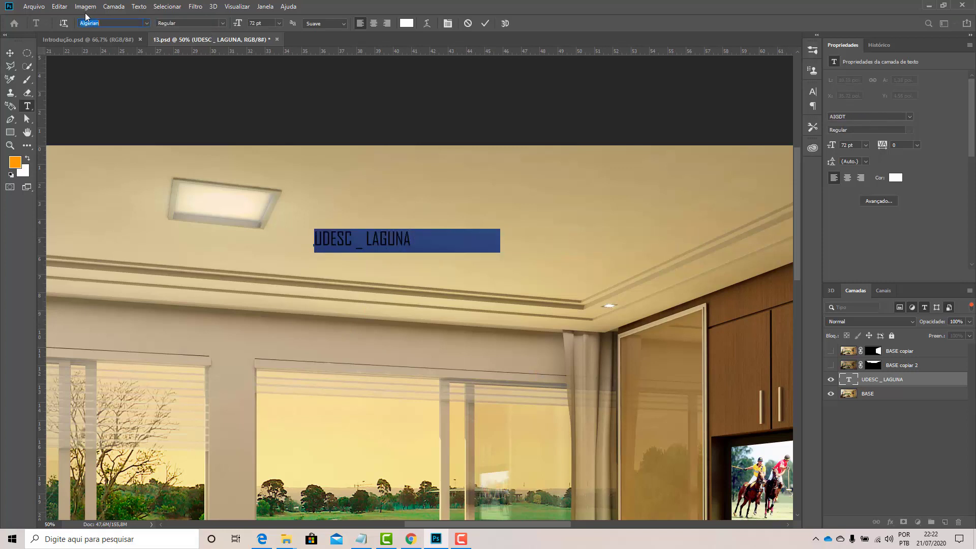
pyautogui.press('Down')
pyautogui.press('Down')
pyautogui.press('Down')
pyautogui.press('Down')
pyautogui.press('Down')
pyautogui.press('Down')
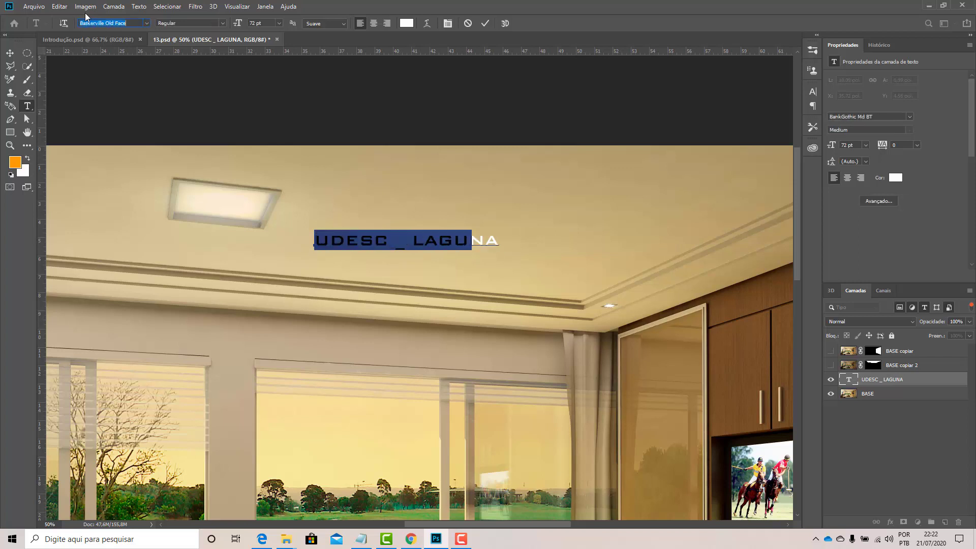
pyautogui.press('Down')
pyautogui.press('Down')
pyautogui.press('Down')
pyautogui.press('Down')
pyautogui.press('Down')
pyautogui.press('Down')
pyautogui.press('Down')
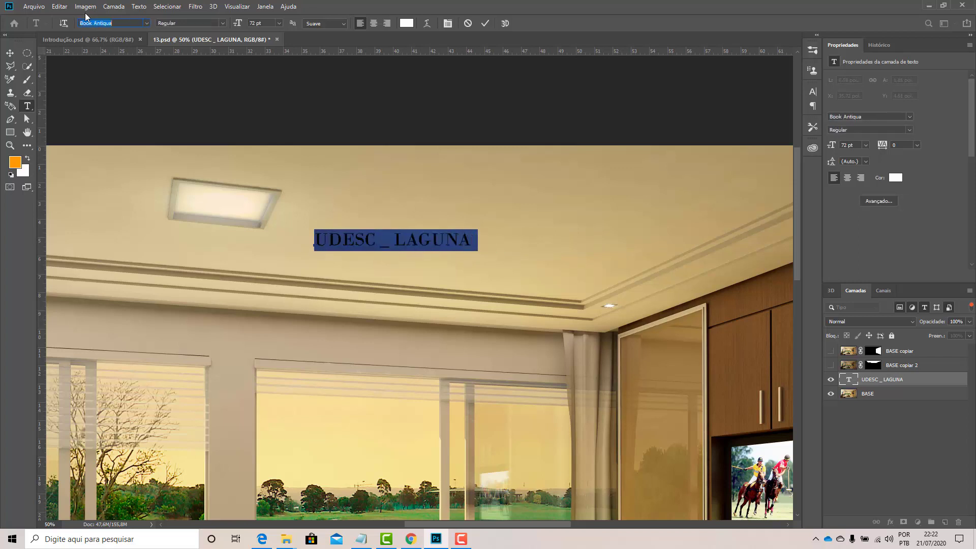
pyautogui.press('Down')
pyautogui.press('Down')
pyautogui.press('Down')
pyautogui.press('Down')
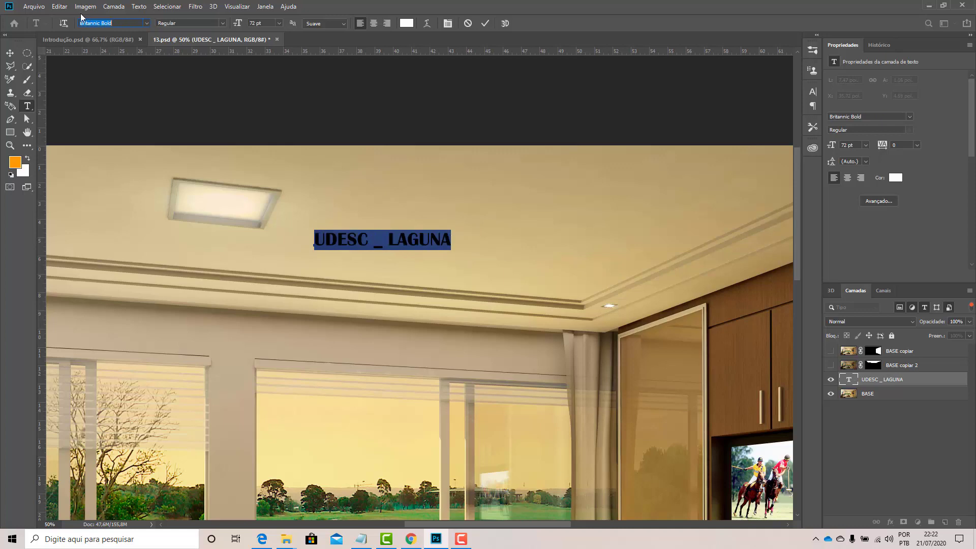
# Set the font of the UDESC _ LAGUNA text to Arial Rounded MT Bold and commit the edit
pyautogui.click(147, 24)
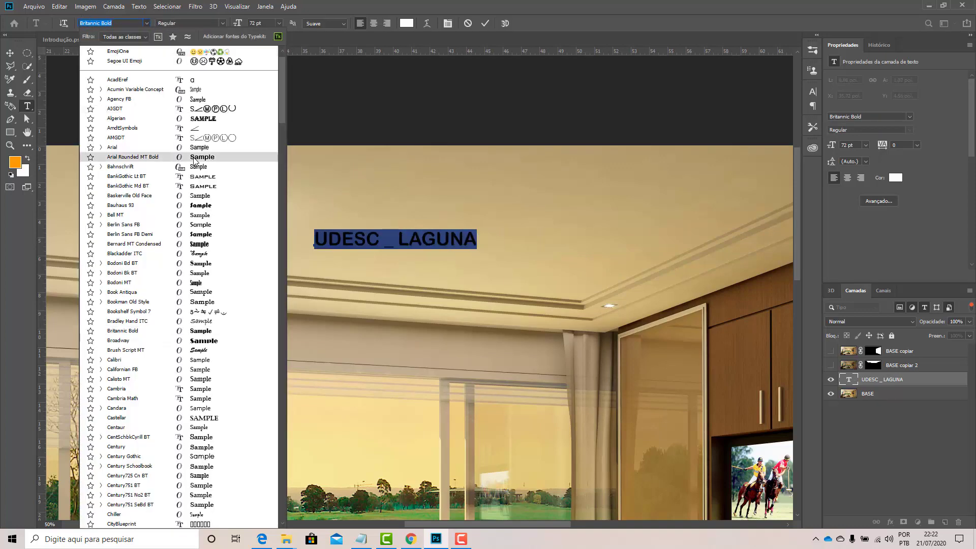
pyautogui.click(195, 158)
pyautogui.click(27, 53)
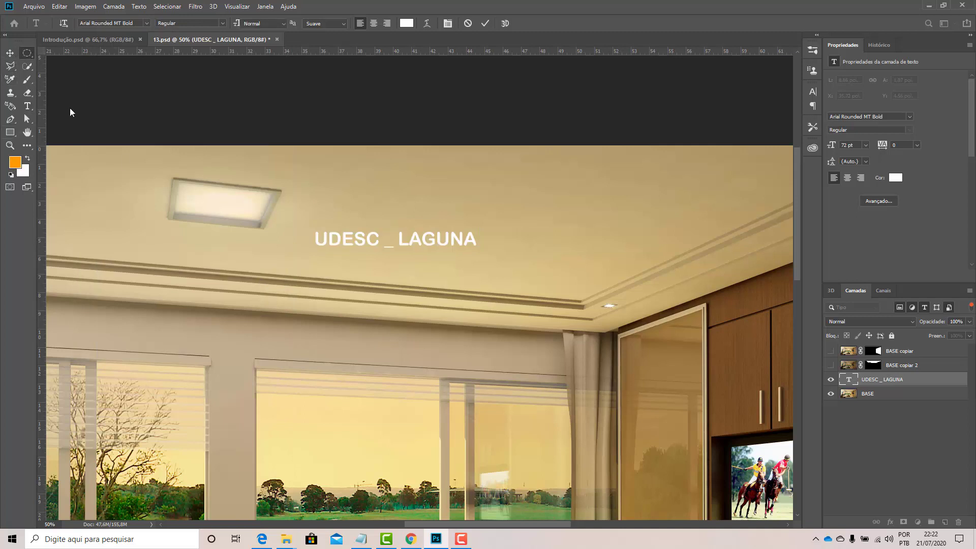
# Change the colour of the UDESC _ LAGUNA text to pure red and commit the edit
pyautogui.doubleClick(855, 381)
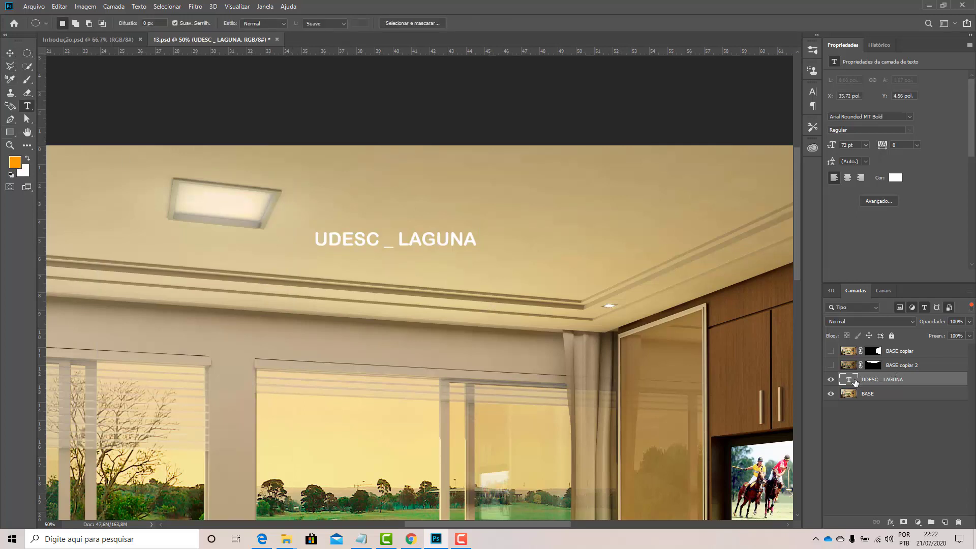
pyautogui.click(406, 24)
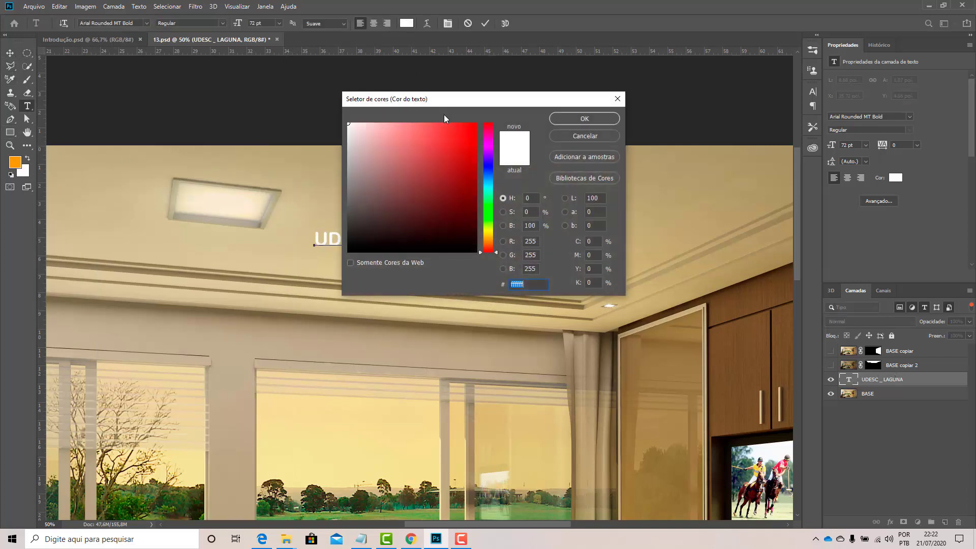
pyautogui.click(476, 123)
pyautogui.click(590, 121)
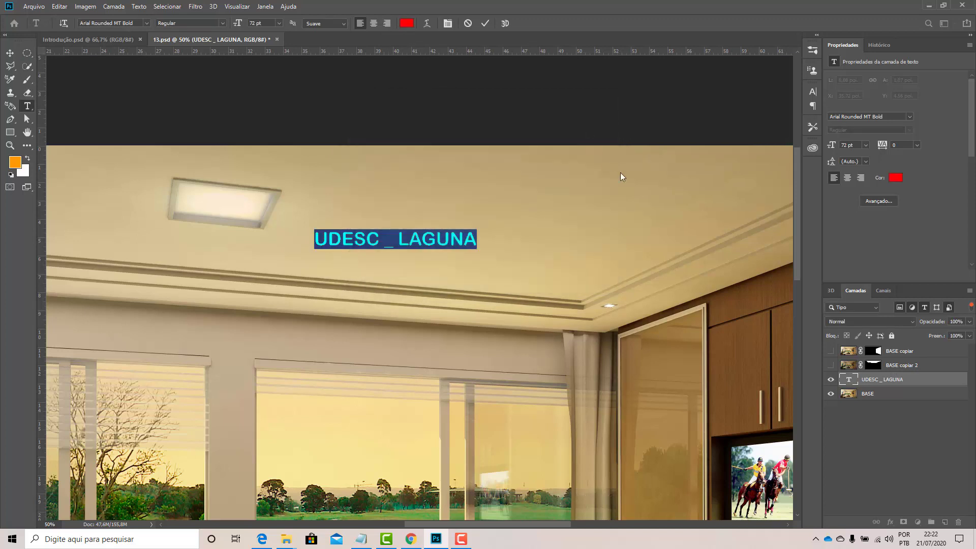
pyautogui.click(27, 53)
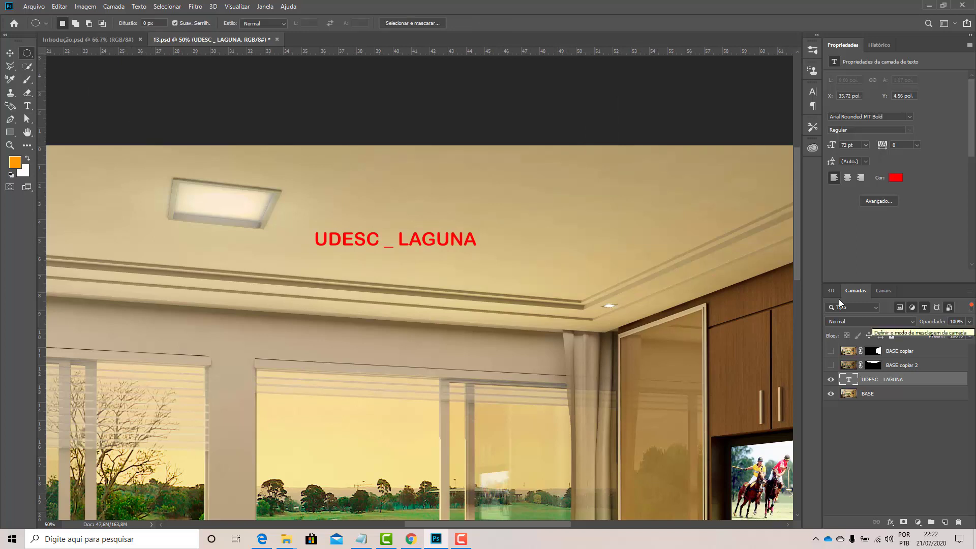
# Try a 30 pt size on the whole UDESC _ LAGUNA text and return it to 72 pt
pyautogui.doubleClick(850, 380)
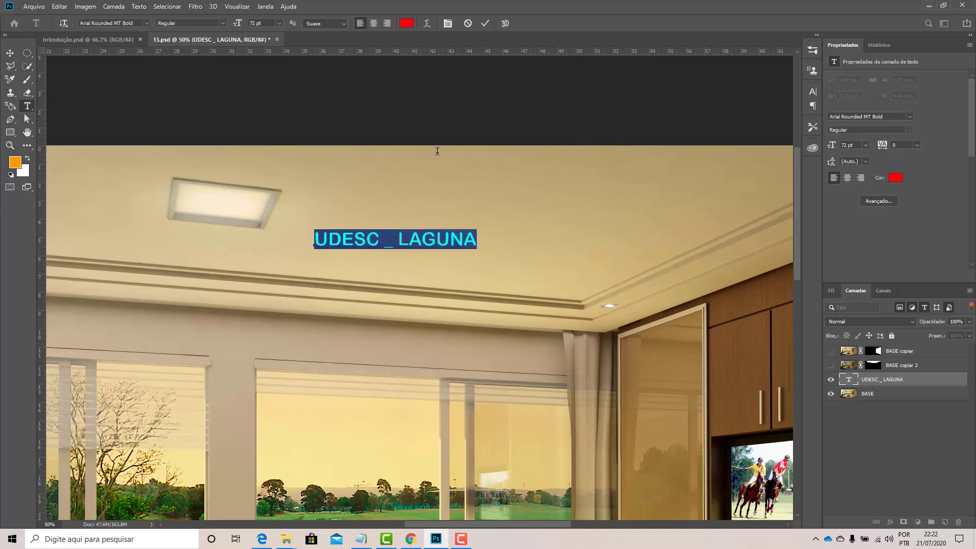
pyautogui.click(279, 24)
pyautogui.click(265, 123)
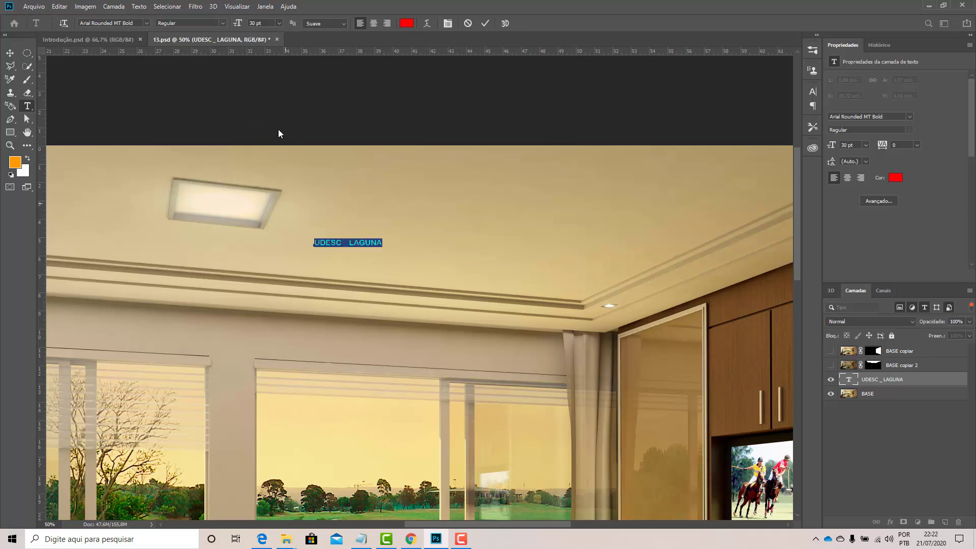
pyautogui.click(278, 23)
pyautogui.click(278, 150)
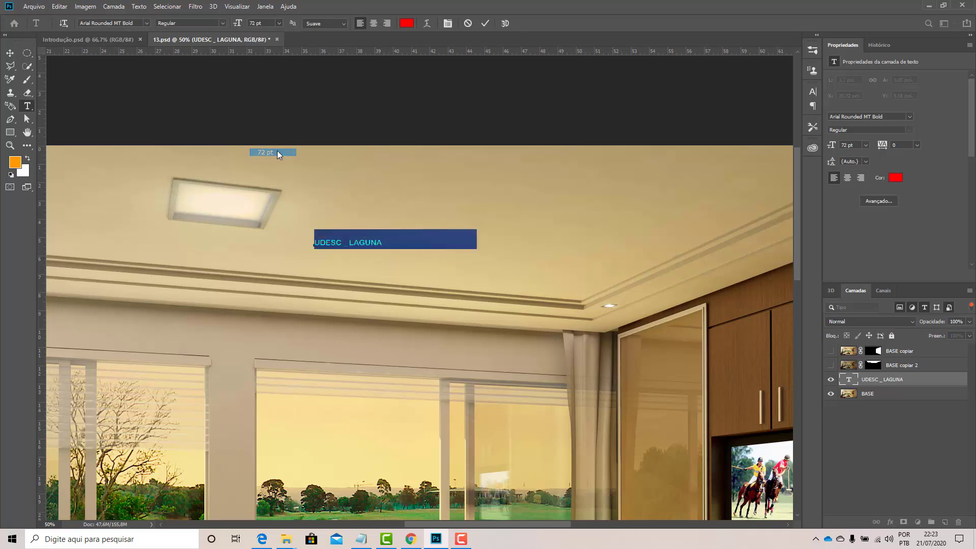
# Set the UDESC _ LAGUNA text to Arial Bold Italic, and try centre alignment before restoring left alignment
pyautogui.click(147, 20)
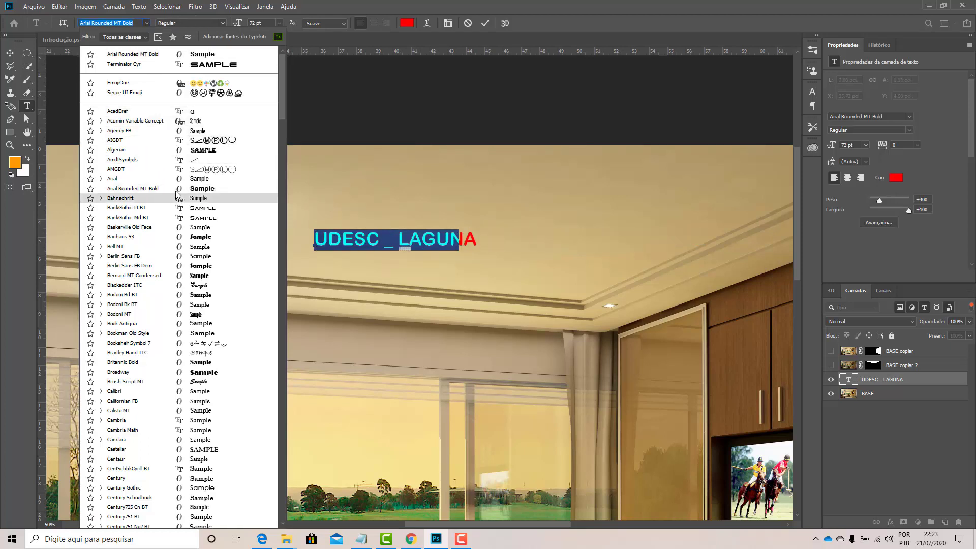
pyautogui.click(168, 179)
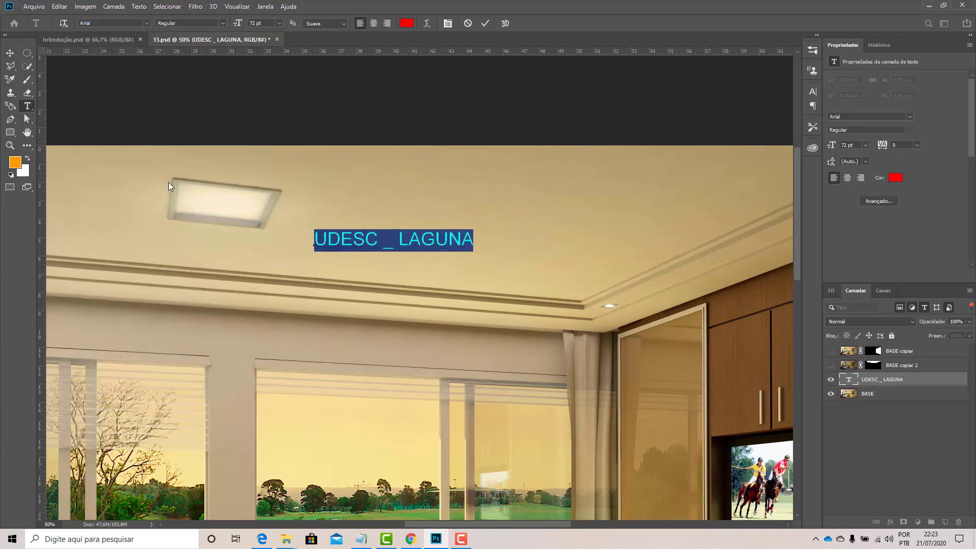
pyautogui.click(224, 24)
pyautogui.click(220, 89)
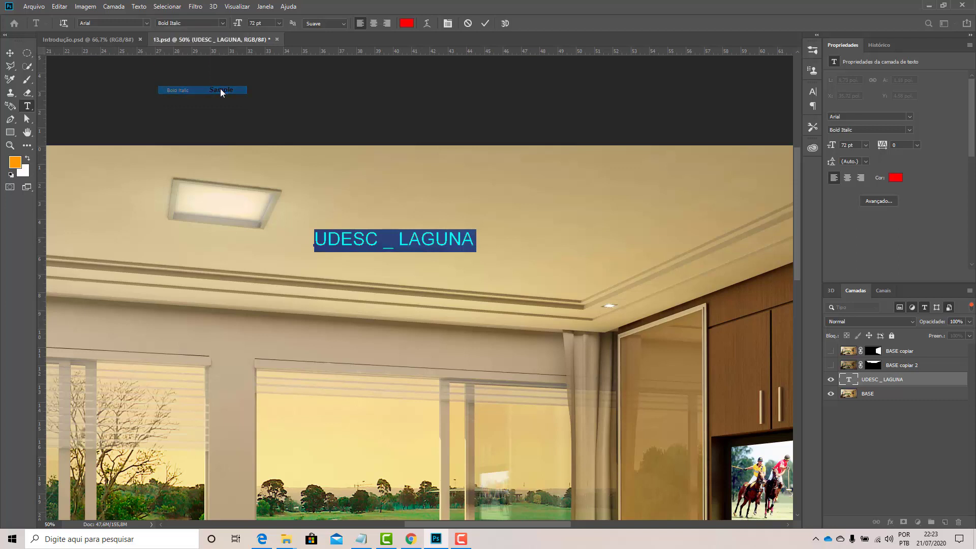
pyautogui.click(376, 23)
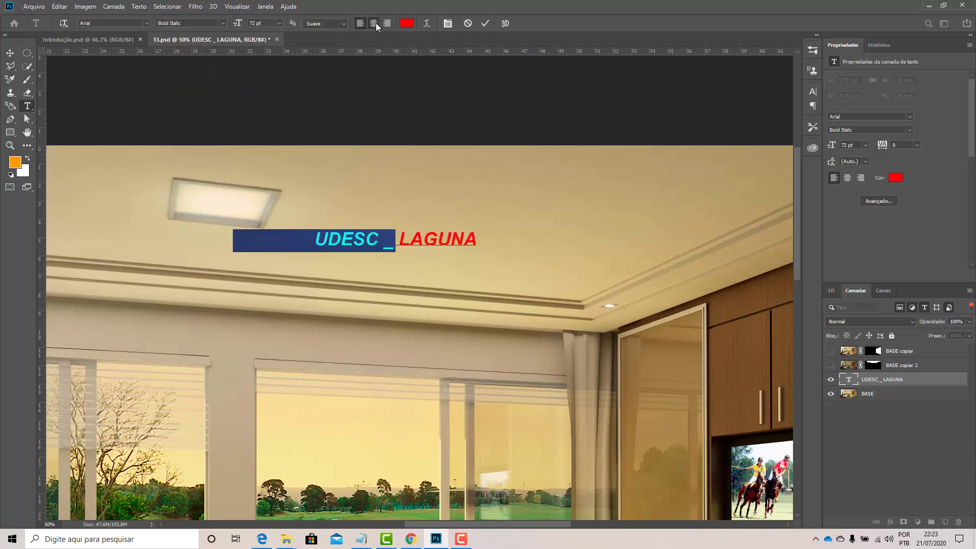
pyautogui.click(362, 23)
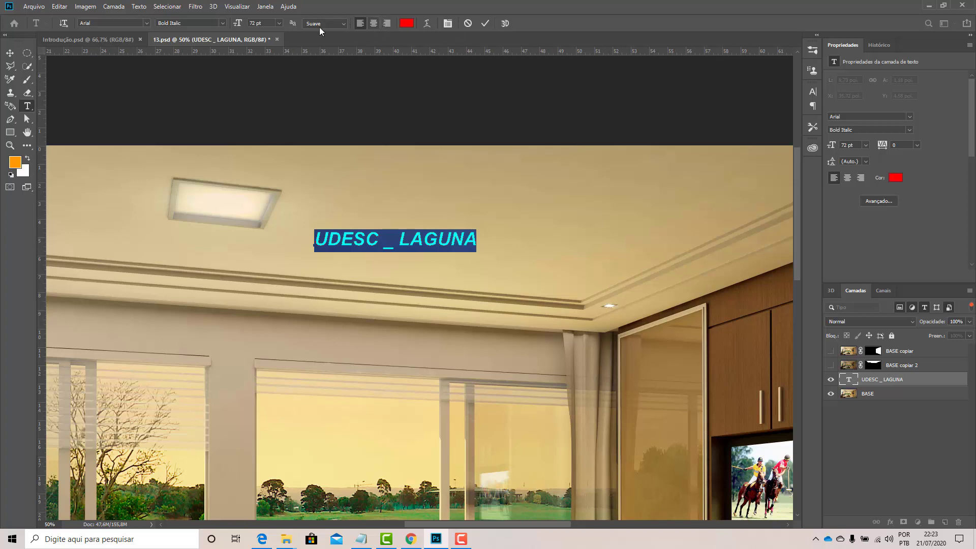
# Set the size of the UDESC _ LAGUNA text to 120 pt and commit the edit
pyautogui.click(340, 23)
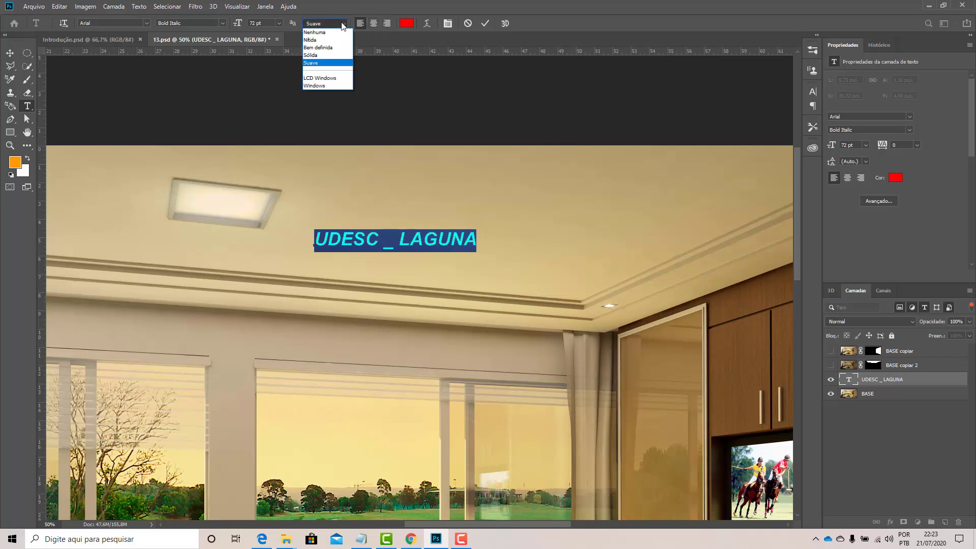
pyautogui.click(342, 24)
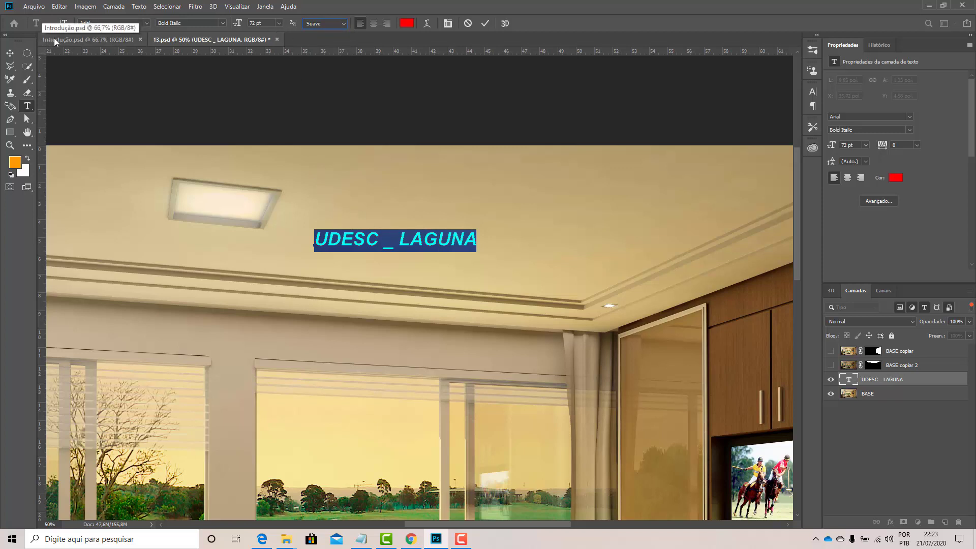
pyautogui.click(278, 23)
pyautogui.click(279, 23)
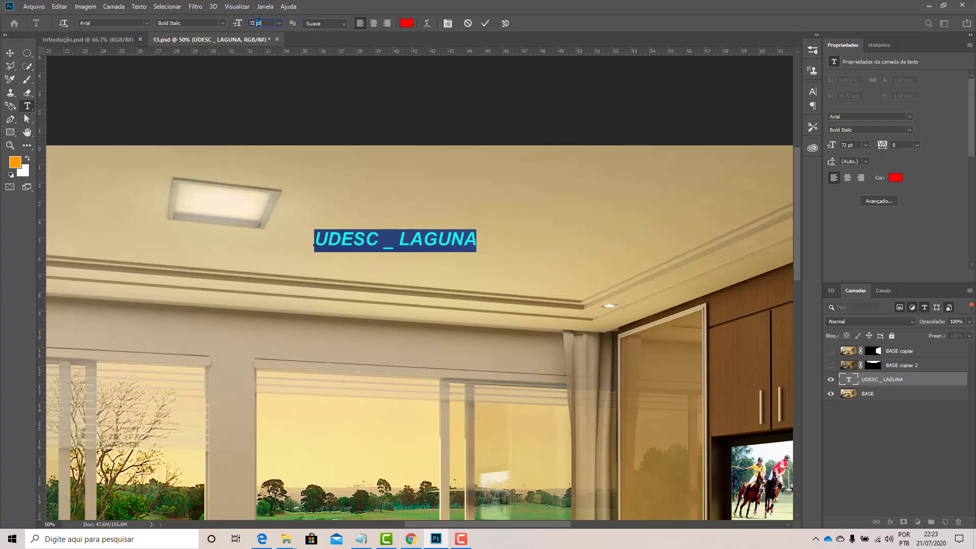
pyautogui.click(238, 23)
pyautogui.write('120')
pyautogui.press('Return')
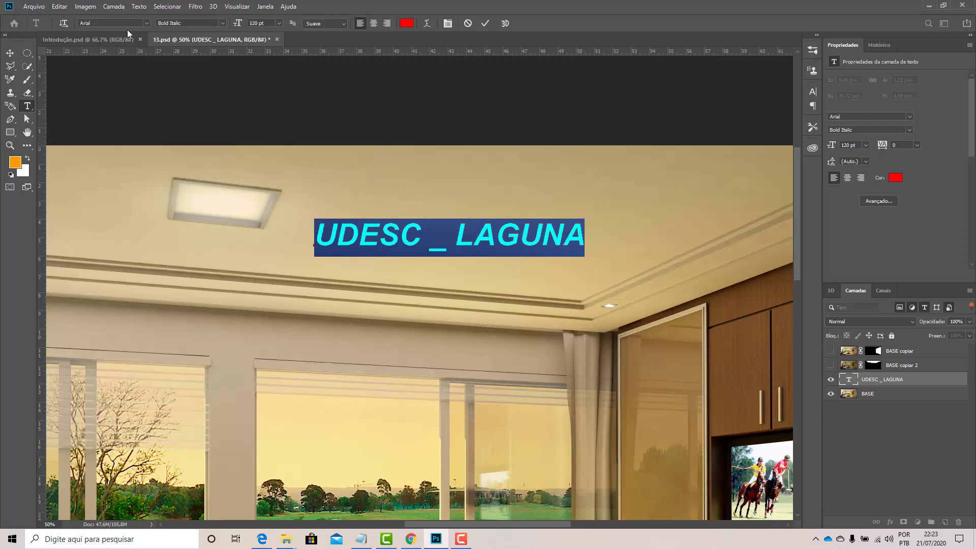
pyautogui.click(27, 52)
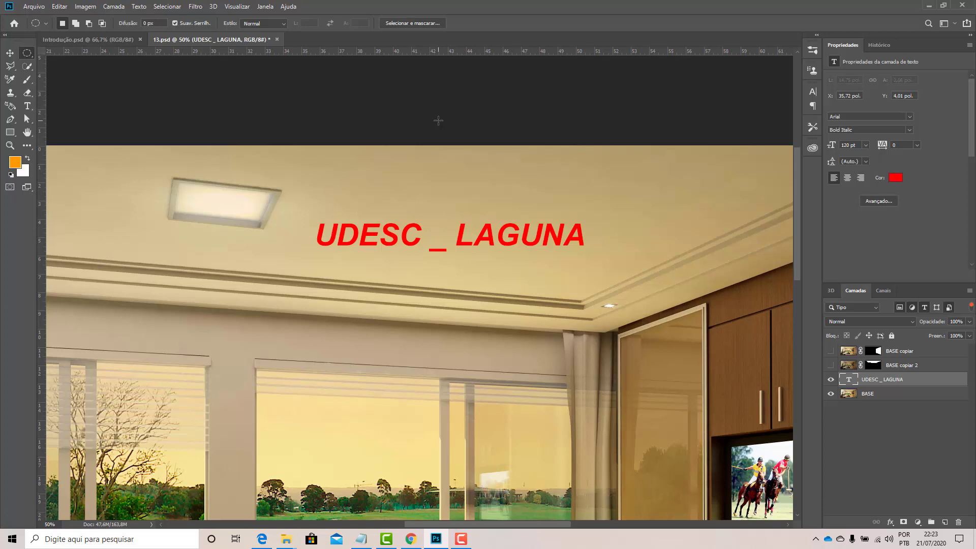
# Free-transform the UDESC _ LAGUNA text to about 189% and move it down from the ceiling to the top of the windows
pyautogui.hotkey('ctrl', 't')
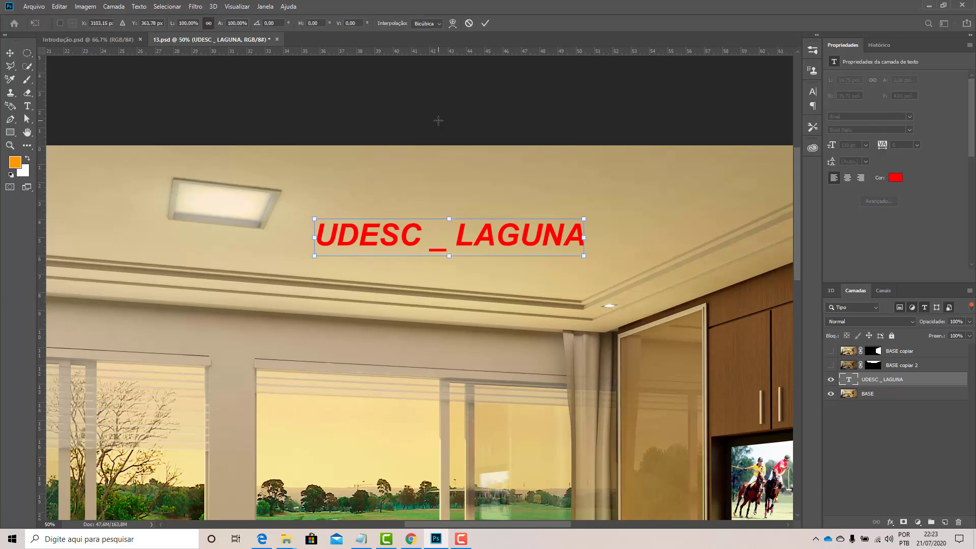
pyautogui.hotkey('ctrl', '-')
pyautogui.hotkey('ctrl', '-')
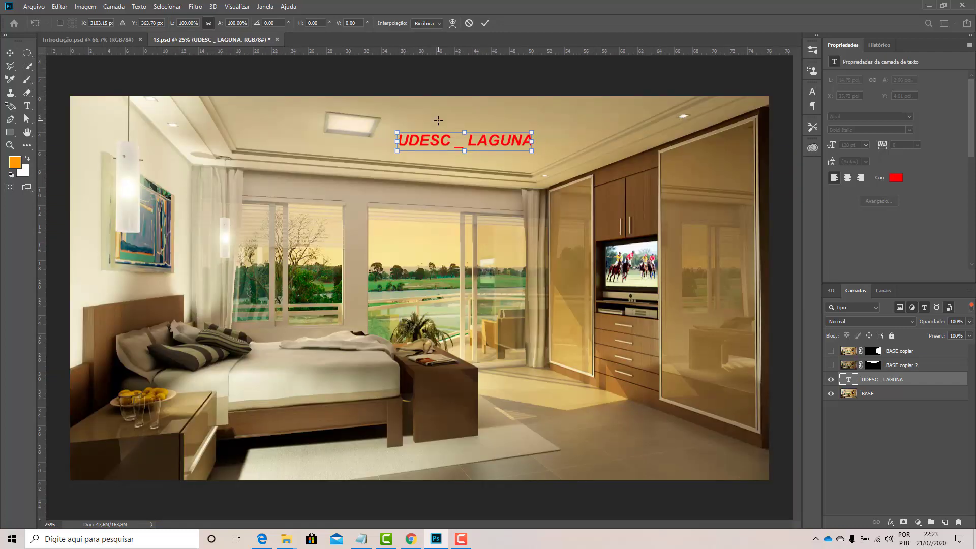
pyautogui.moveTo(397, 150); pyautogui.dragTo(279, 229)
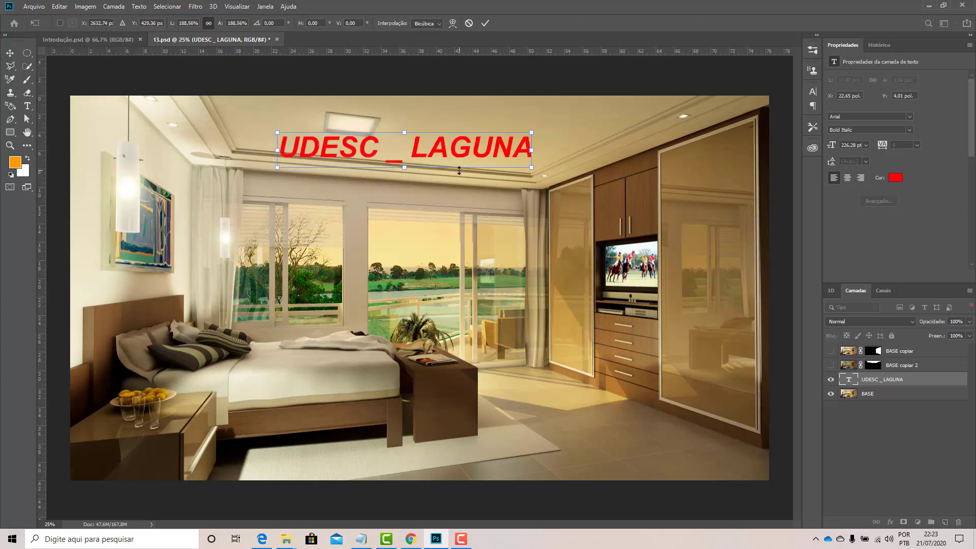
pyautogui.moveTo(443, 156); pyautogui.dragTo(437, 211)
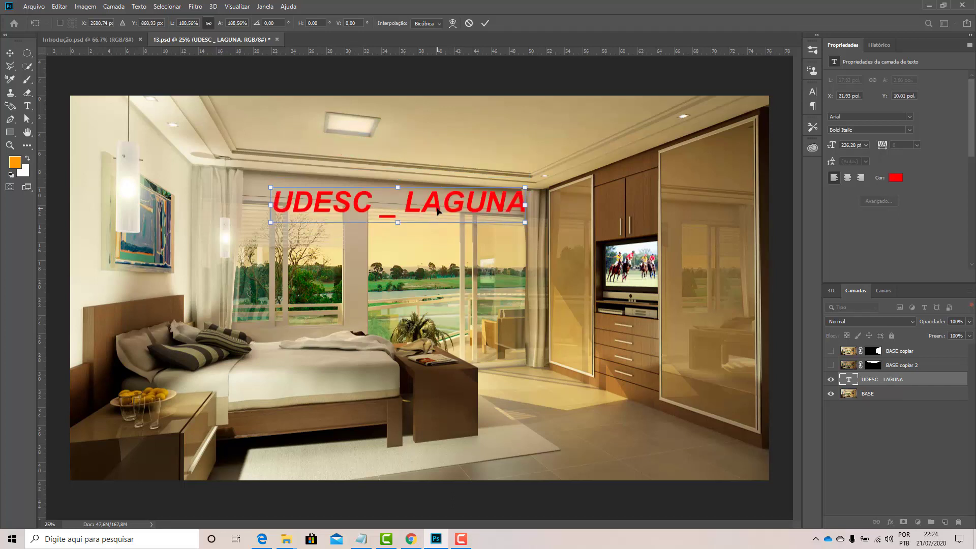
pyautogui.press('Return')
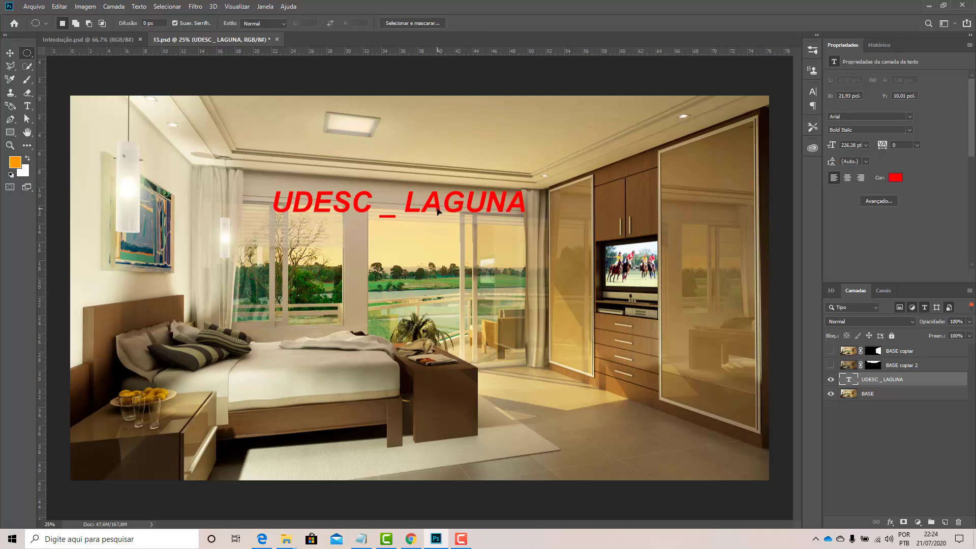
# Enlarge the UDESC _ LAGUNA text again with Free Transform to about 147%, extending it towards the wall painting
pyautogui.hotkey('ctrl', 't')
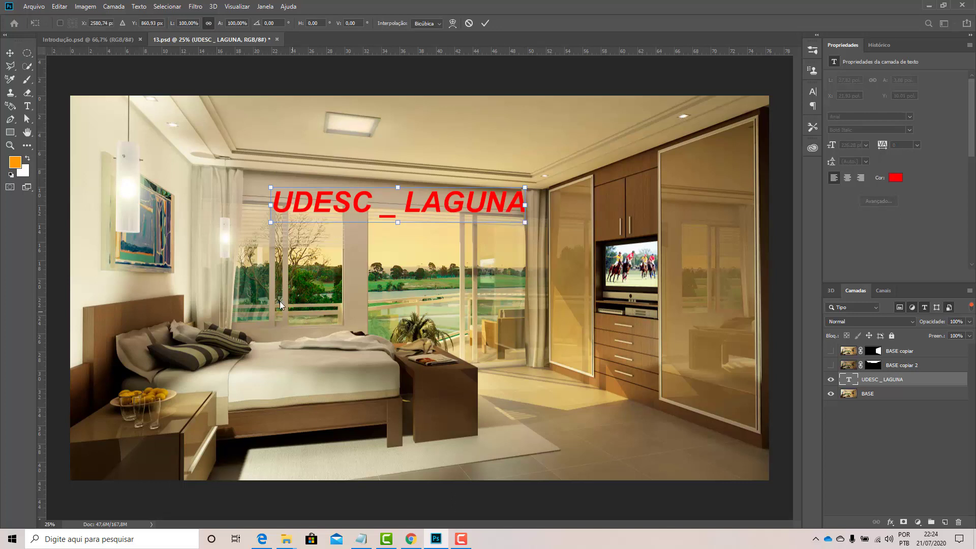
pyautogui.moveTo(273, 222); pyautogui.dragTo(159, 267)
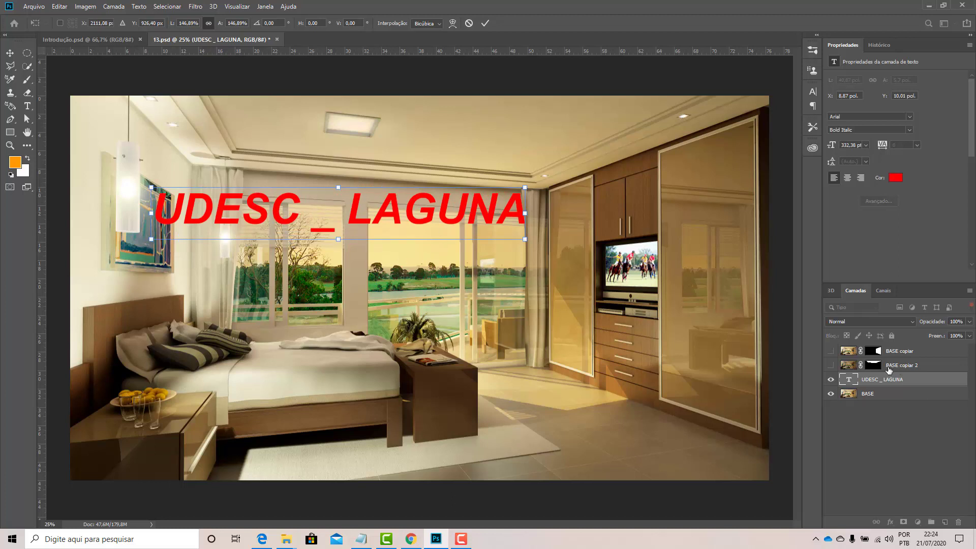
pyautogui.press('Return')
pyautogui.press('m')
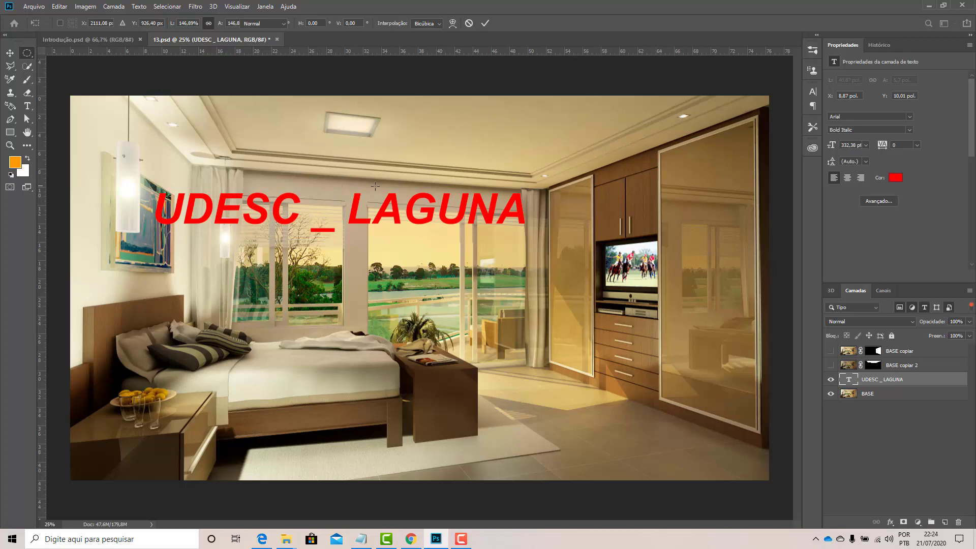
# Open 2.jpg from the PERSPECTIVAS folder, leaving it as is without colour management
pyautogui.click(28, 7)
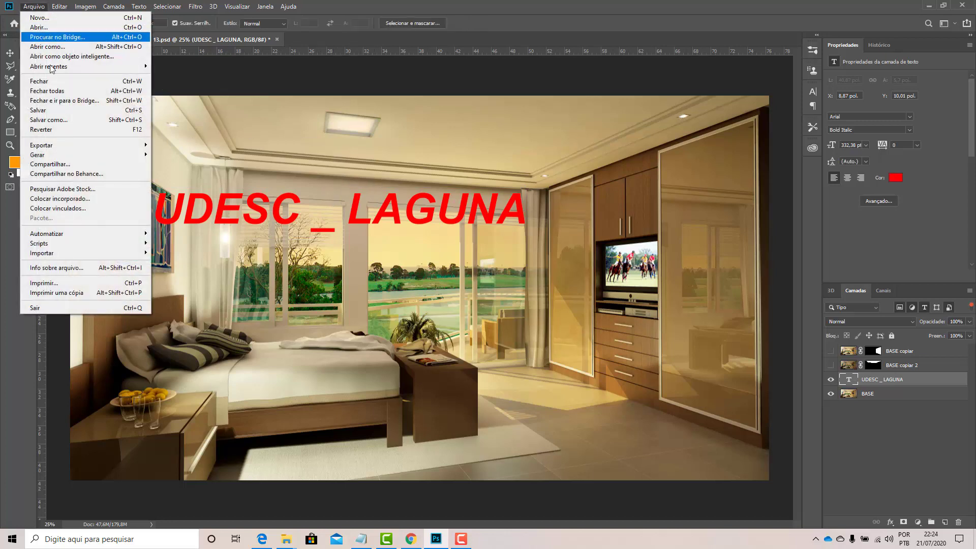
pyautogui.click(39, 27)
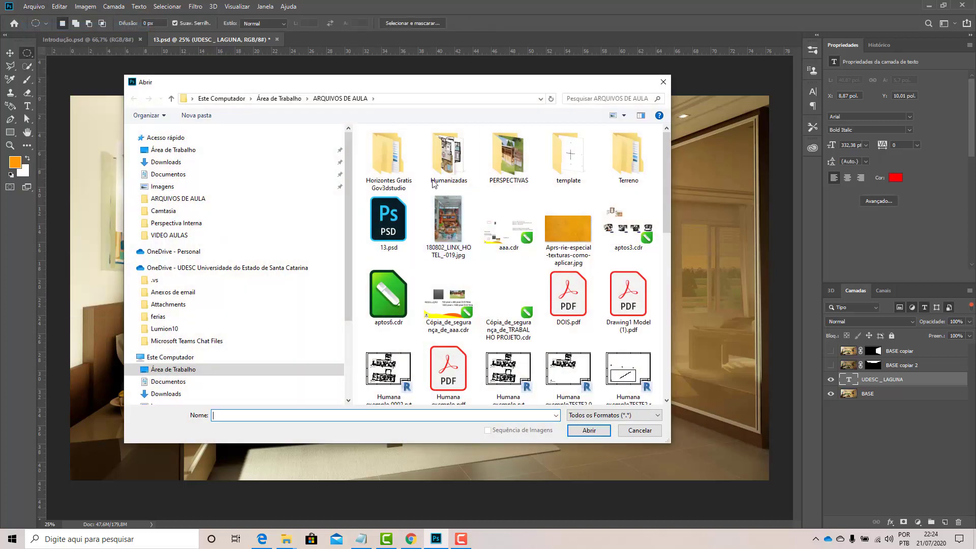
pyautogui.doubleClick(510, 168)
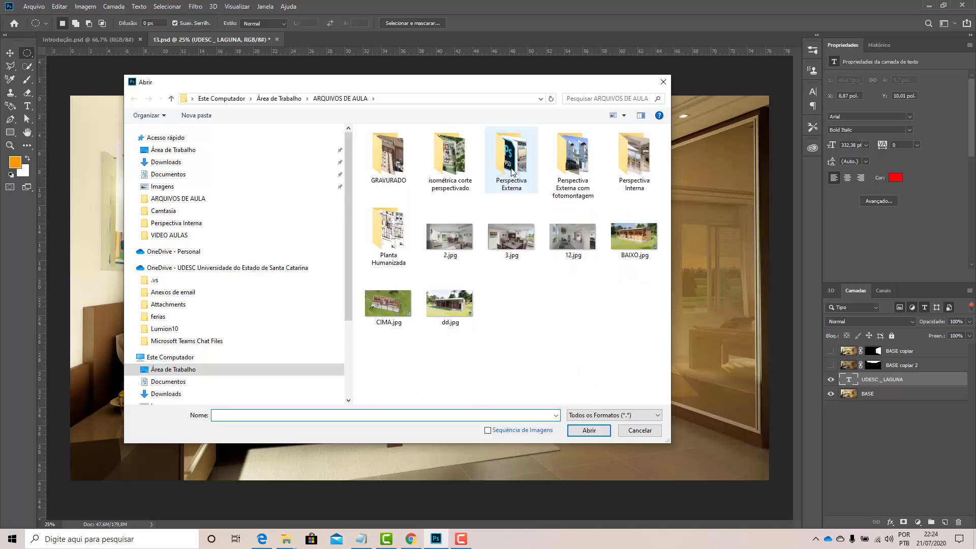
pyautogui.click(570, 245)
pyautogui.click(526, 250)
pyautogui.click(457, 245)
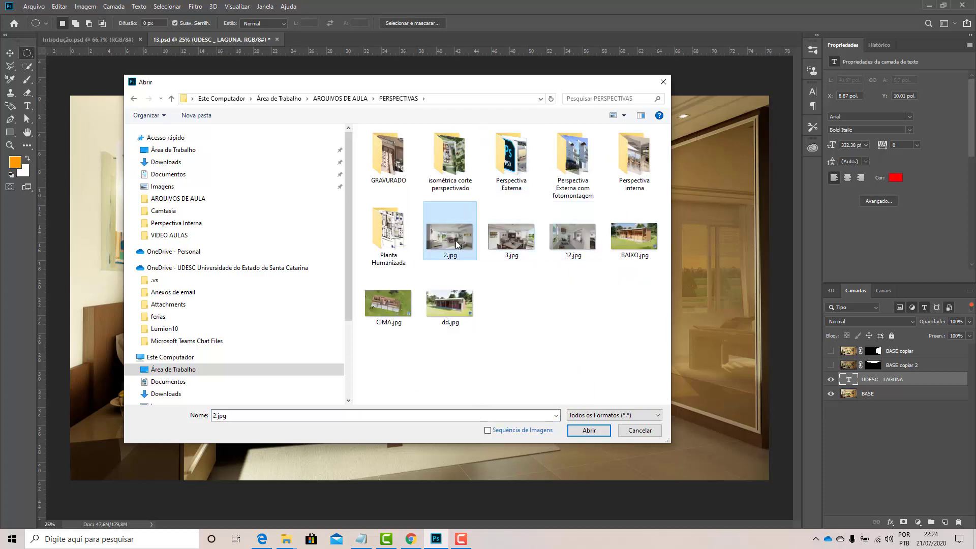
pyautogui.click(593, 432)
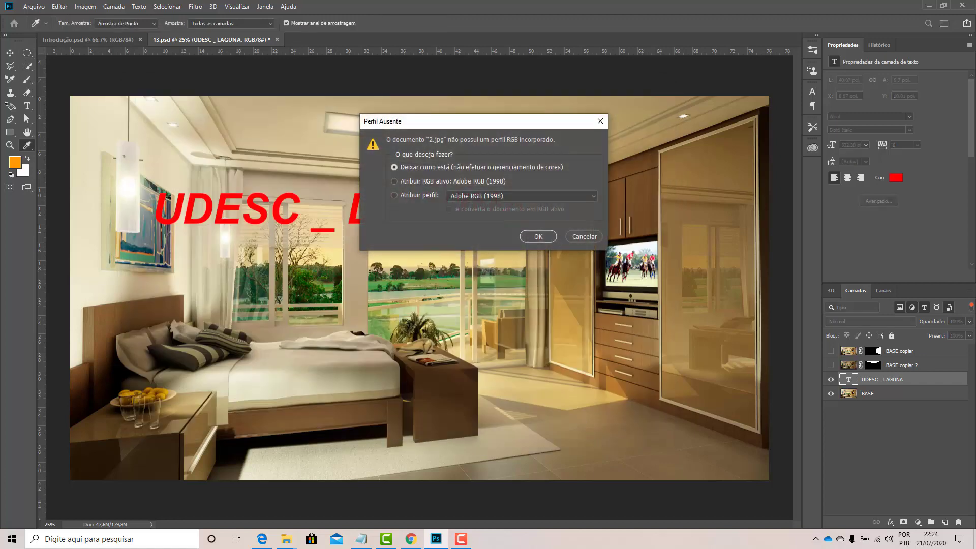
pyautogui.click(538, 237)
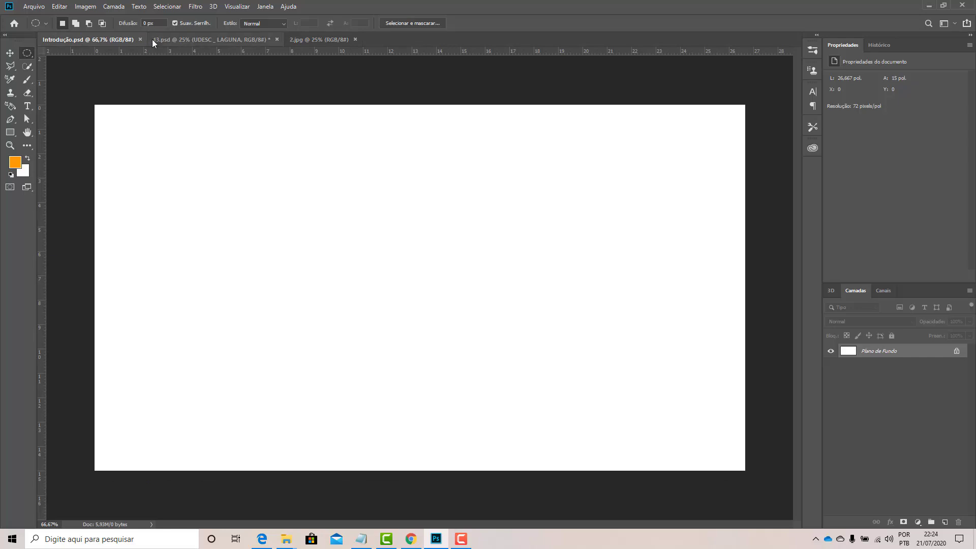
# Float the 2.jpg document, convert its background to a normal layer, and copy that layer into 13.psd with the Move tool
pyautogui.click(176, 38)
pyautogui.click(317, 38)
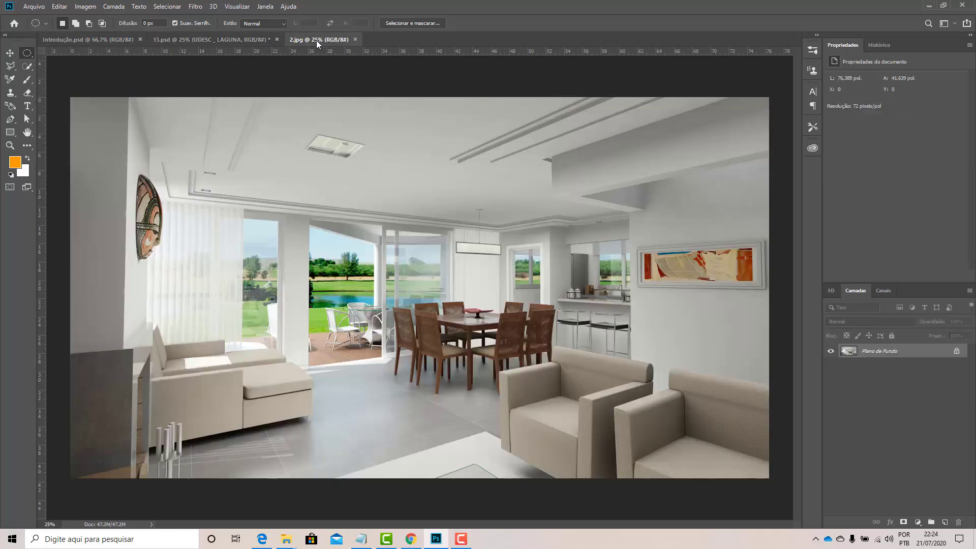
pyautogui.moveTo(317, 38); pyautogui.dragTo(376, 96)
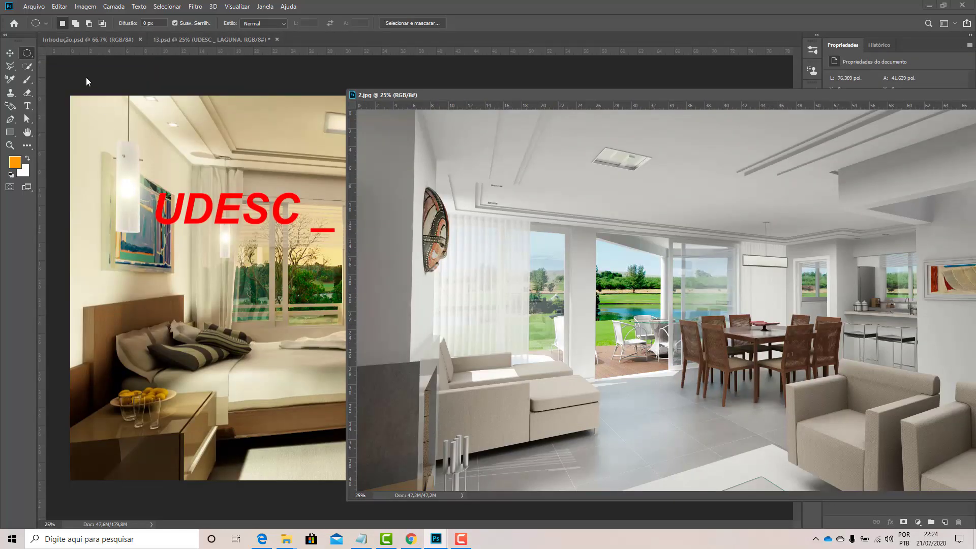
pyautogui.click(12, 53)
pyautogui.moveTo(514, 279); pyautogui.dragTo(455, 273)
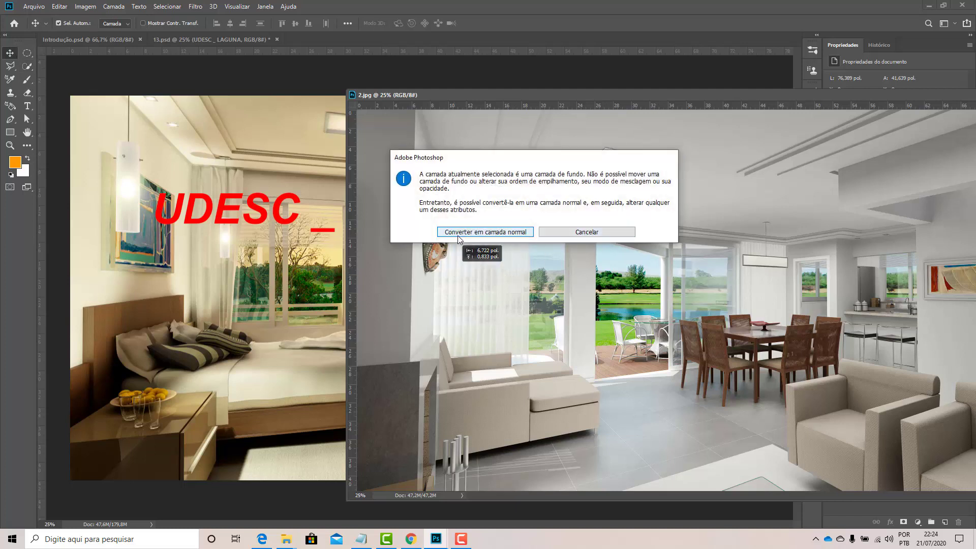
pyautogui.click(486, 231)
pyautogui.moveTo(661, 313); pyautogui.dragTo(300, 294)
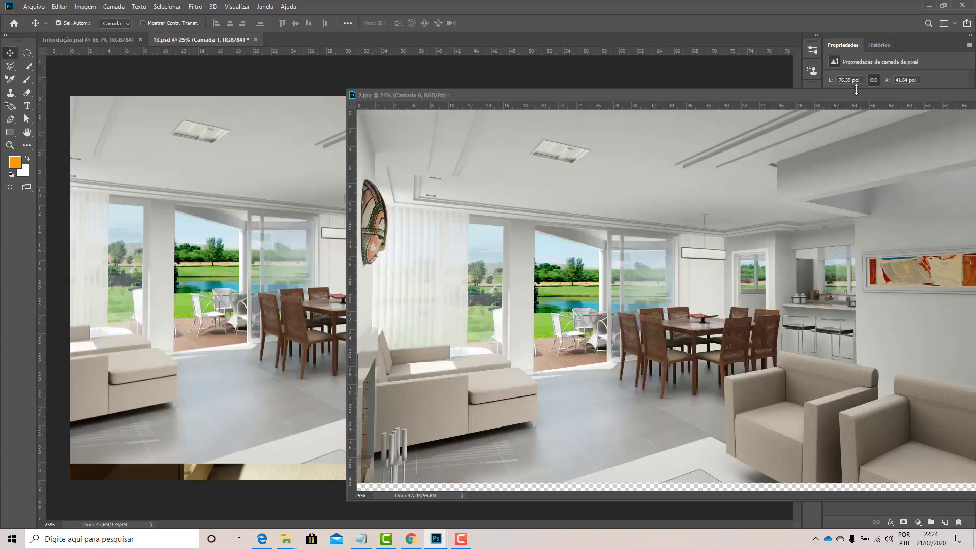
# Close 2.jpg without saving and move the living-room layer in 13.psd to about X 4.72 in, Y 1.26 in
pyautogui.moveTo(676, 93); pyautogui.dragTo(480, 94)
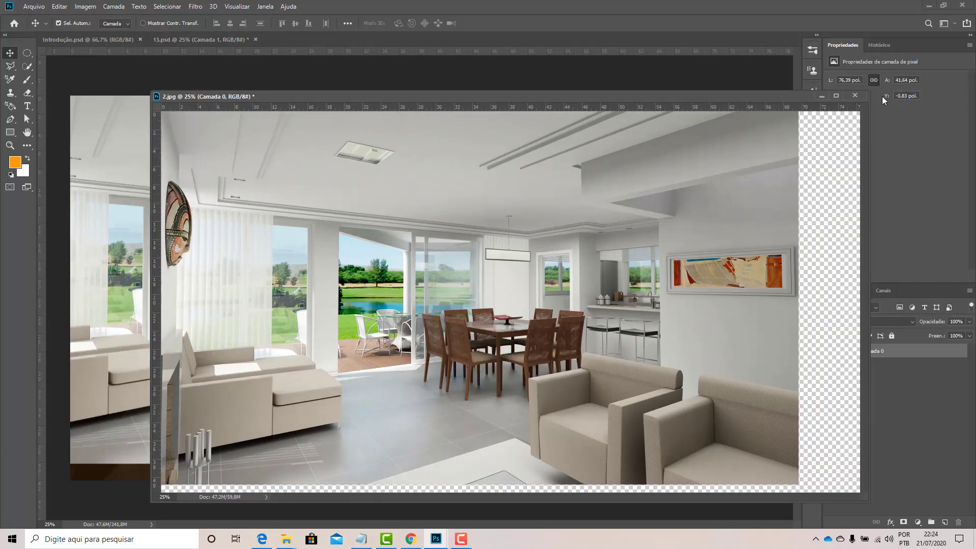
pyautogui.click(858, 95)
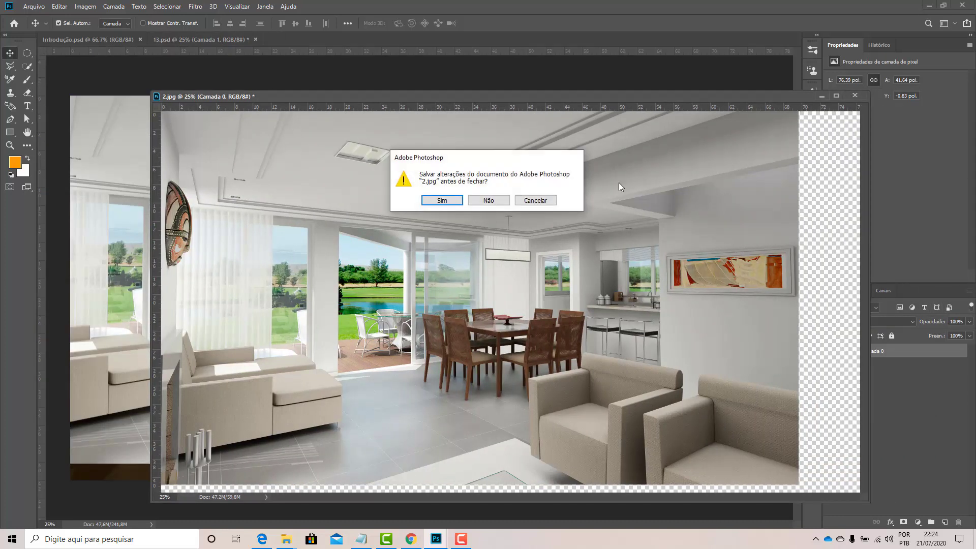
pyautogui.click(491, 198)
pyautogui.moveTo(197, 293); pyautogui.dragTo(369, 318)
# Try scaling the living-room pixel layer to about 92% with Free Transform and undo the scaling
pyautogui.hotkey('ctrl', 't')
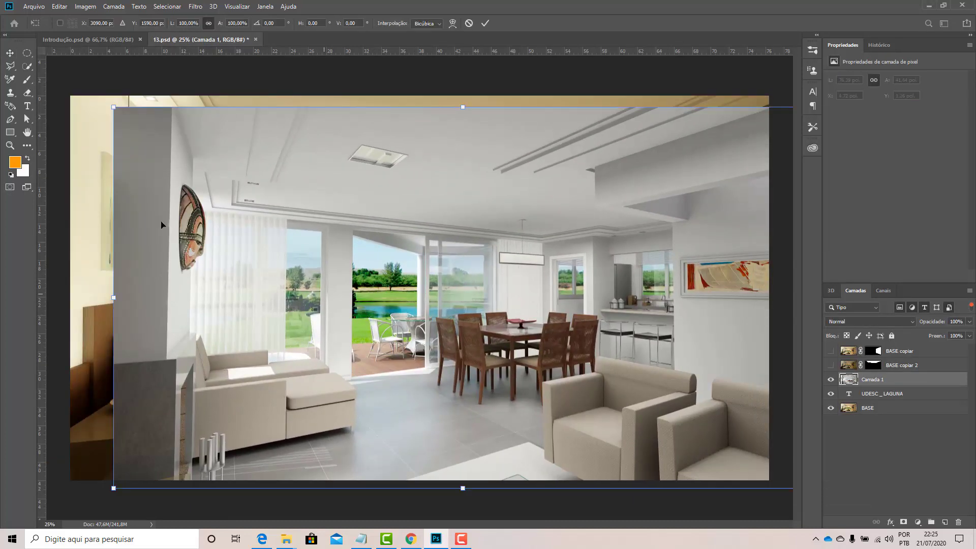
pyautogui.moveTo(118, 118); pyautogui.dragTo(131, 208)
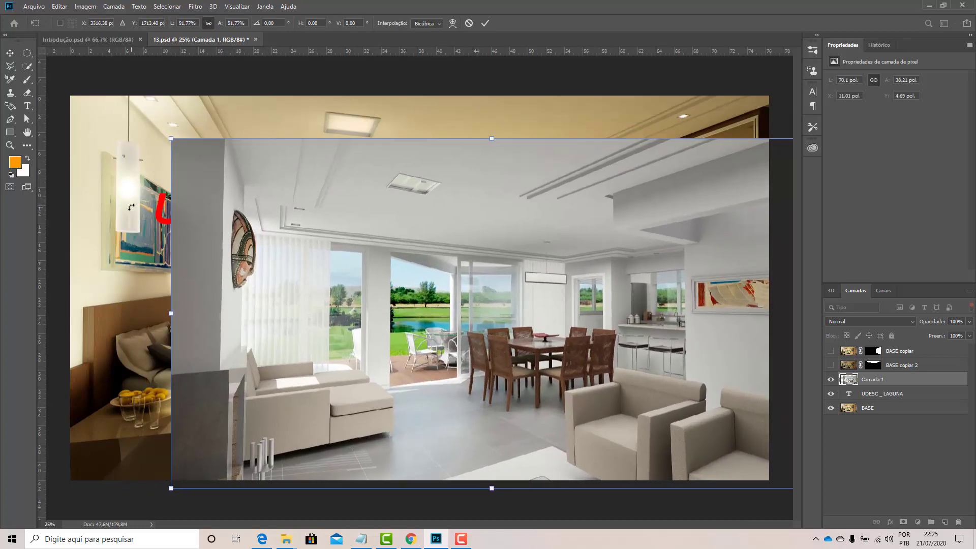
pyautogui.hotkey('ctrl', 'z')
pyautogui.hotkey('ctrl', 'z')
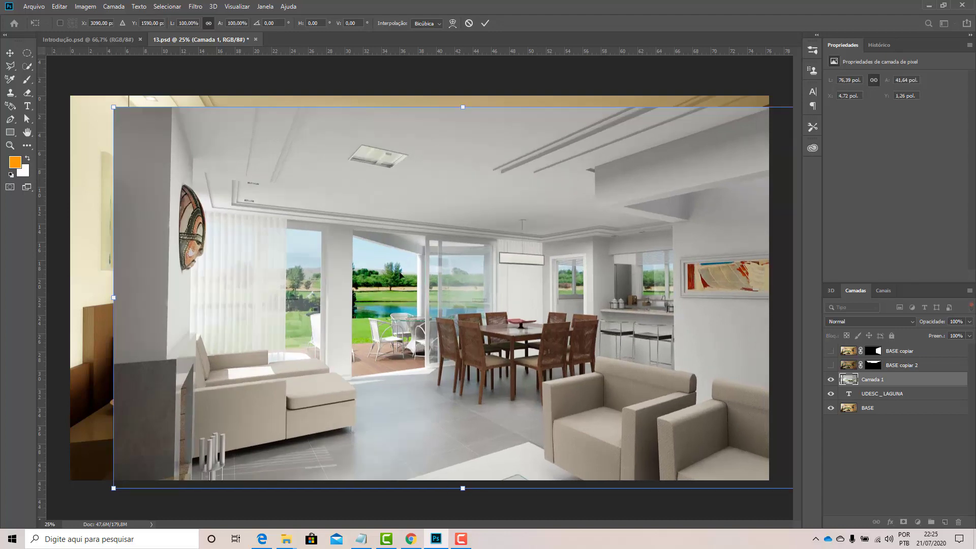
pyautogui.press('Return')
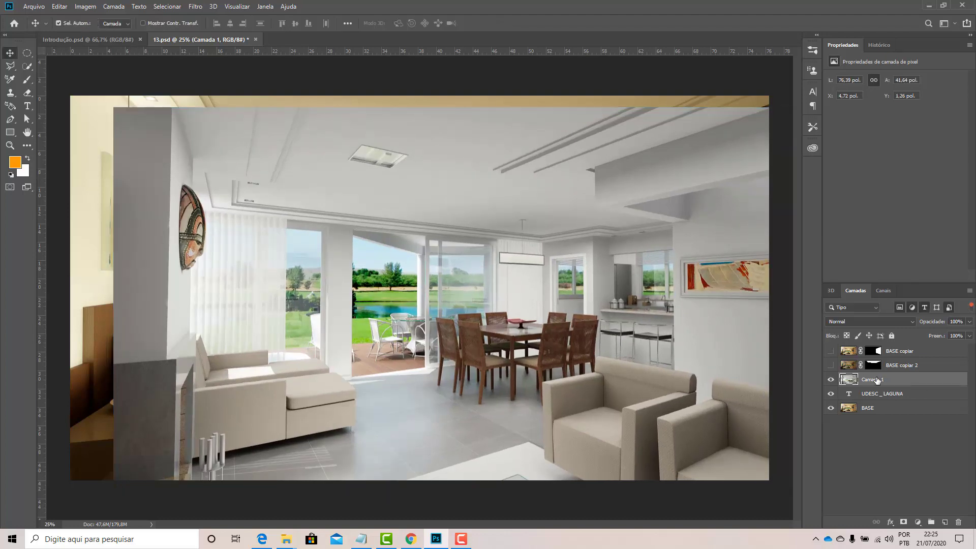
# Convert the living-room layer to a smart object and free-transform it to about 100% width and 85% height
pyautogui.rightClick(877, 379)
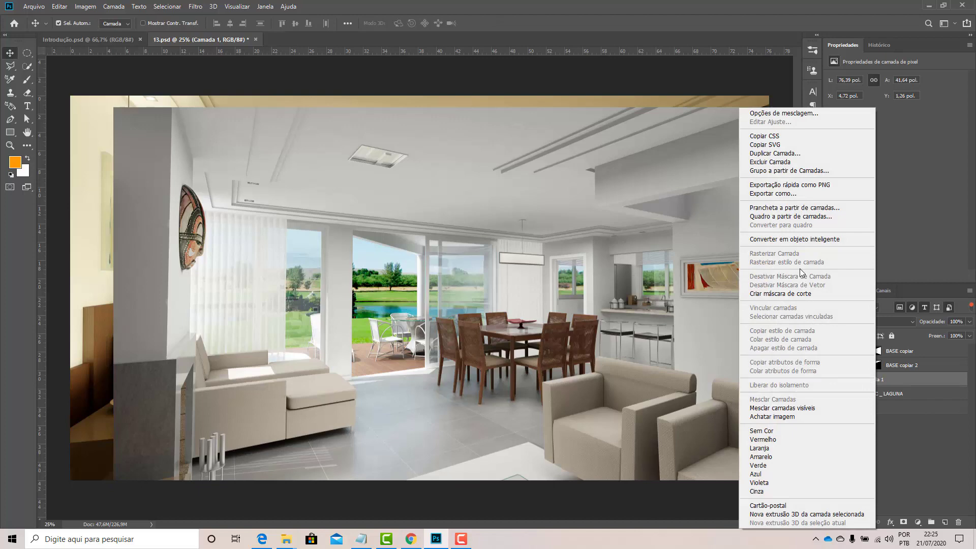
pyautogui.click(794, 239)
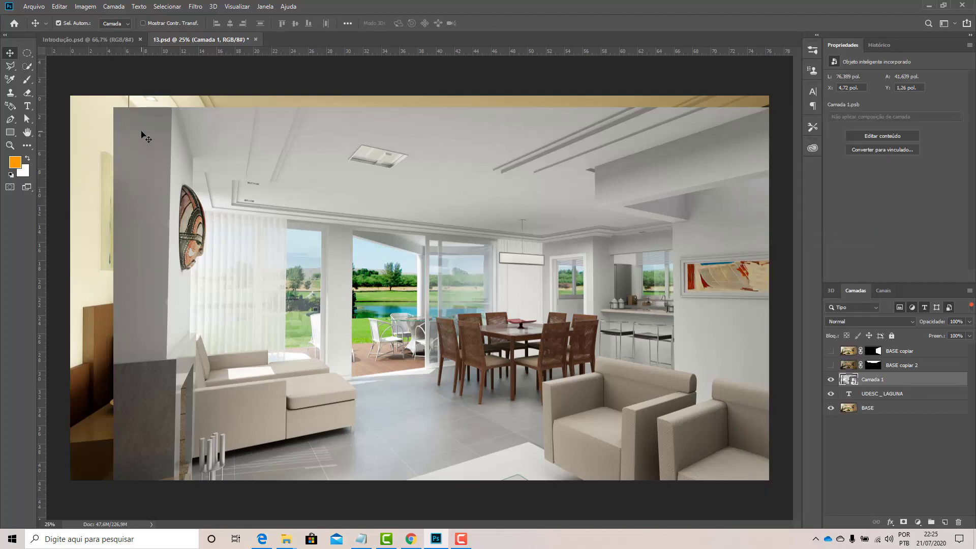
pyautogui.hotkey('ctrl', 't')
pyautogui.moveTo(113, 114); pyautogui.dragTo(187, 147)
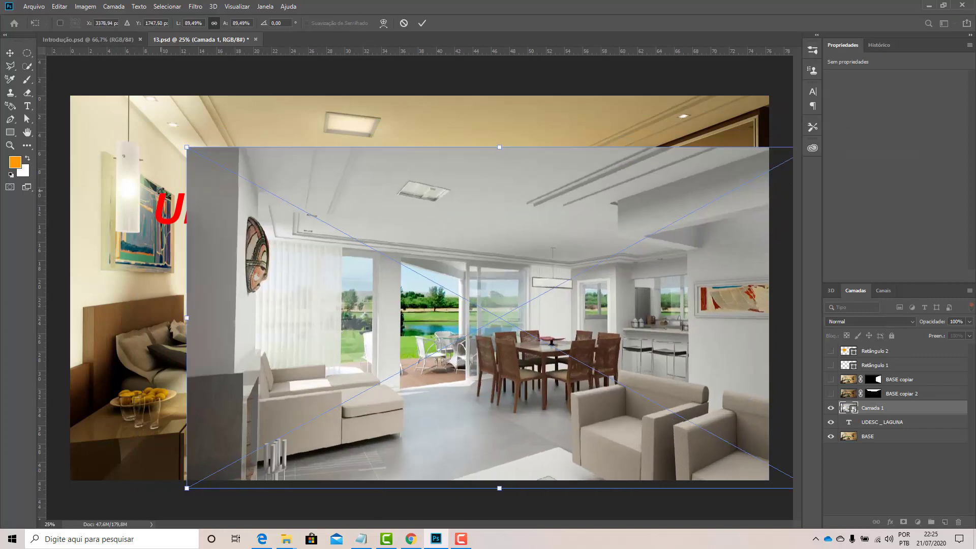
pyautogui.moveTo(500, 146)
pyautogui.mouseDown()
pyautogui.moveTo(498, 100)
pyautogui.moveTo(501, 307)
pyautogui.moveTo(500, 97)
pyautogui.moveTo(500, 156)
pyautogui.mouseUp()
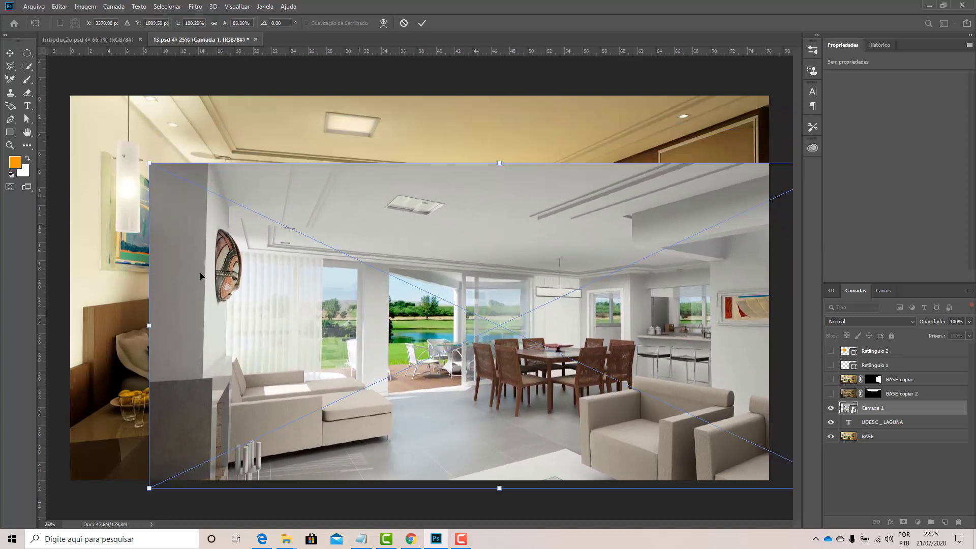
pyautogui.moveTo(151, 324); pyautogui.dragTo(224, 352)
pyautogui.click(878, 45)
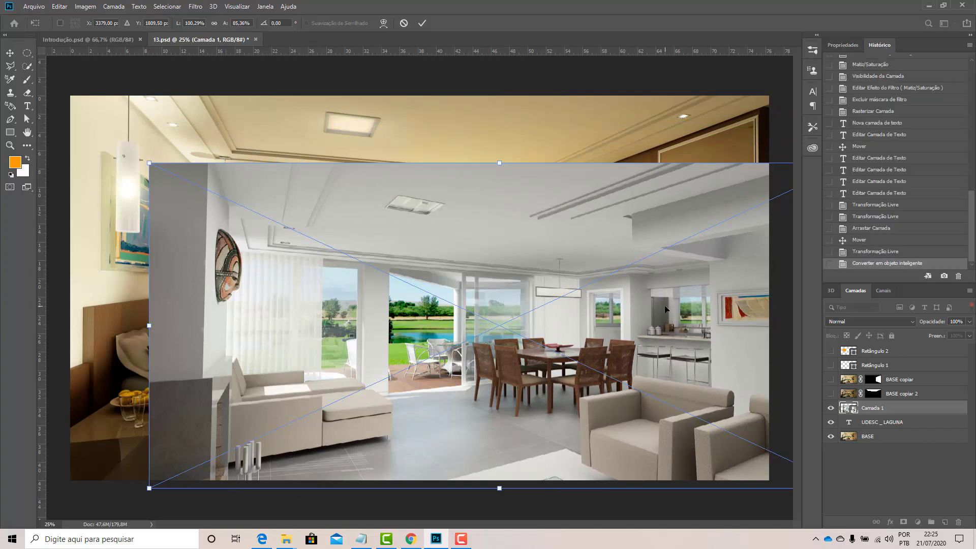
pyautogui.press('Return')
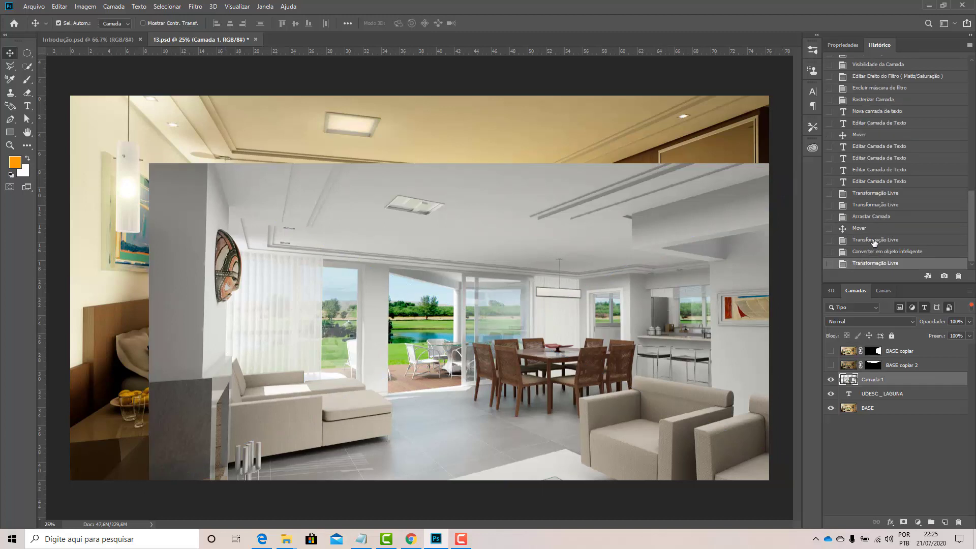
# Compare the living-room layer before its smart object conversion and after its last transform using the document history
pyautogui.click(874, 241)
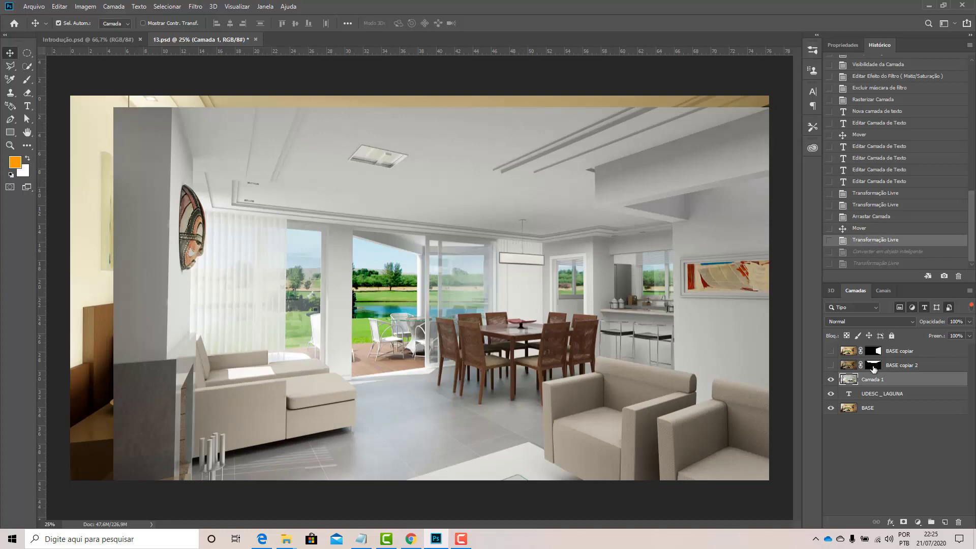
pyautogui.rightClick(866, 395)
pyautogui.click(889, 385)
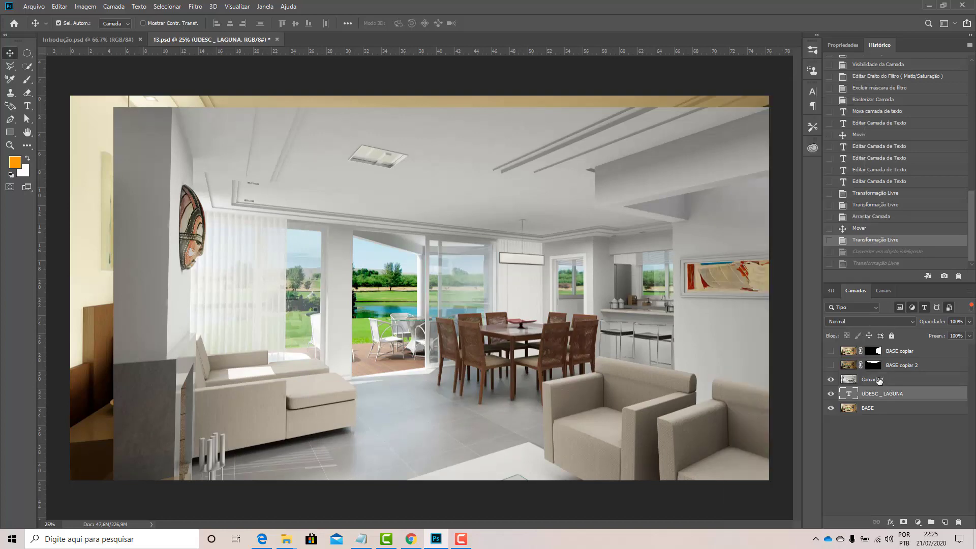
pyautogui.click(879, 380)
pyautogui.click(877, 263)
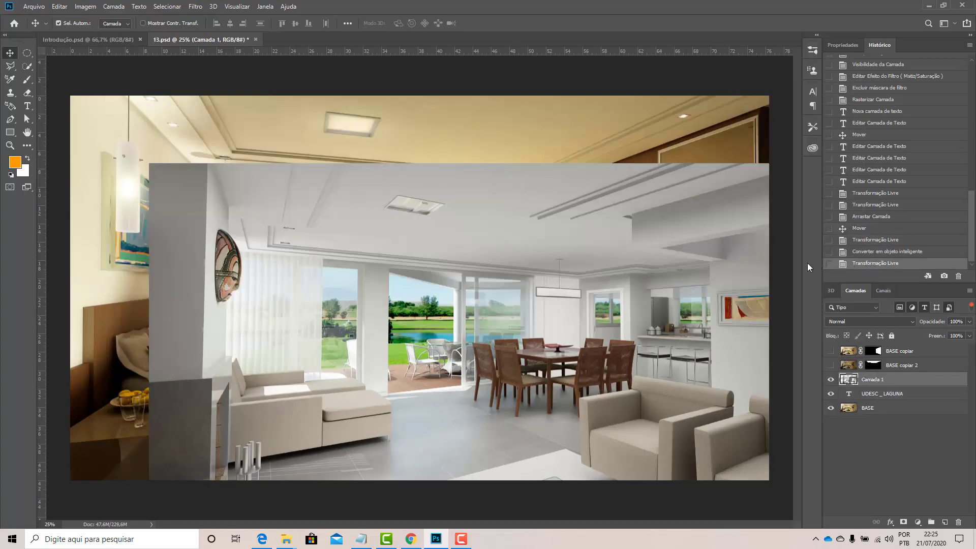
# Move the living-room smart object up toward the canvas's upper-left corner, try skewing it vertically with Free Transform, and undo the skew
pyautogui.moveTo(327, 268); pyautogui.dragTo(249, 215)
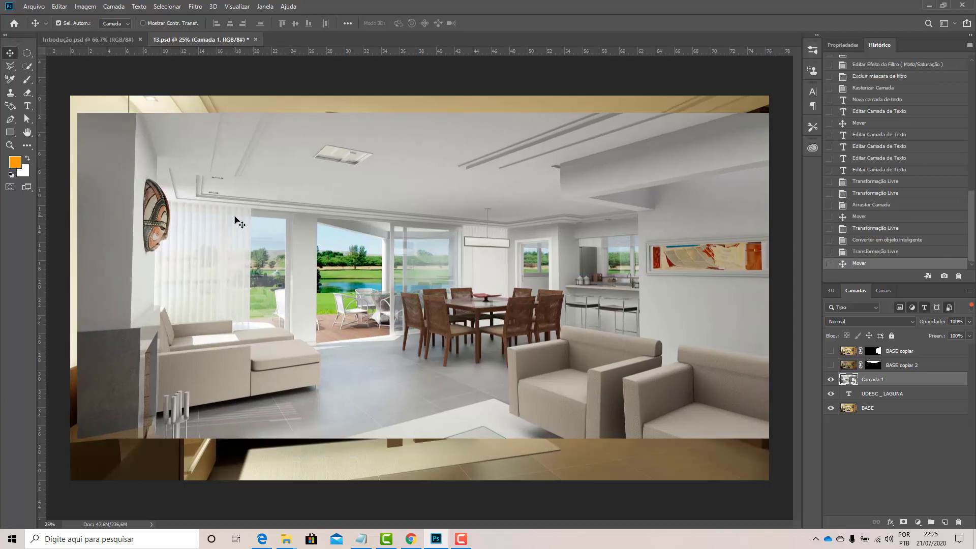
pyautogui.hotkey('ctrl', 't')
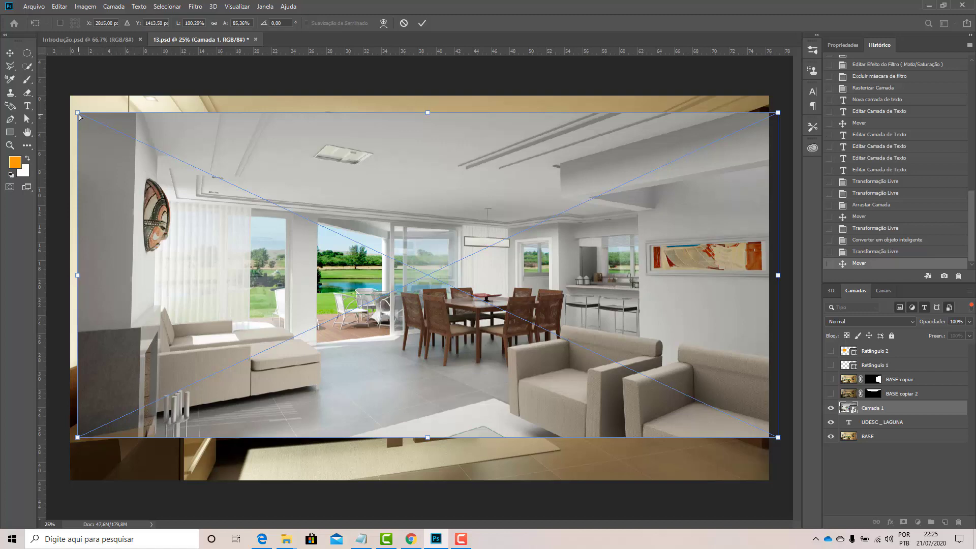
pyautogui.moveTo(85, 121); pyautogui.dragTo(287, 345)
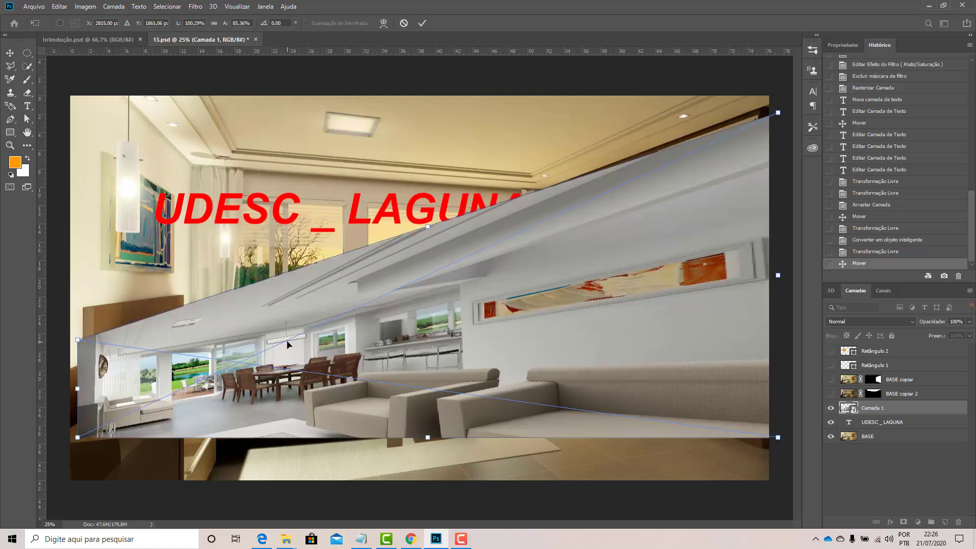
pyautogui.hotkey('ctrl', 'z')
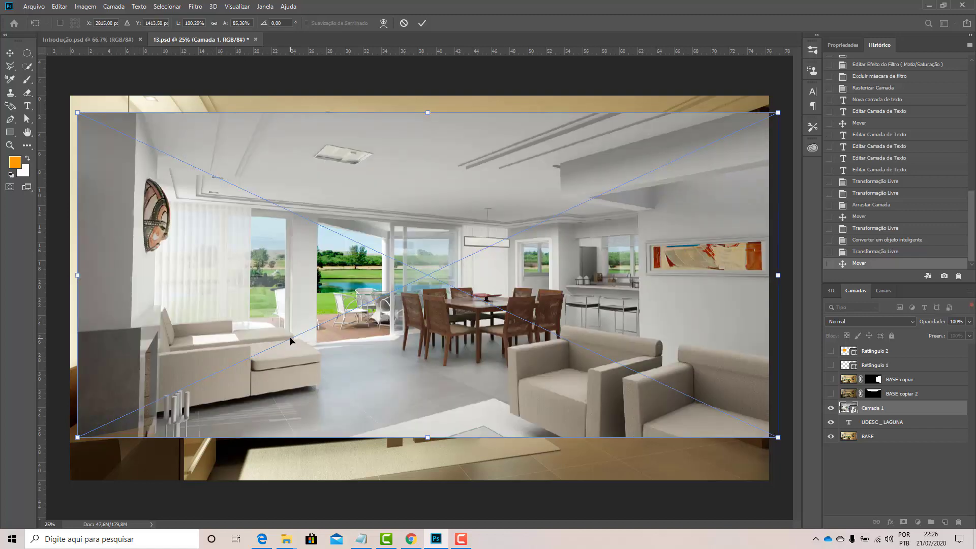
# Leave the transform and revert the document to the history state before the smart object conversion
pyautogui.click(872, 264)
pyautogui.click(872, 239)
pyautogui.click(869, 221)
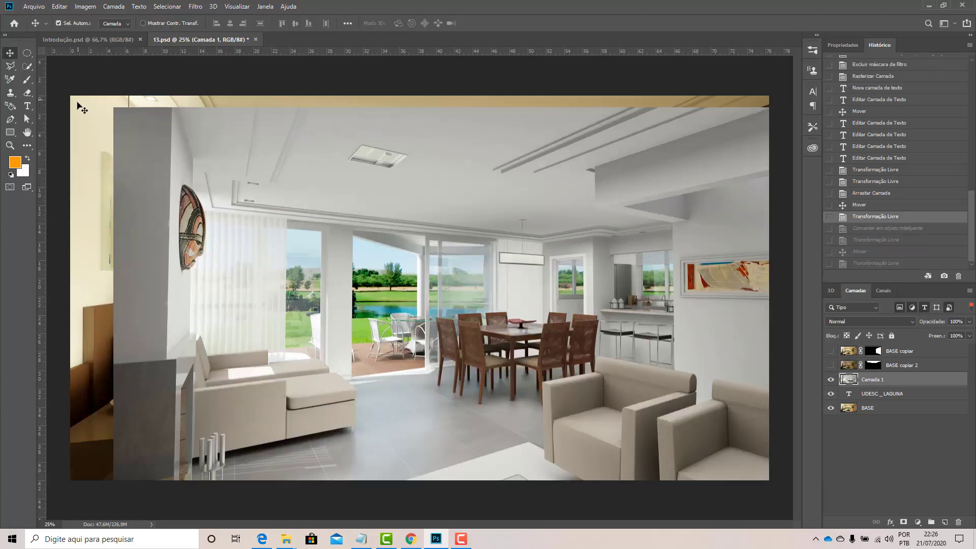
# Try scaling the living-room pixel layer to about 51% and skewing it vertically by about -20.6°, undoing each change
pyautogui.hotkey('ctrl', 't')
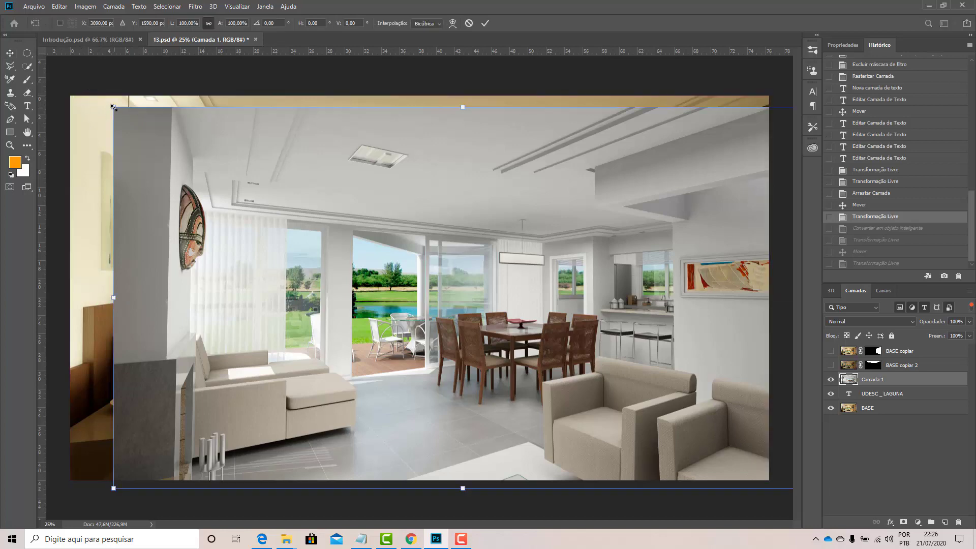
pyautogui.moveTo(113, 108); pyautogui.dragTo(413, 379)
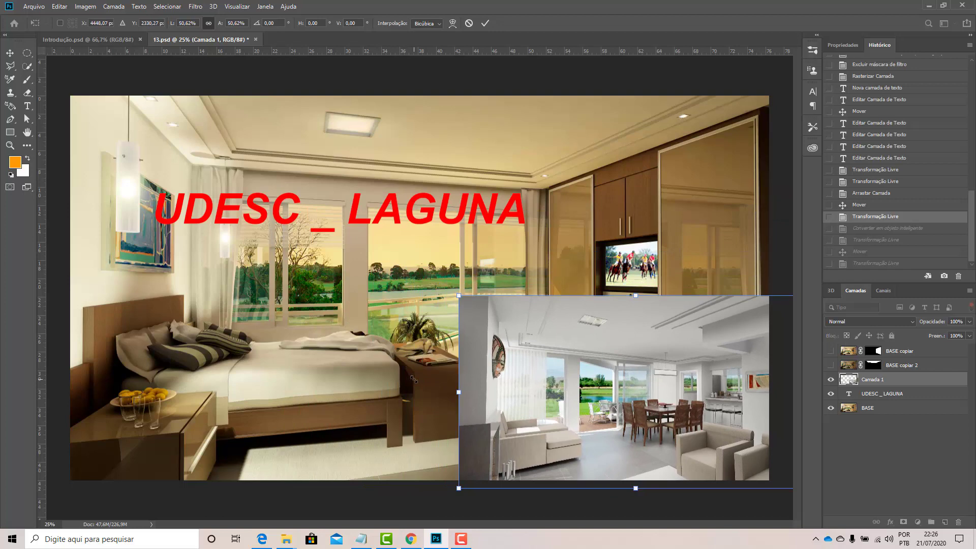
pyautogui.hotkey('ctrl', 'z')
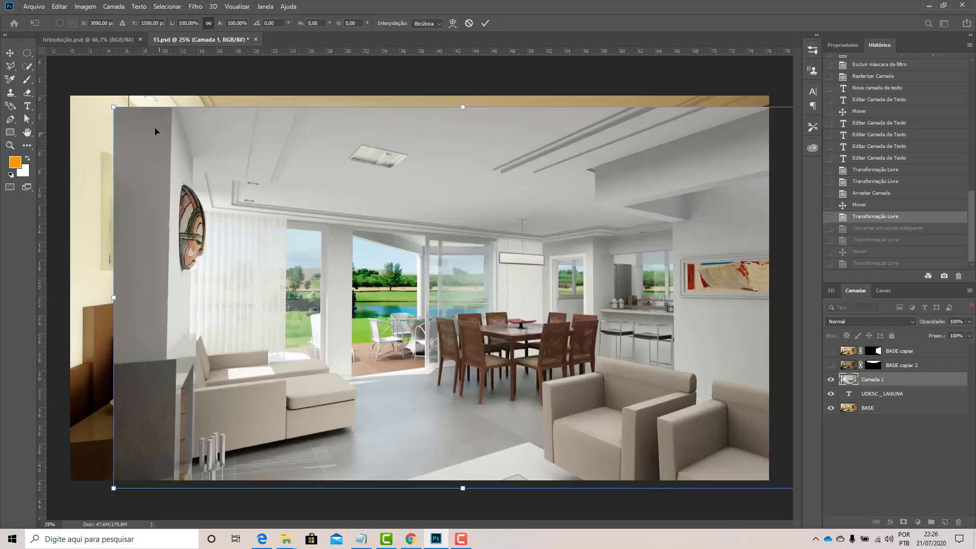
pyautogui.moveTo(117, 112); pyautogui.dragTo(374, 373)
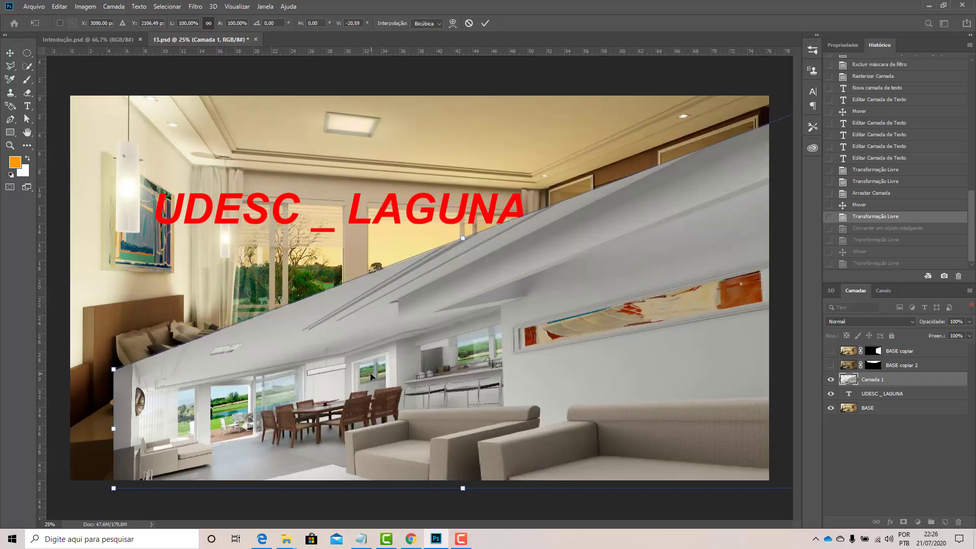
pyautogui.hotkey('ctrl', 'z')
# Try squashing the living-room pixel layer to about 37% height and 93% width, and undo the whole transform
pyautogui.moveTo(462, 108); pyautogui.dragTo(462, 345)
pyautogui.moveTo(121, 419); pyautogui.dragTo(167, 465)
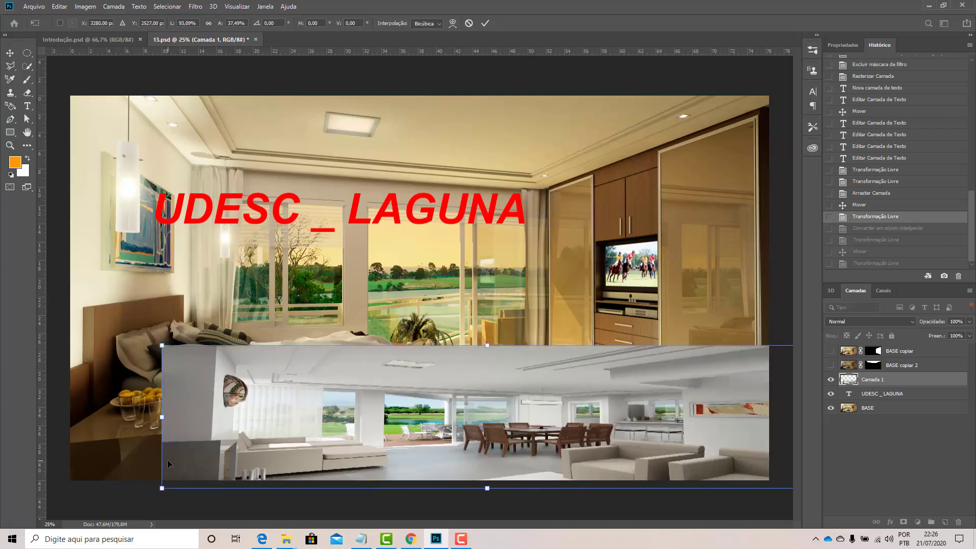
pyautogui.hotkey('ctrl', 'z')
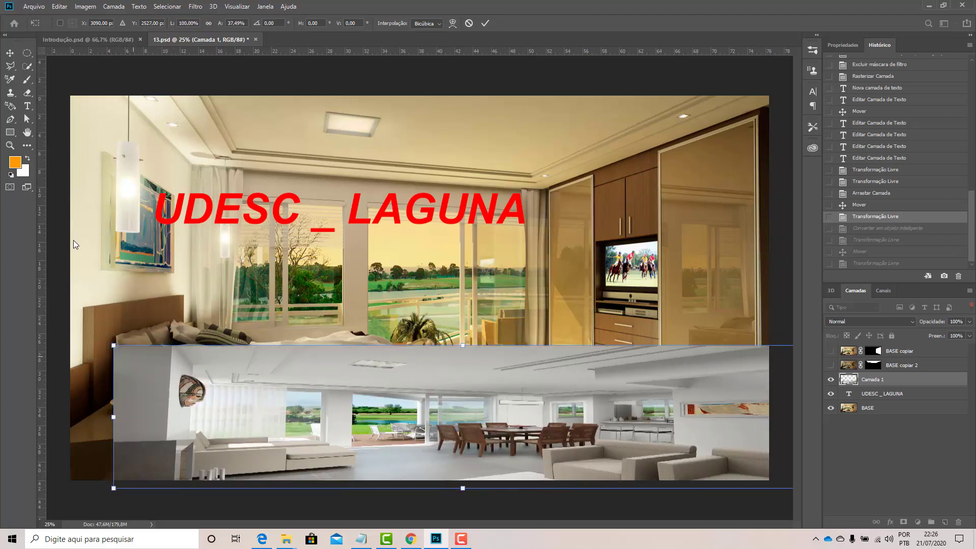
pyautogui.press('Return')
pyautogui.hotkey('ctrl', 'z')
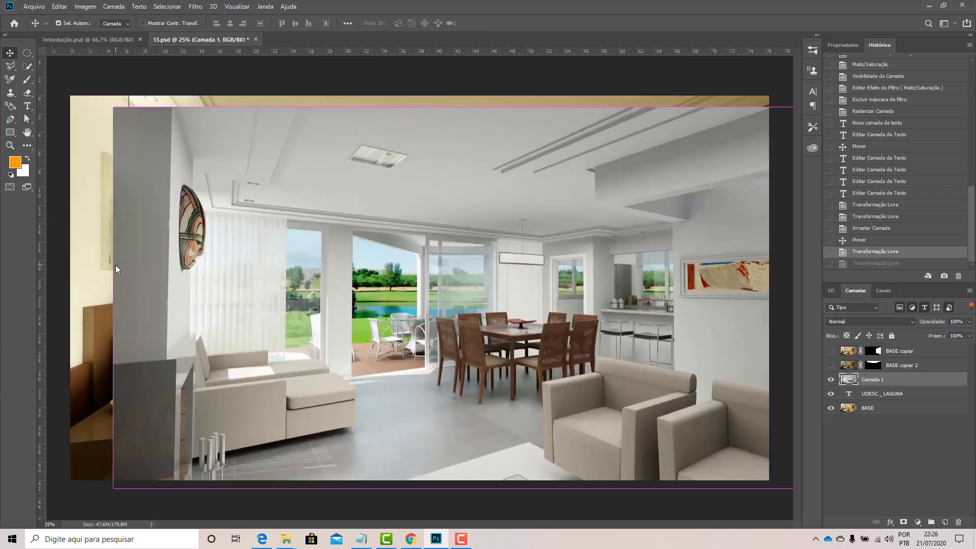
# Move the living-room layer down and to the right, and place the UDESC _ LAGUNA text layer above it
pyautogui.moveTo(315, 249); pyautogui.dragTo(397, 305)
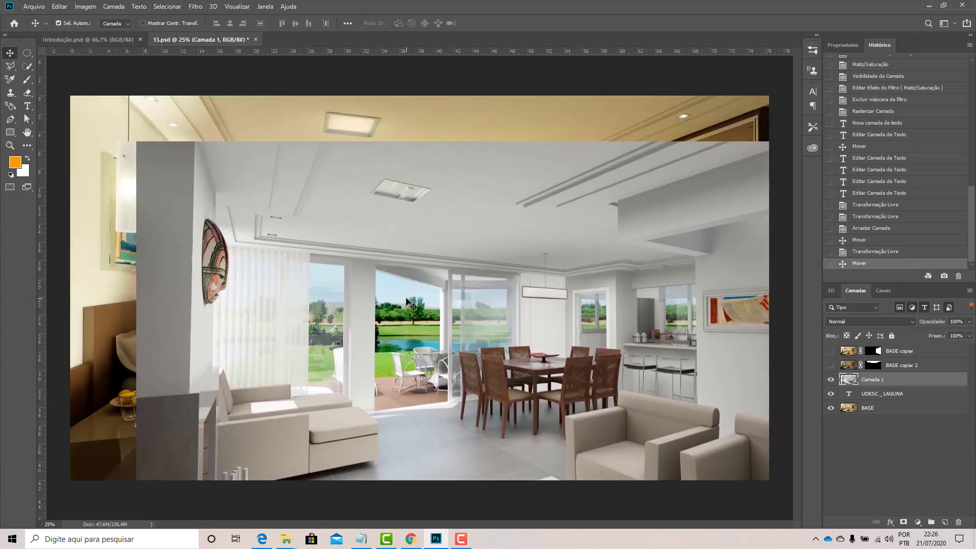
pyautogui.click(885, 394)
pyautogui.moveTo(885, 390); pyautogui.dragTo(884, 378)
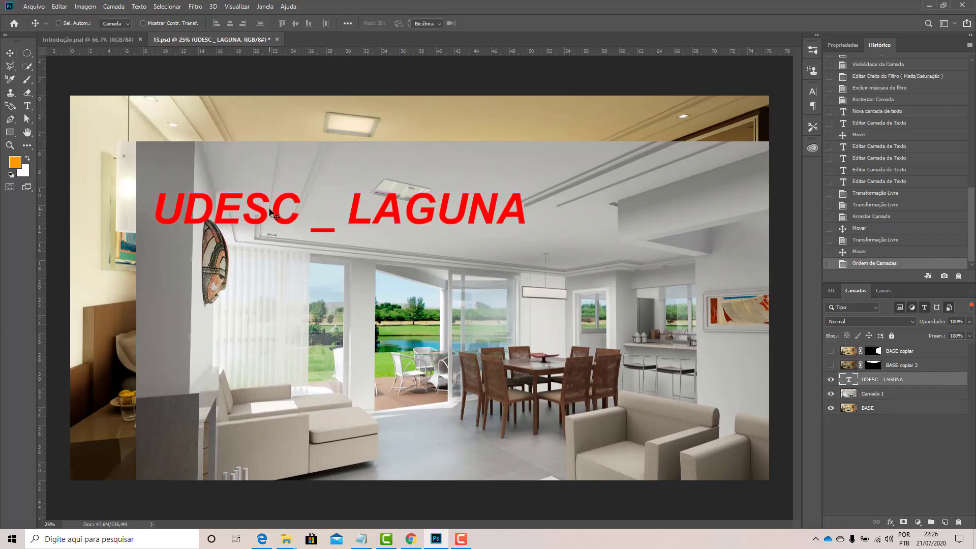
# Scale the UDESC _ LAGUNA text to about 42% with Free Transform, trying and undoing a horizontal skew before committing
pyautogui.hotkey('ctrl', 't')
pyautogui.moveTo(152, 214); pyautogui.dragTo(300, 220)
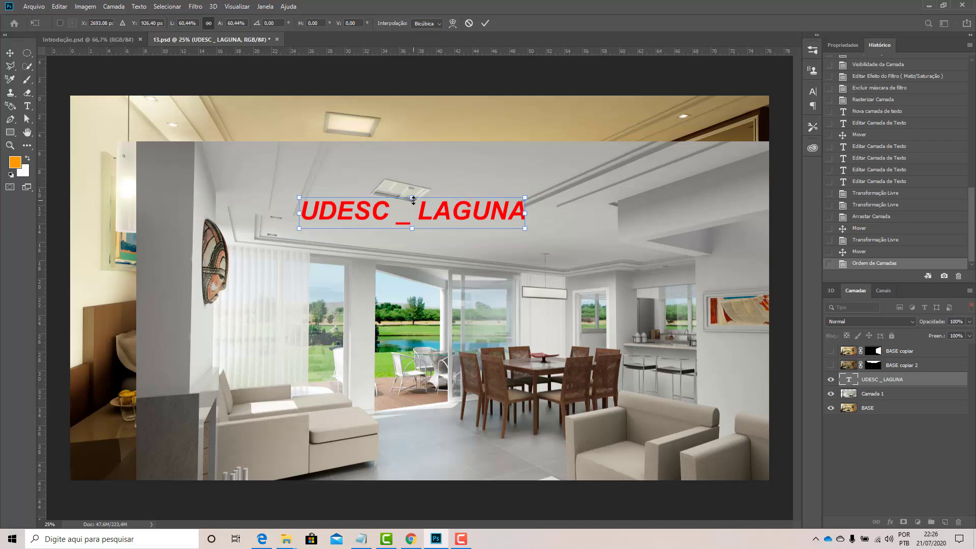
pyautogui.moveTo(413, 200); pyautogui.dragTo(413, 216)
pyautogui.moveTo(608, 258); pyautogui.dragTo(608, 258)
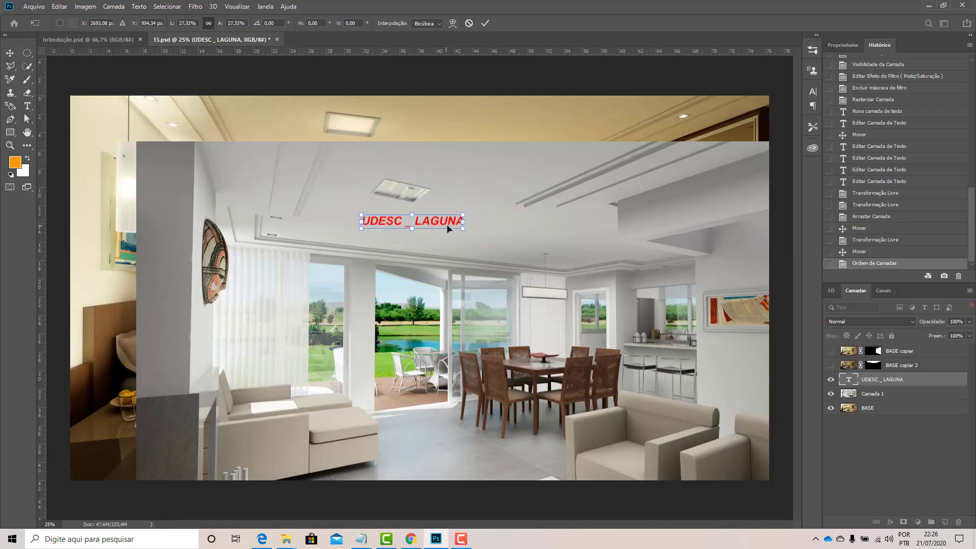
pyautogui.moveTo(461, 224); pyautogui.dragTo(515, 270)
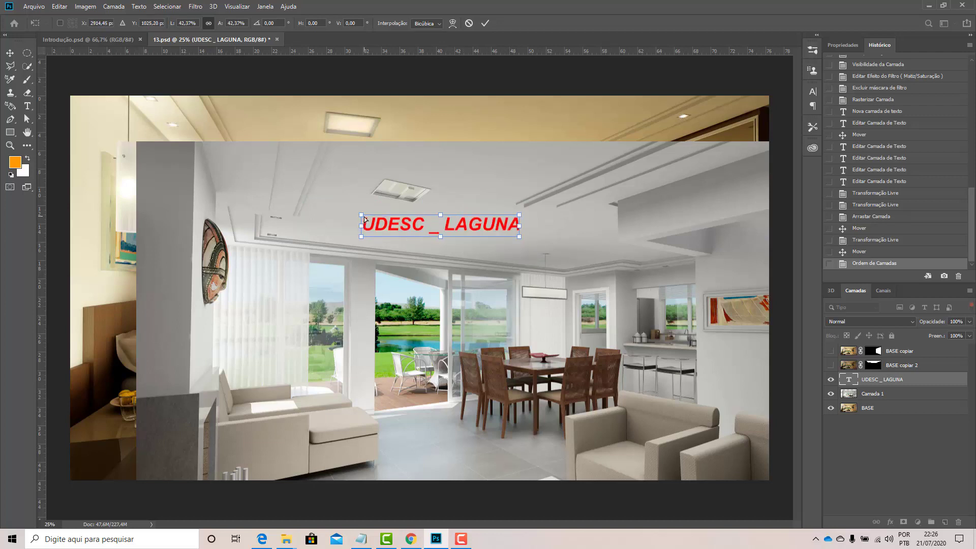
pyautogui.moveTo(363, 219); pyautogui.dragTo(385, 228)
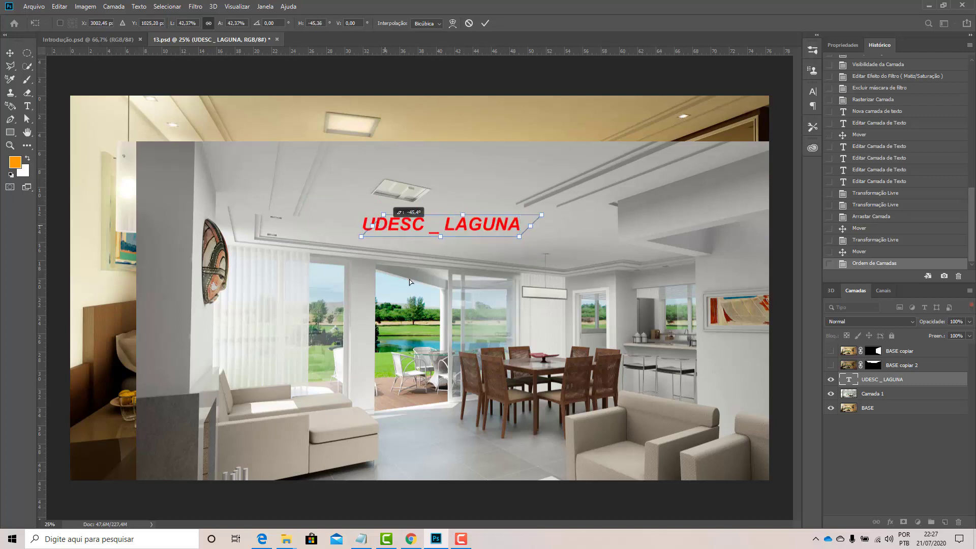
pyautogui.moveTo(409, 279); pyautogui.dragTo(410, 279)
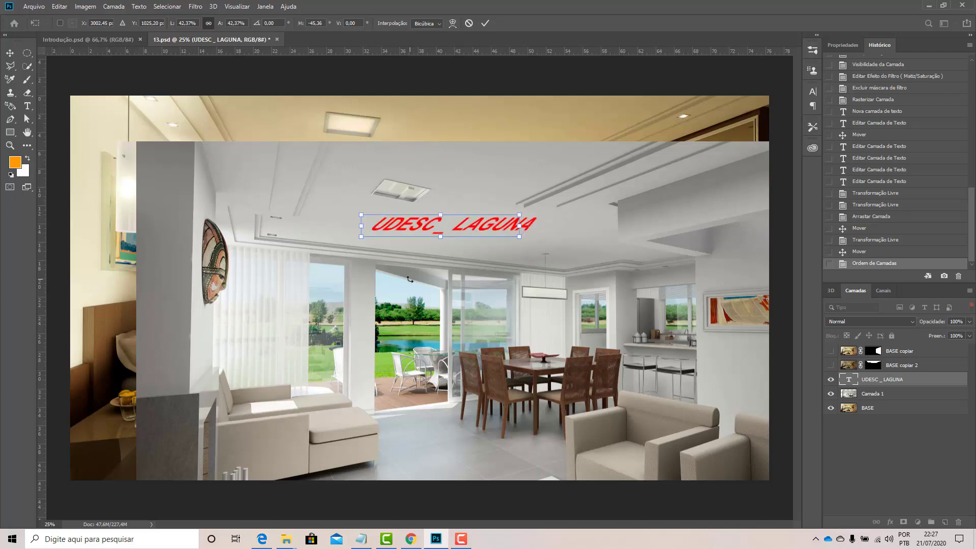
pyautogui.hotkey('ctrl', 'z')
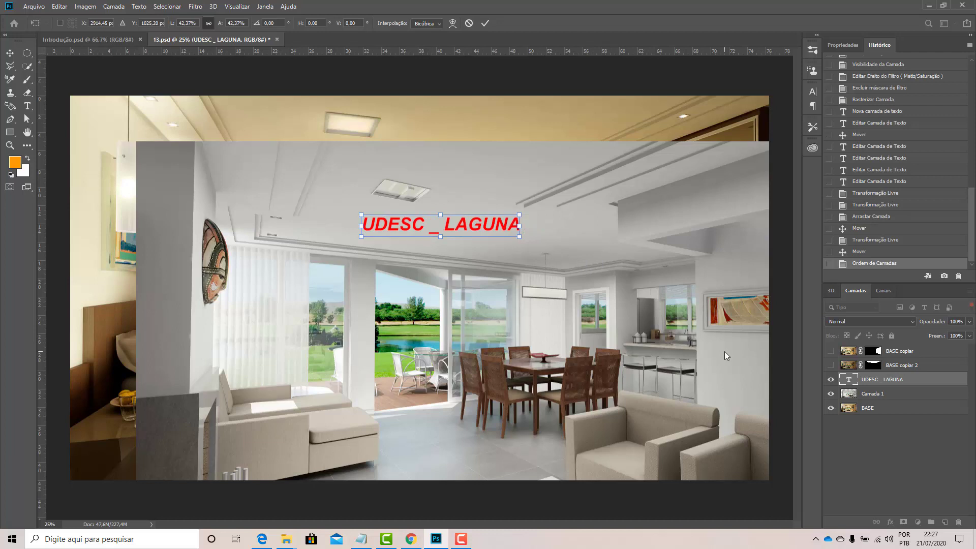
pyautogui.press('Return')
# Reorder the layers so the living room sits above the text, and reposition it at about X 3140 px, Y 1914 px
pyautogui.moveTo(886, 380); pyautogui.dragTo(886, 395)
pyautogui.moveTo(478, 293); pyautogui.dragTo(433, 278)
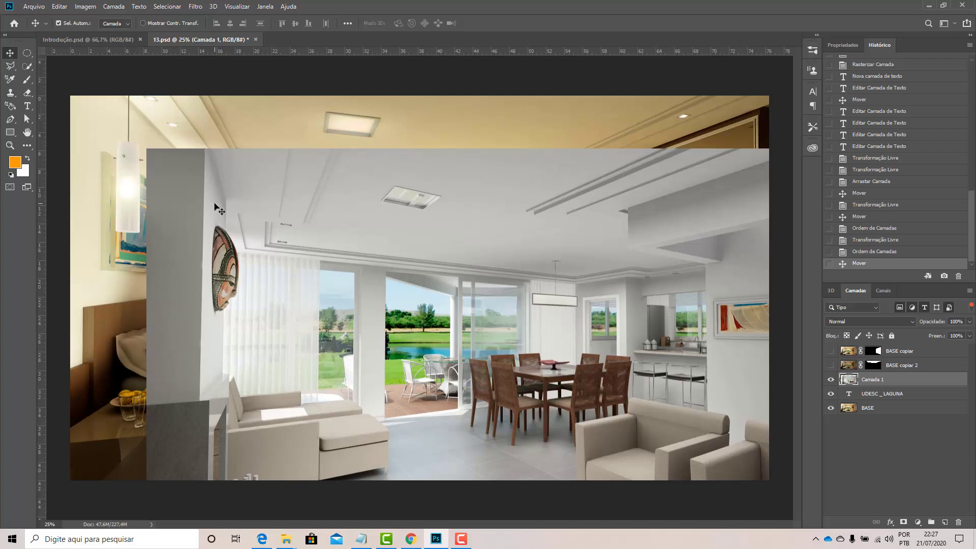
pyautogui.hotkey('ctrl', 't')
pyautogui.moveTo(360, 254); pyautogui.dragTo(334, 253)
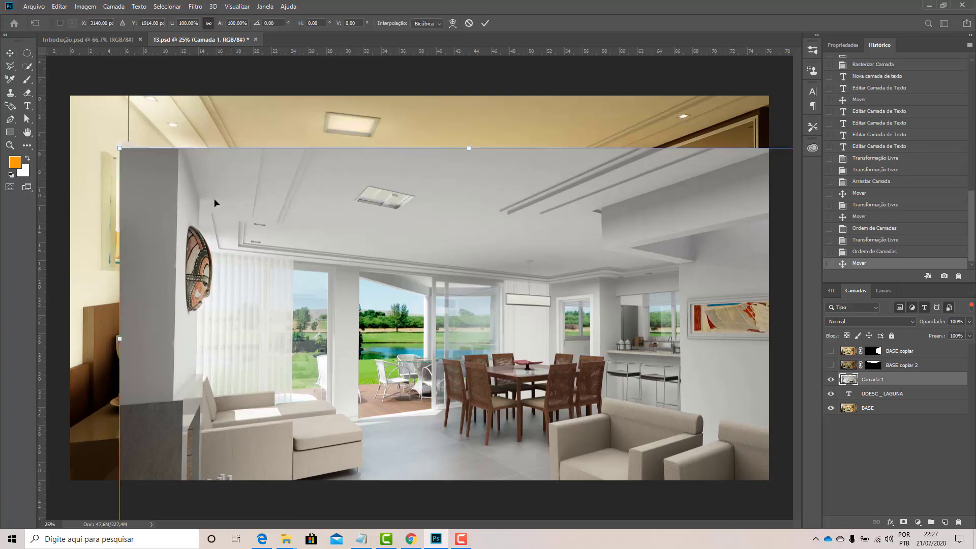
# Free-transform the living-room layer to about 68% width and 61% height, placing it near the middle of the canvas
pyautogui.moveTo(118, 151); pyautogui.dragTo(213, 234)
pyautogui.moveTo(420, 333); pyautogui.dragTo(288, 216)
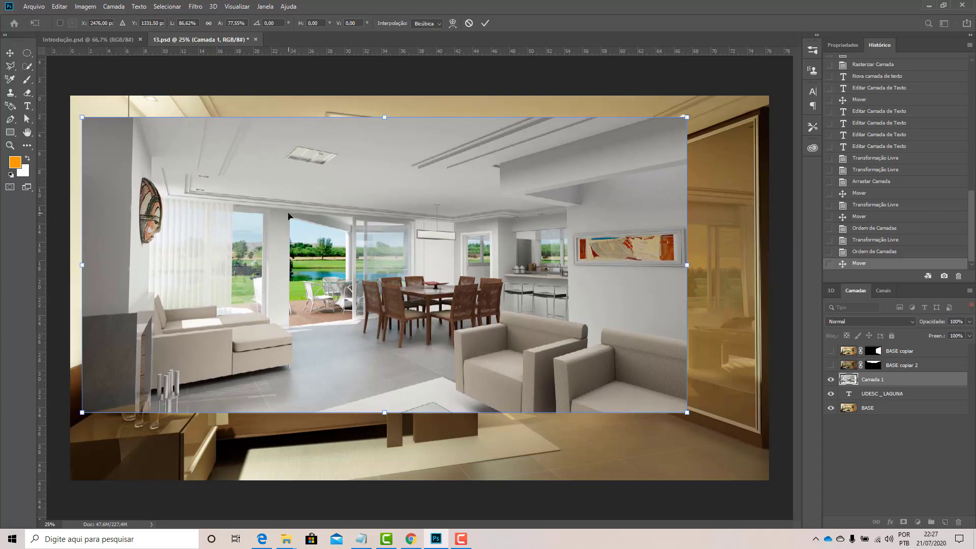
pyautogui.hotkey('ctrl', 'z')
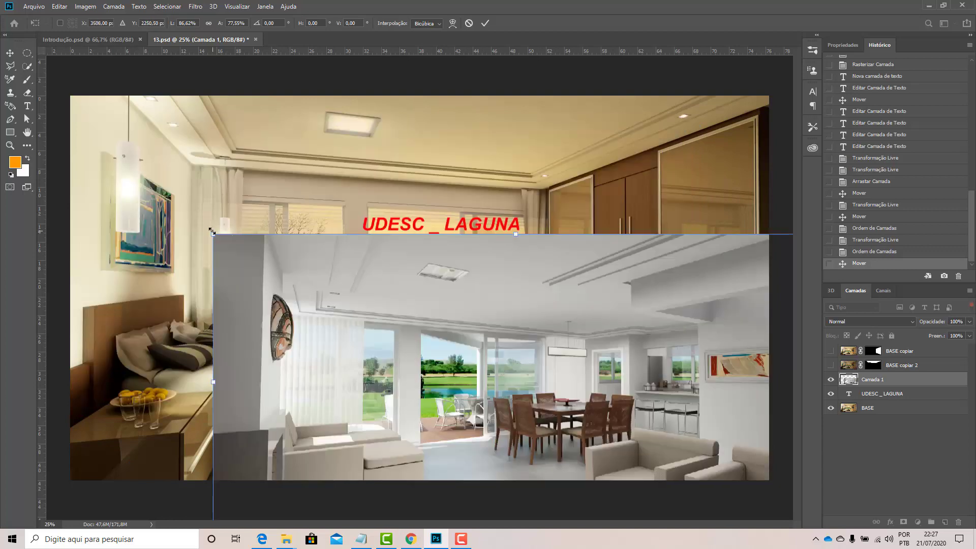
pyautogui.moveTo(212, 231); pyautogui.dragTo(404, 330)
pyautogui.moveTo(522, 401); pyautogui.dragTo(320, 244)
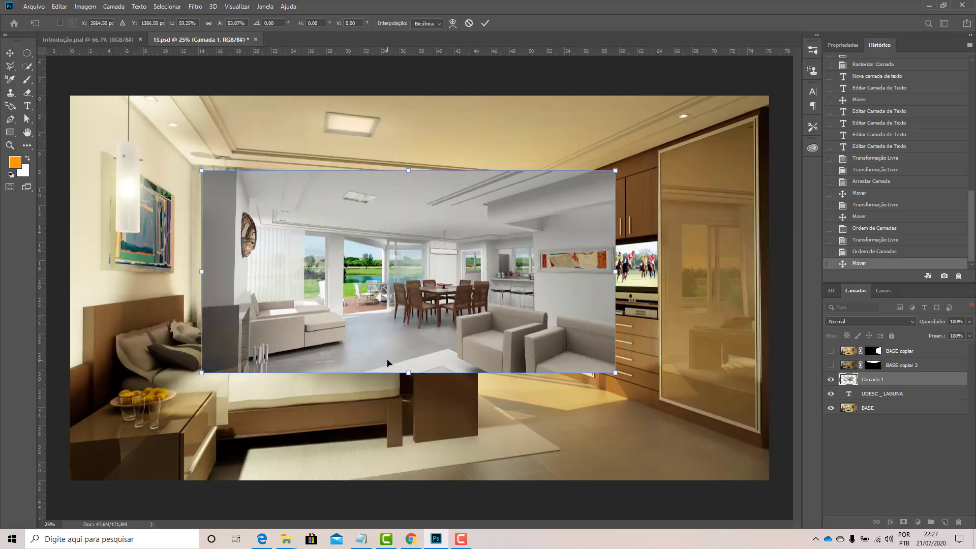
pyautogui.moveTo(410, 377); pyautogui.dragTo(411, 406)
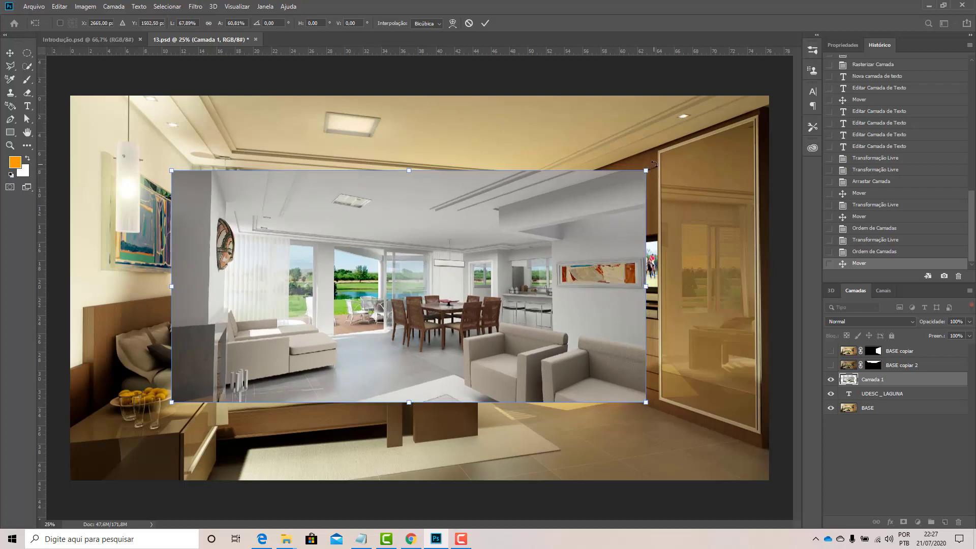
# Try rotating the living-room layer freehand twice, undoing each rotation
pyautogui.moveTo(654, 163); pyautogui.dragTo(299, 419)
pyautogui.hotkey('ctrl', 'z')
pyautogui.moveTo(654, 165); pyautogui.dragTo(313, 411)
pyautogui.hotkey('ctrl', 'z')
# Rotate the living-room layer to 90° and 180°, and reset its rotation angle to 0°
pyautogui.click(277, 23)
pyautogui.write('90')
pyautogui.press('Return')
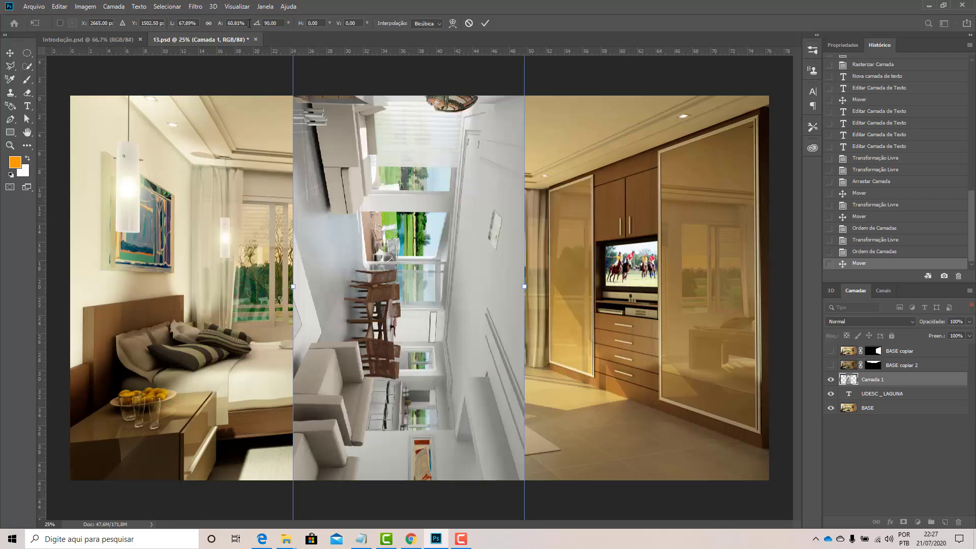
pyautogui.click(259, 24)
pyautogui.write('180')
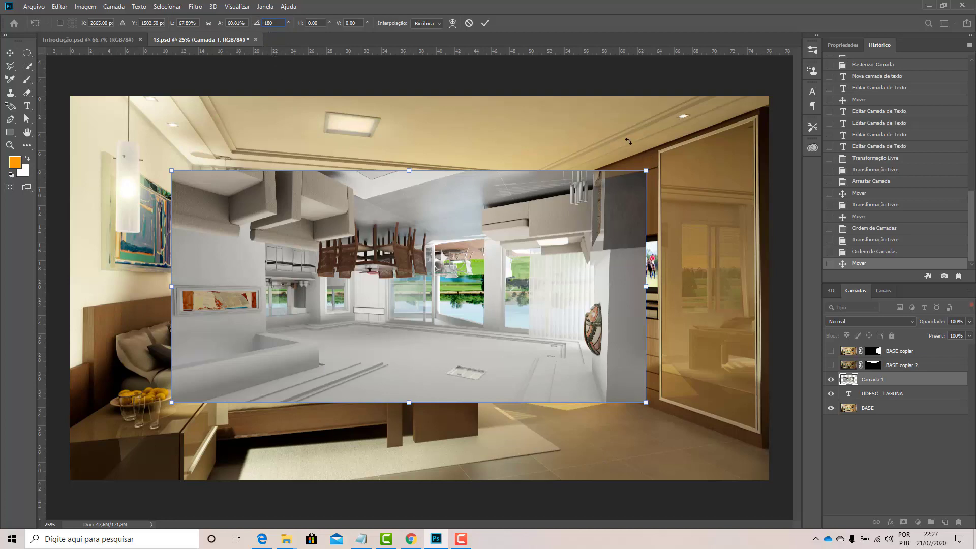
pyautogui.moveTo(653, 162); pyautogui.dragTo(240, 353)
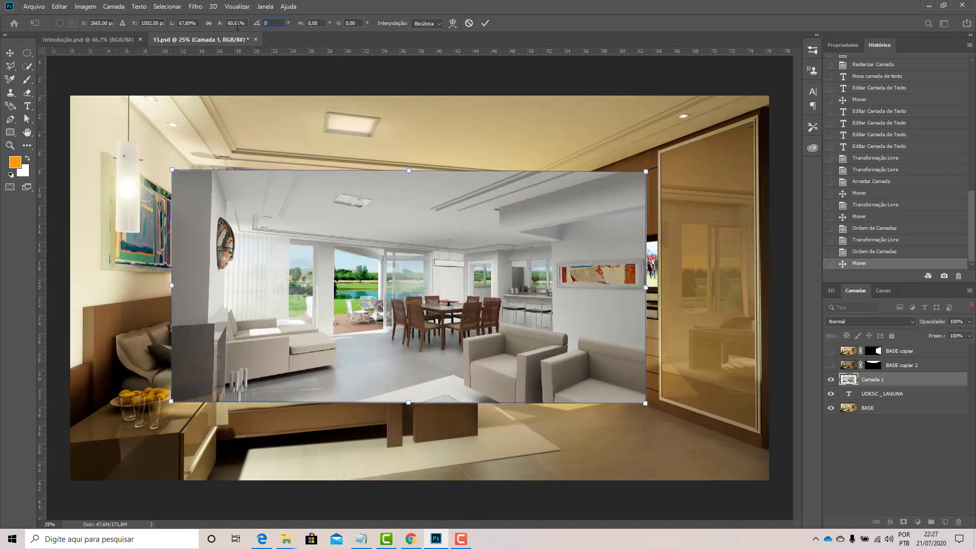
pyautogui.press('Return')
# Move the living-room layer to about X 2487 px, Y 1252 px and apply the transformation
pyautogui.moveTo(350, 253); pyautogui.dragTo(301, 243)
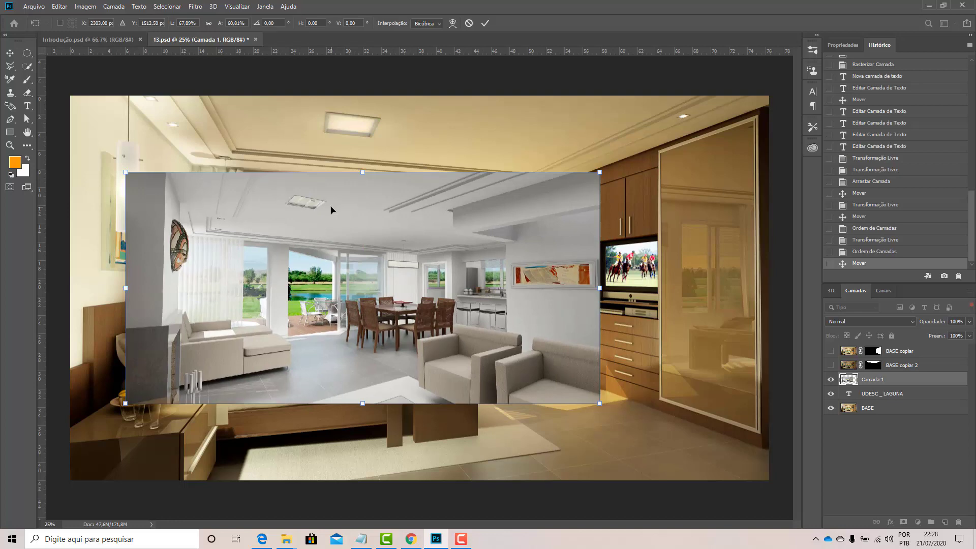
pyautogui.moveTo(346, 245); pyautogui.dragTo(370, 212)
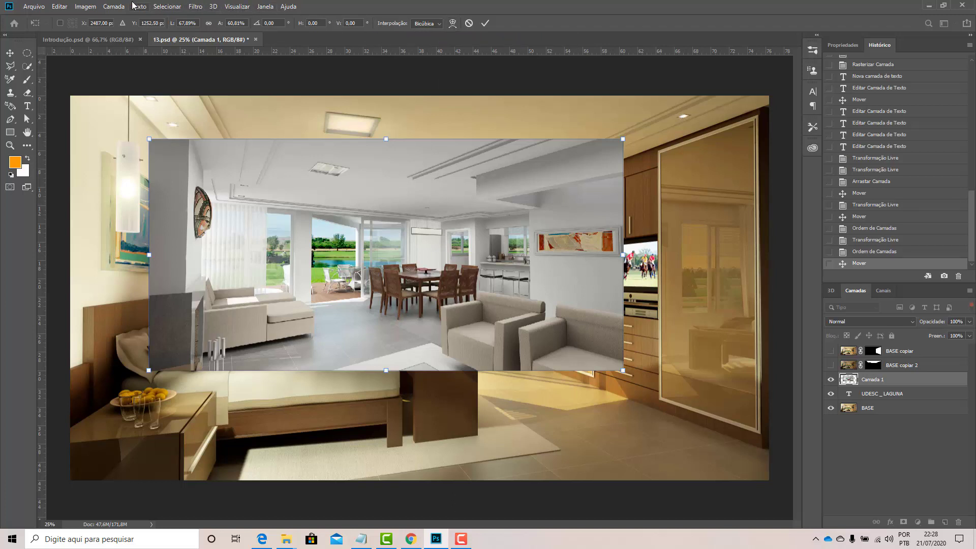
pyautogui.click(92, 6)
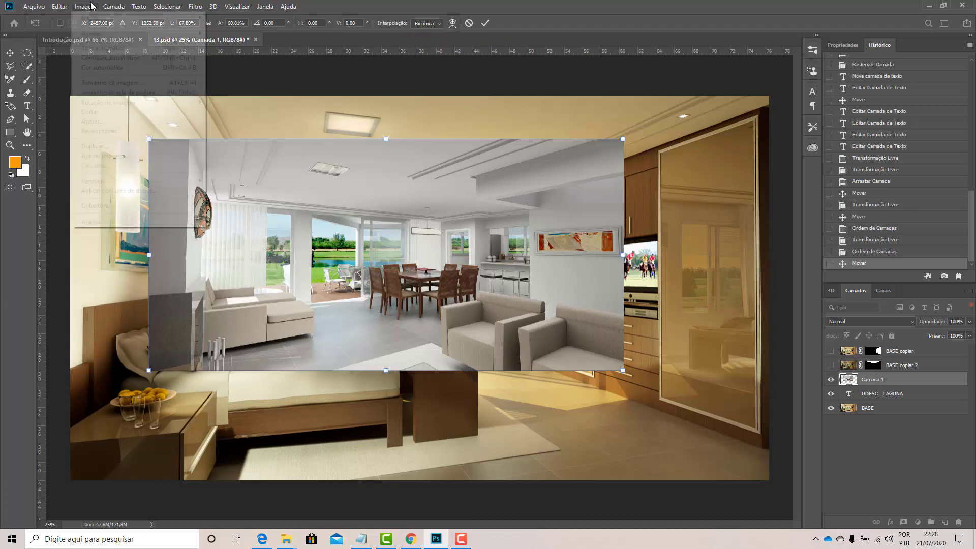
pyautogui.click(414, 217)
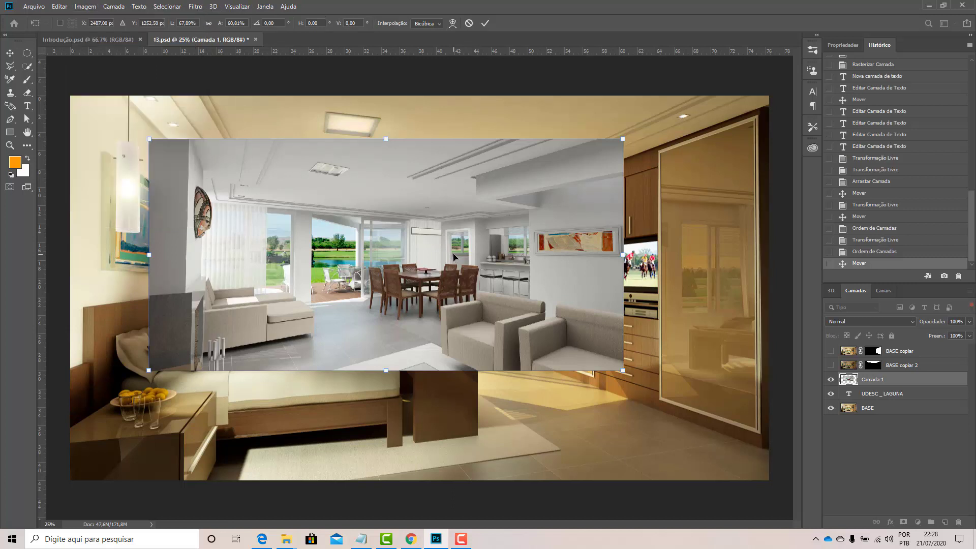
pyautogui.press('Return')
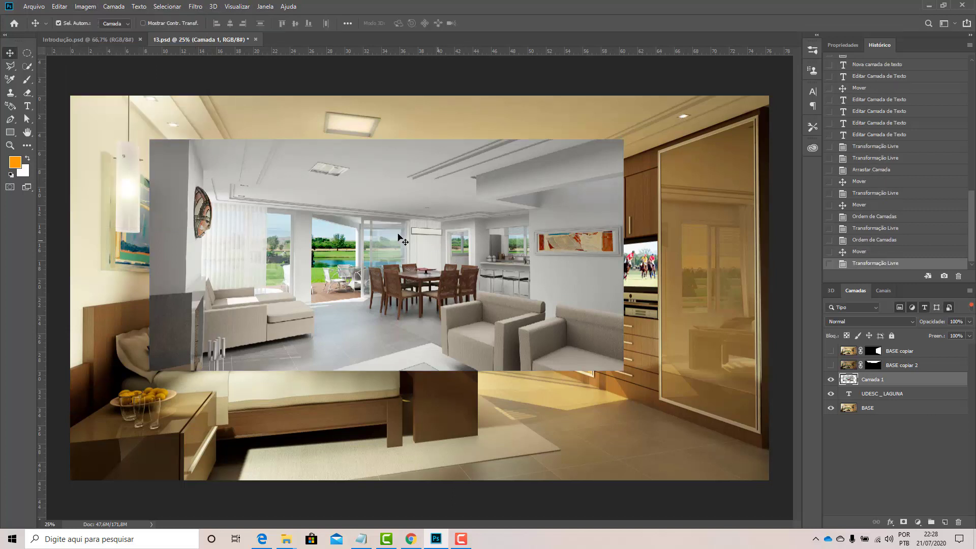
# Try rotating the entire canvas 180°, and undo the rotation
pyautogui.click(79, 7)
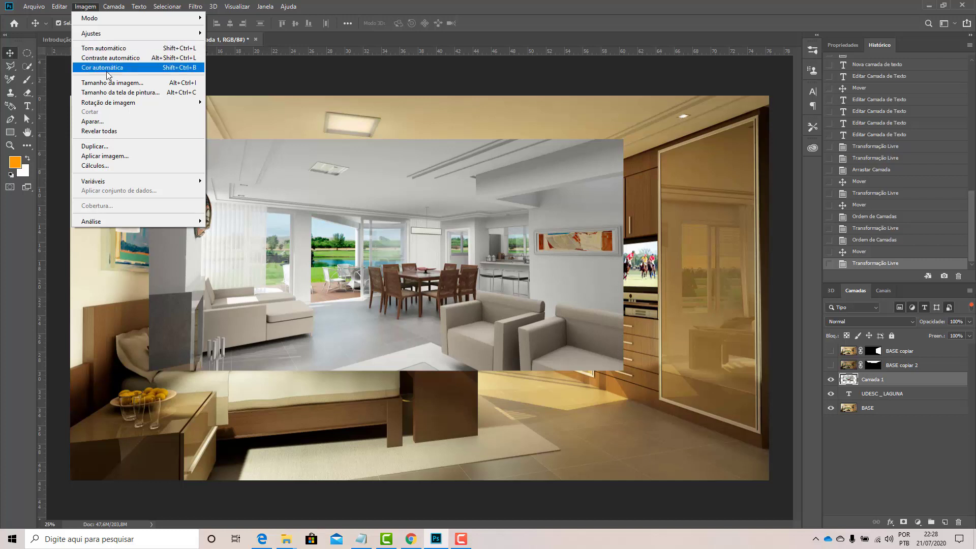
pyautogui.moveTo(119, 104)
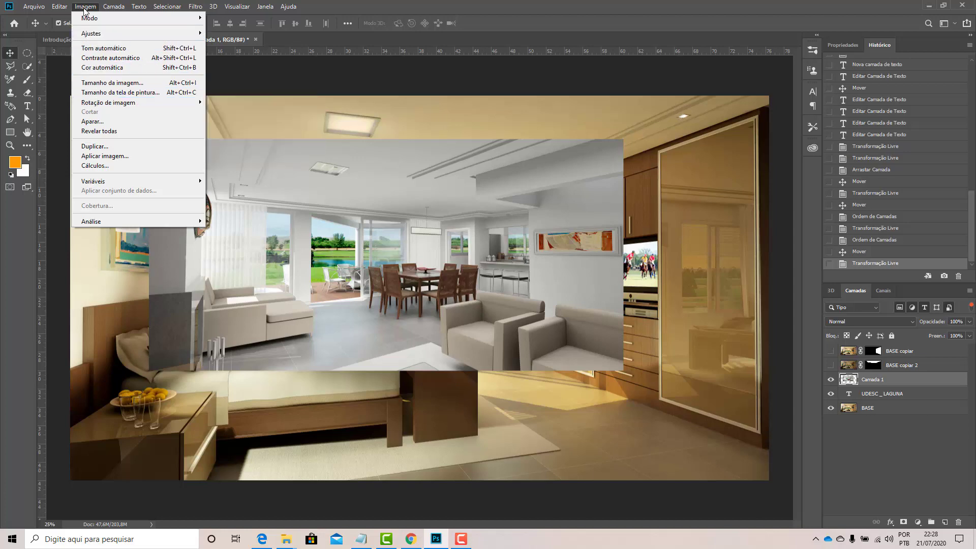
pyautogui.moveTo(68, 10)
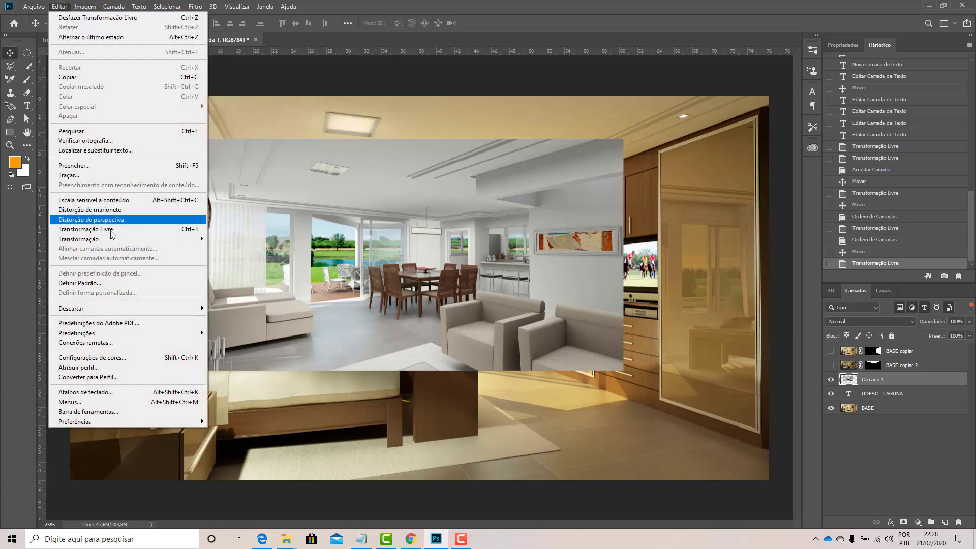
pyautogui.moveTo(115, 243)
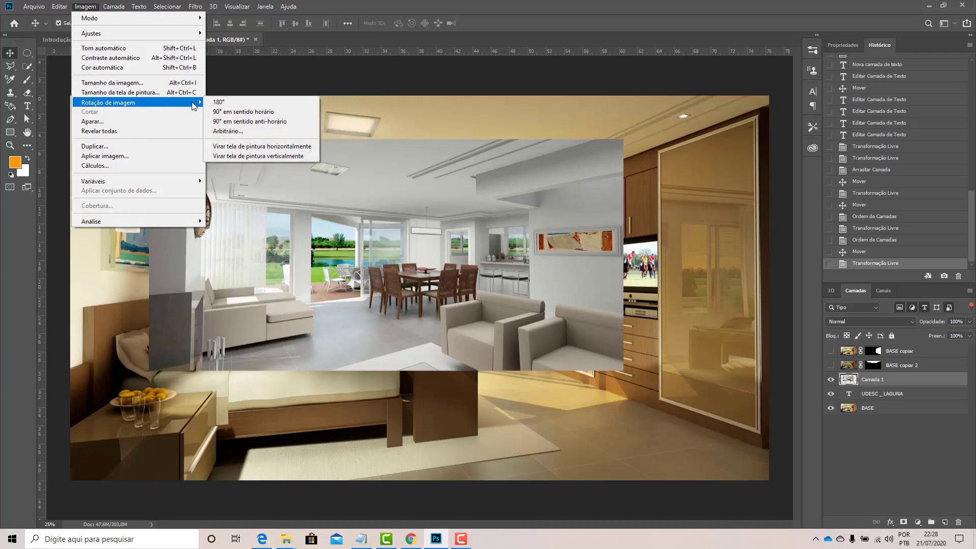
pyautogui.click(233, 102)
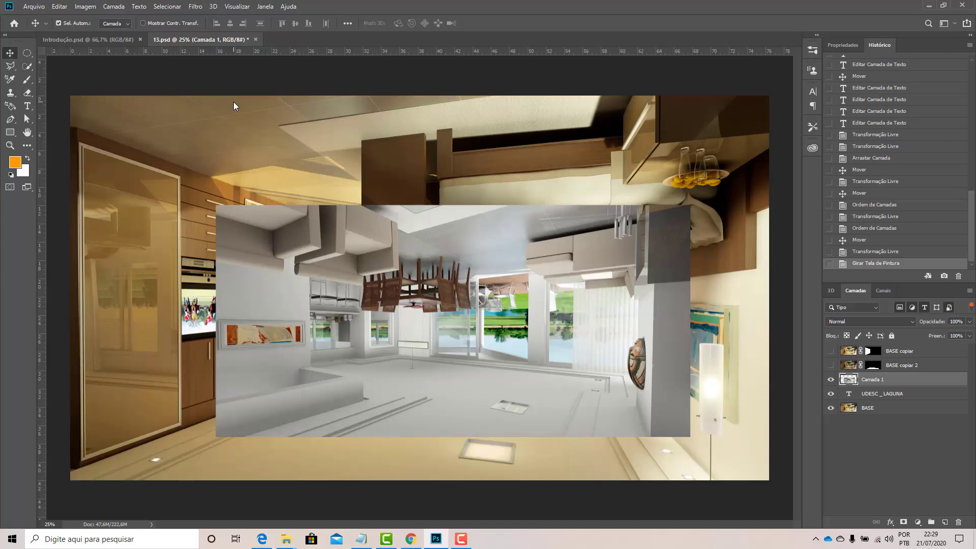
pyautogui.hotkey('ctrl', 'z')
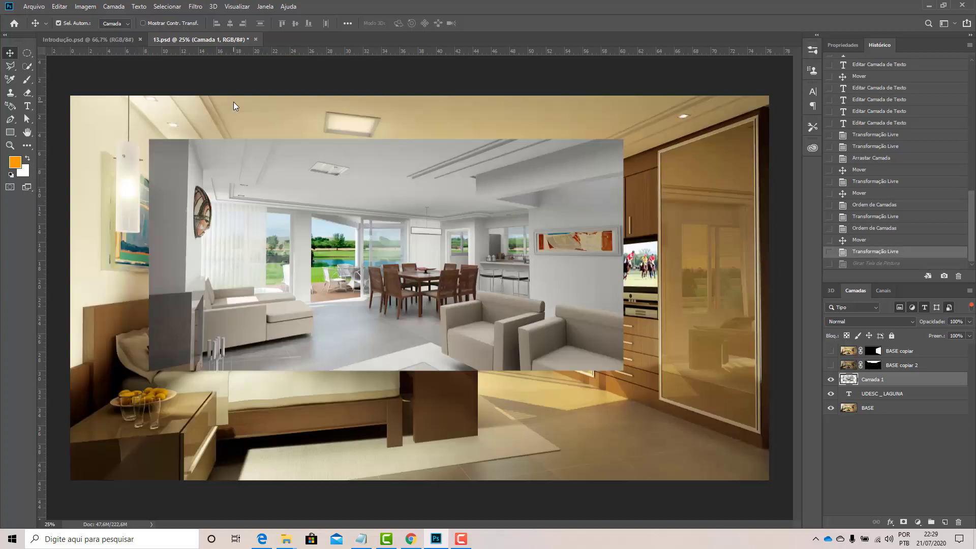
# Try rotating only the living-room layer 180°, and undo the rotation
pyautogui.click(64, 7)
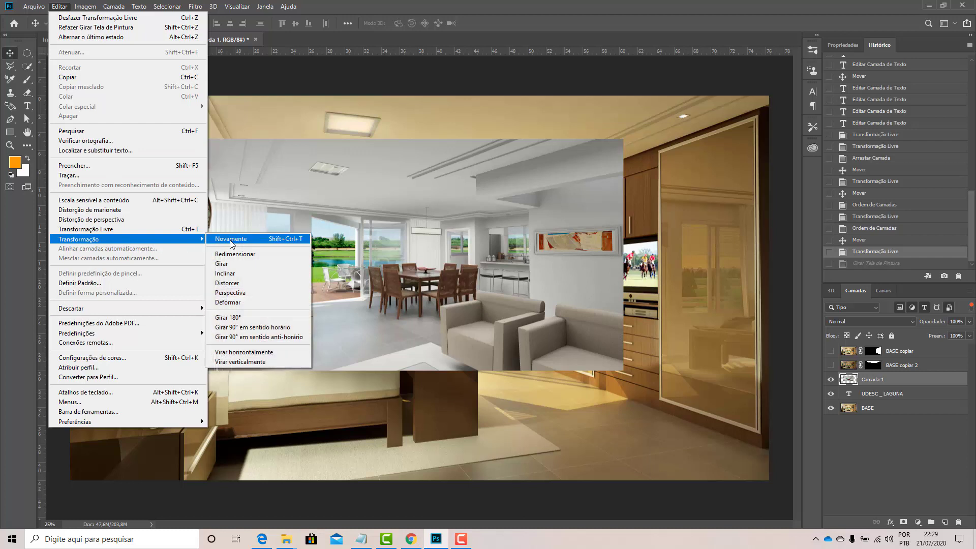
pyautogui.click(249, 327)
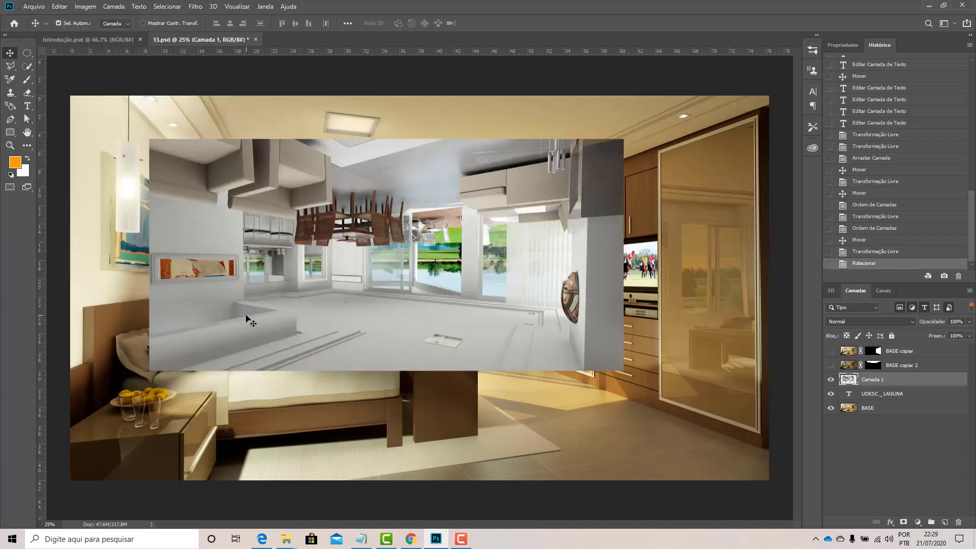
pyautogui.hotkey('ctrl', 'z')
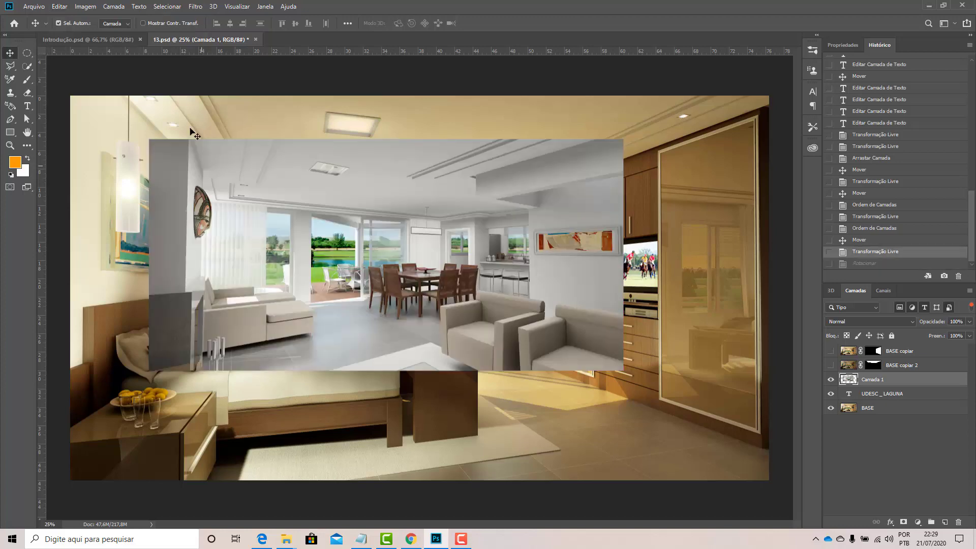
# Try flipping only the living-room layer horizontally, and undo the flip
pyautogui.click(65, 8)
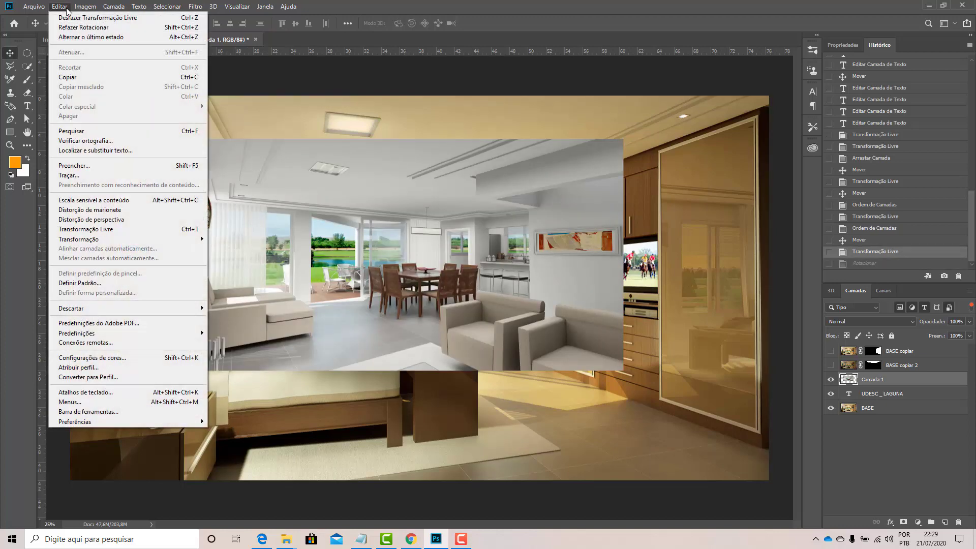
pyautogui.moveTo(83, 10)
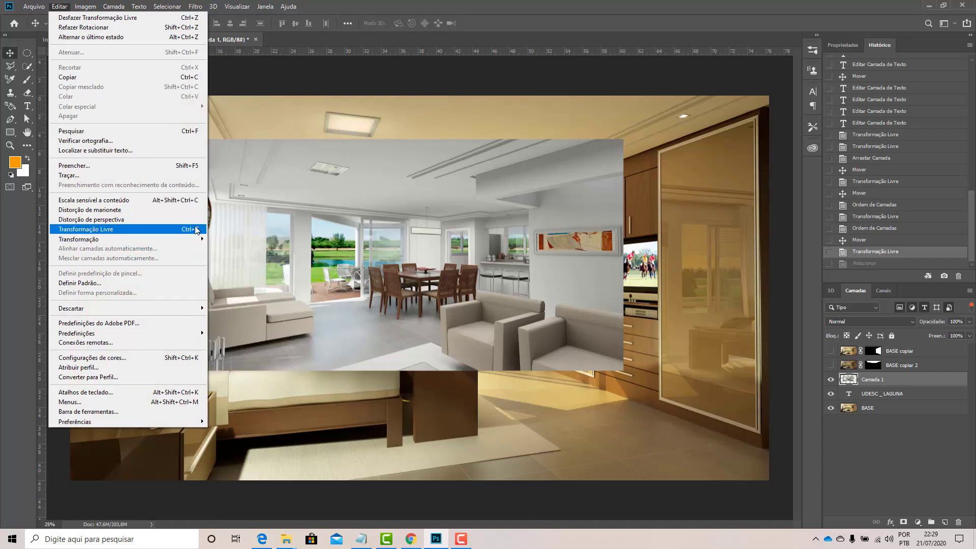
pyautogui.moveTo(118, 240)
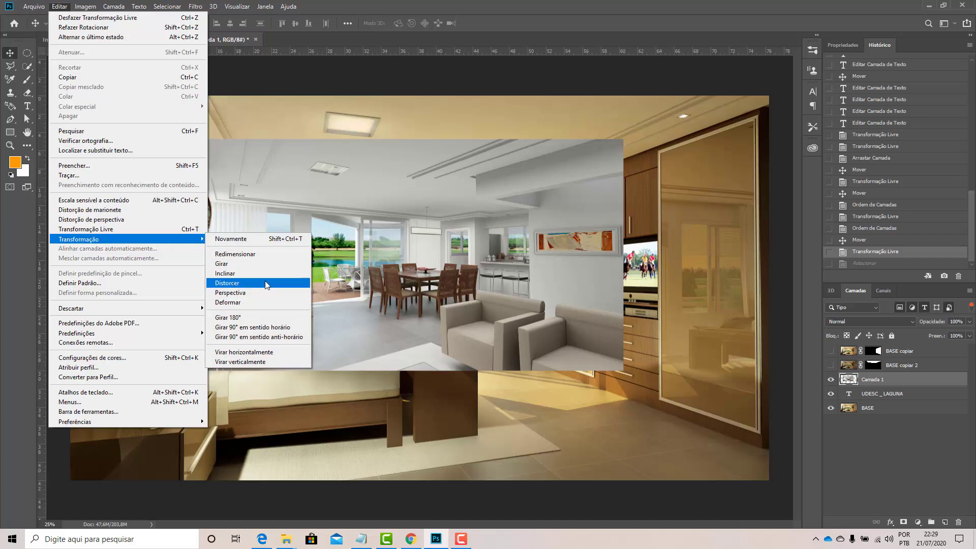
pyautogui.click(247, 352)
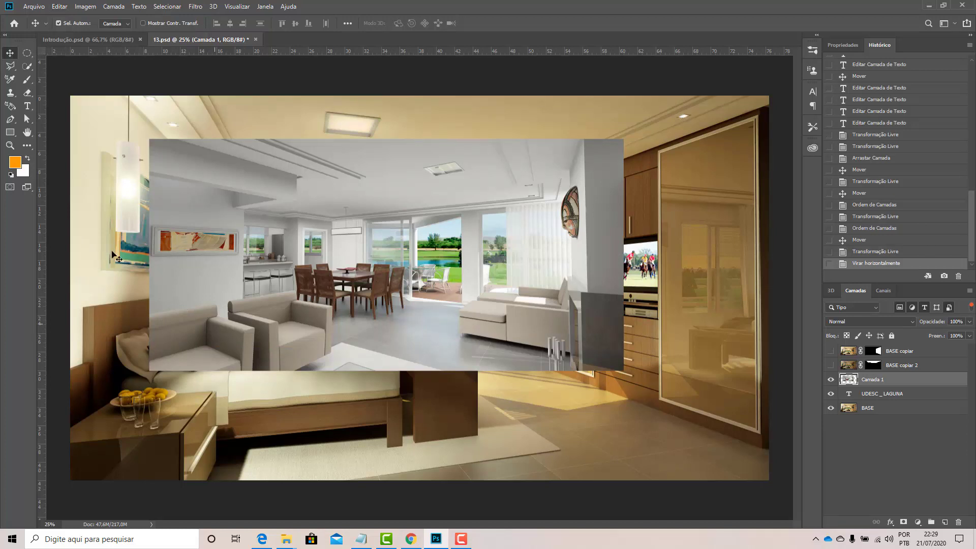
pyautogui.hotkey('ctrl', 'z')
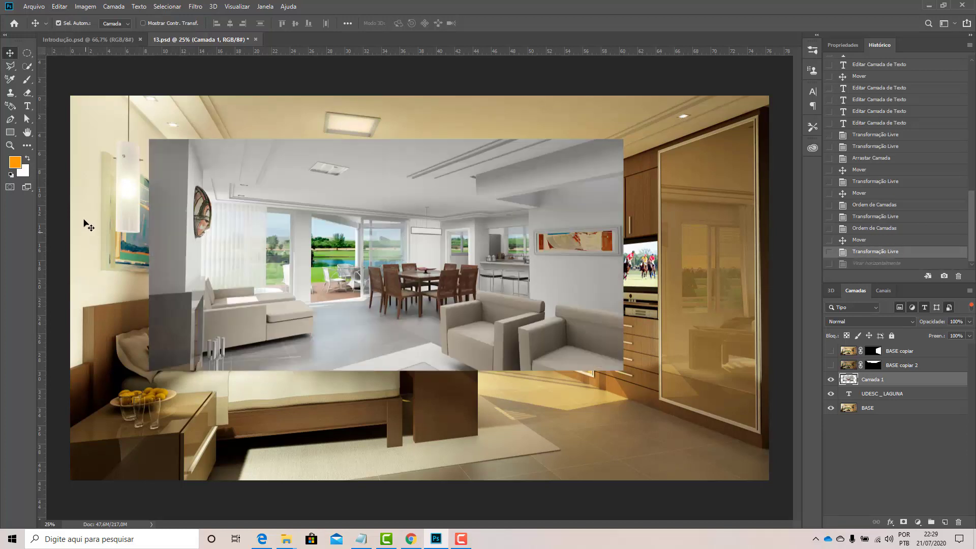
# Try flipping the entire canvas horizontally, and undo the flip
pyautogui.click(91, 6)
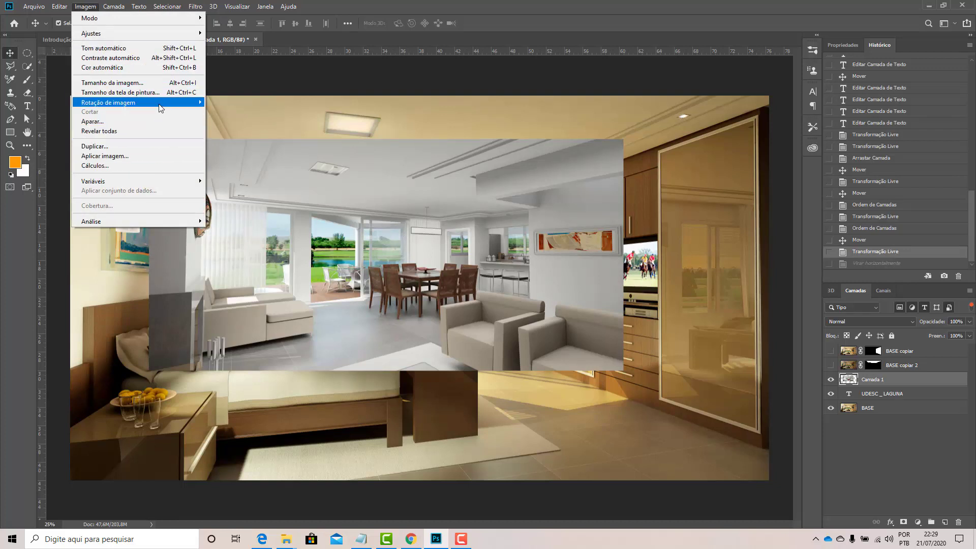
pyautogui.moveTo(160, 105)
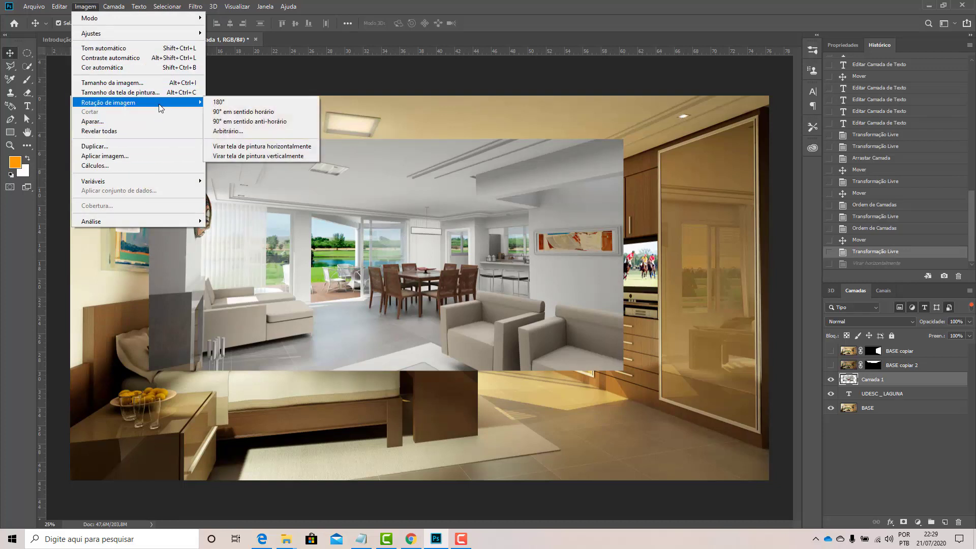
pyautogui.click(246, 151)
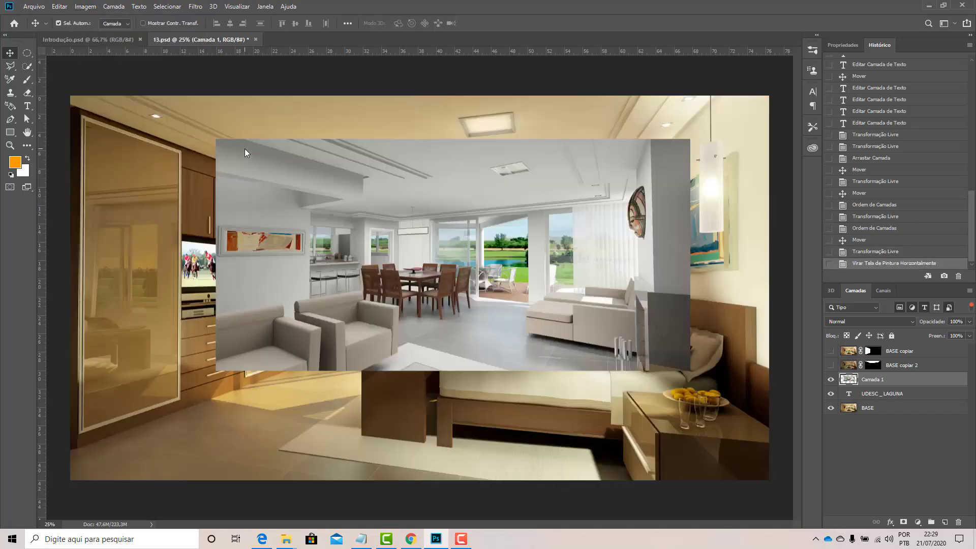
pyautogui.hotkey('ctrl', 'z')
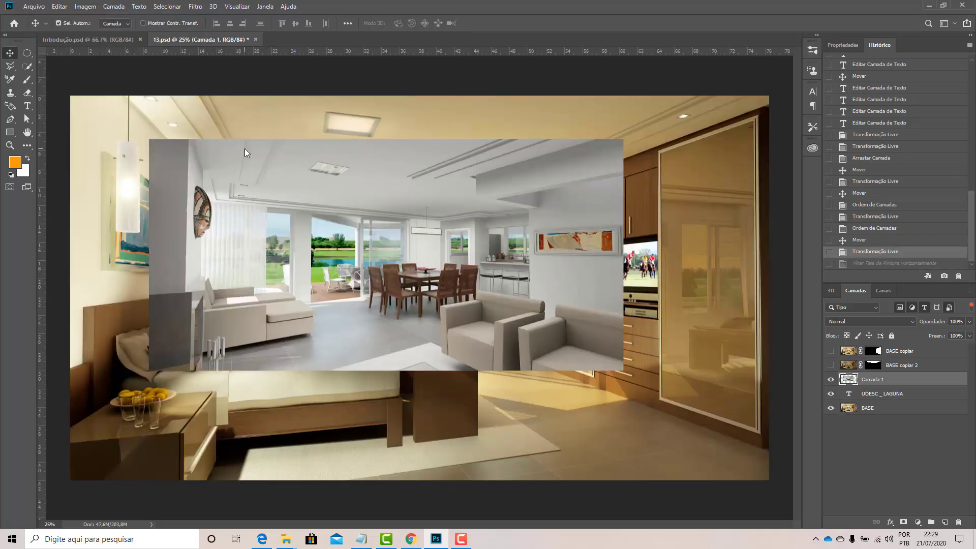
# Scale the living-room layer proportionally to about 70.6% from its upper-left corner and apply the transformation
pyautogui.click(94, 7)
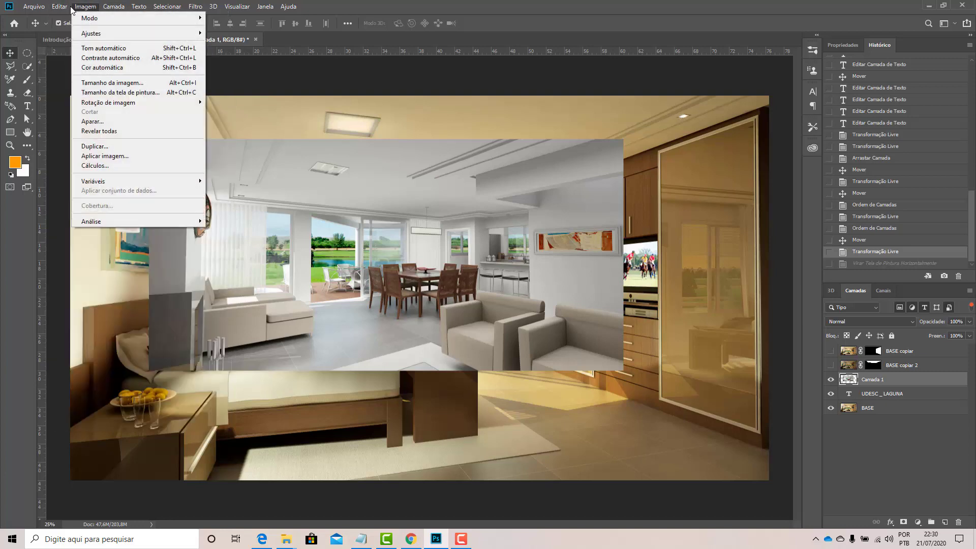
pyautogui.moveTo(69, 11)
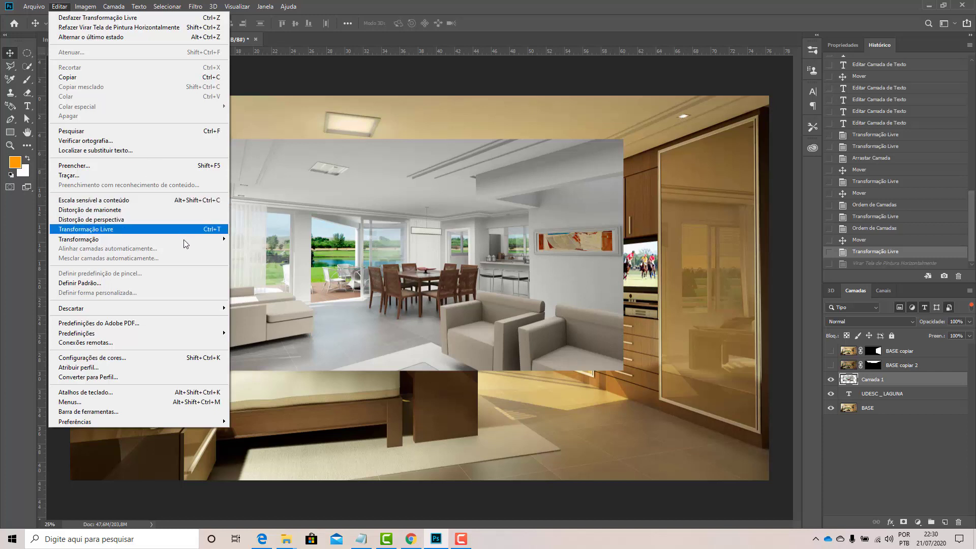
pyautogui.moveTo(189, 246)
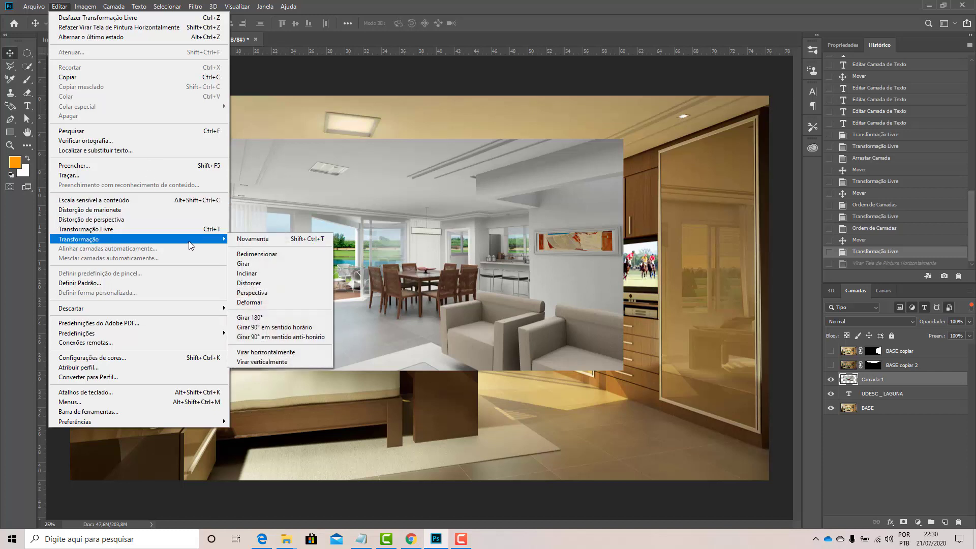
pyautogui.click(253, 258)
pyautogui.moveTo(622, 370); pyautogui.dragTo(483, 302)
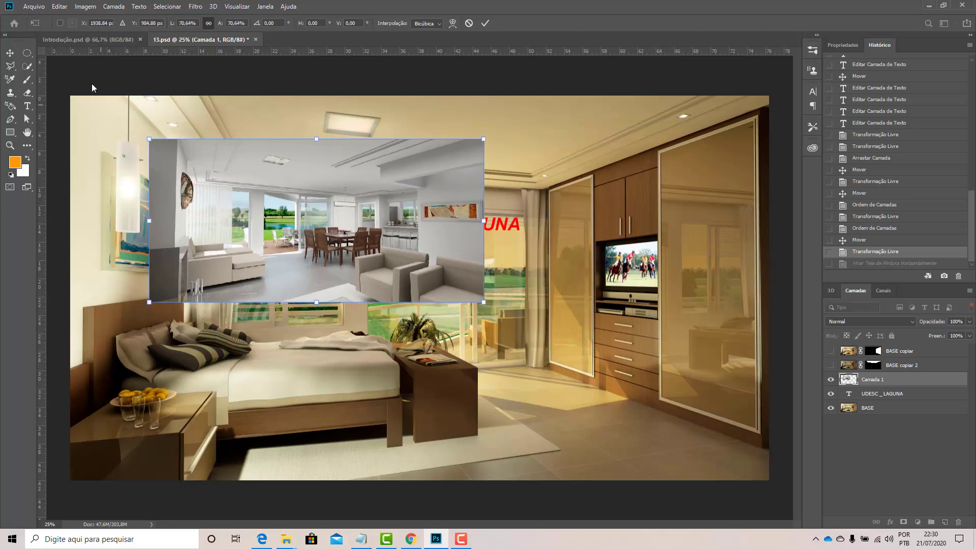
pyautogui.click(79, 7)
pyautogui.click(406, 213)
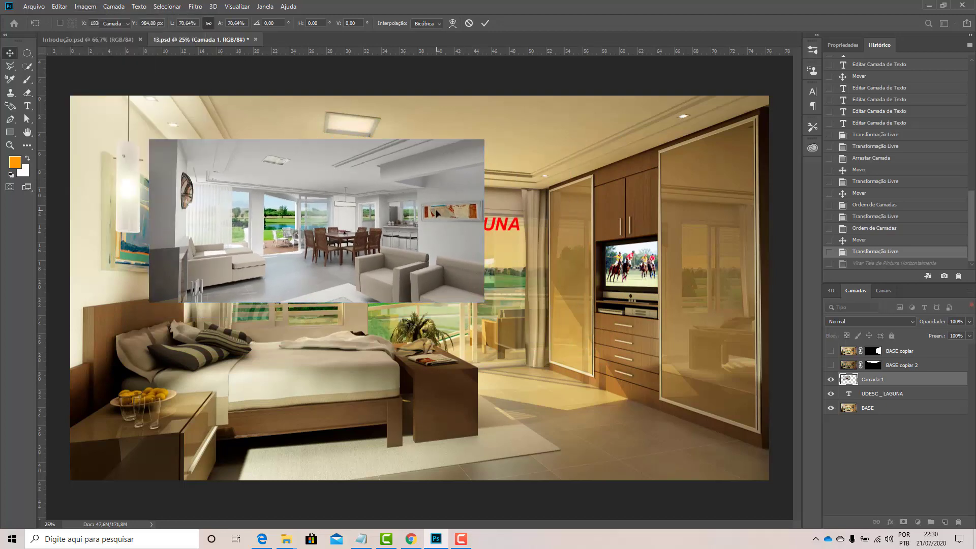
# Distort the living-room layer by pulling both lower corners inward and upward into an inverted trapezoid, and apply it
pyautogui.click(60, 6)
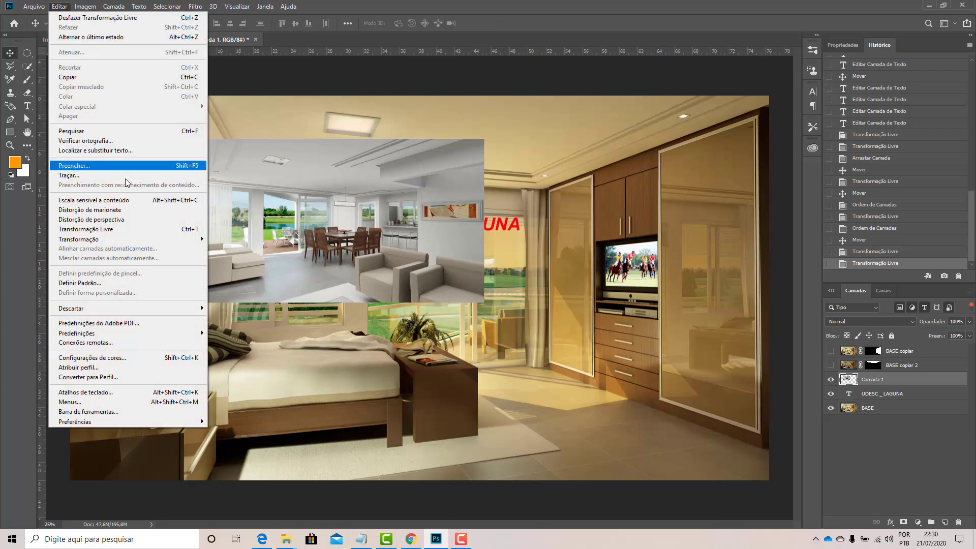
pyautogui.moveTo(150, 240)
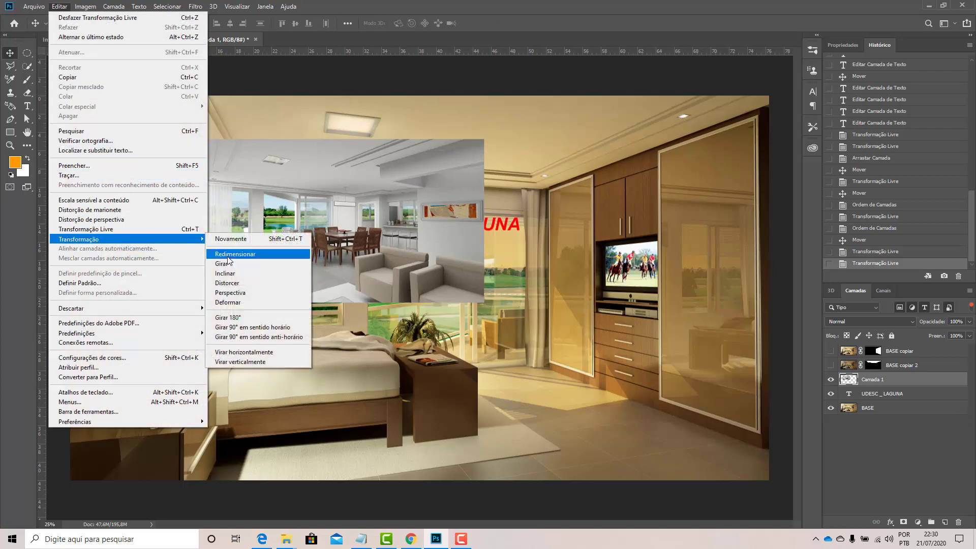
pyautogui.click(234, 279)
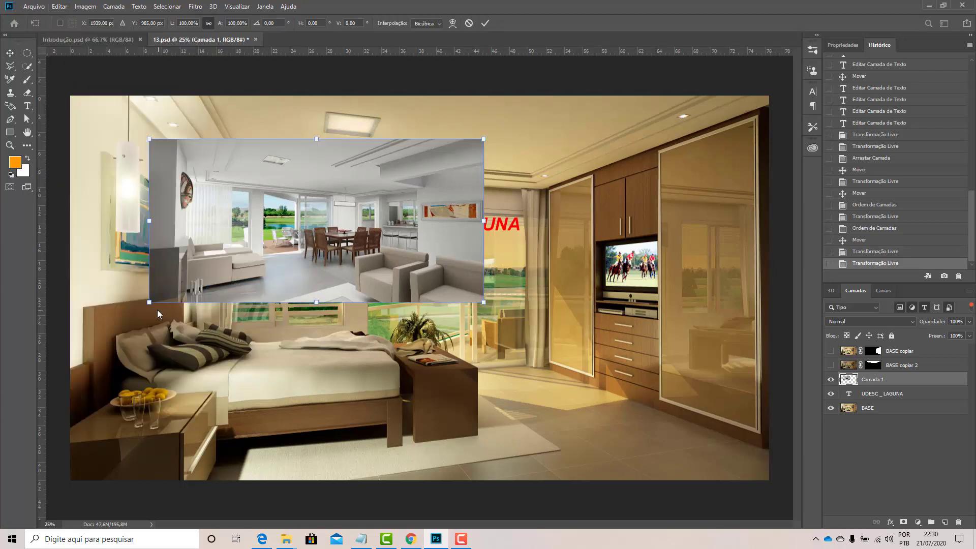
pyautogui.moveTo(153, 306); pyautogui.dragTo(239, 207)
pyautogui.moveTo(198, 252); pyautogui.dragTo(233, 239)
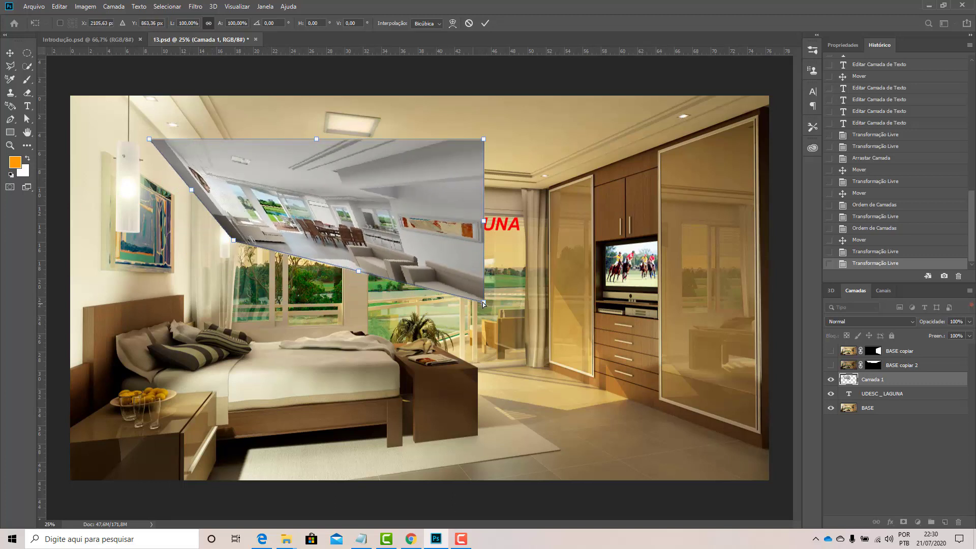
pyautogui.moveTo(483, 302); pyautogui.dragTo(375, 230)
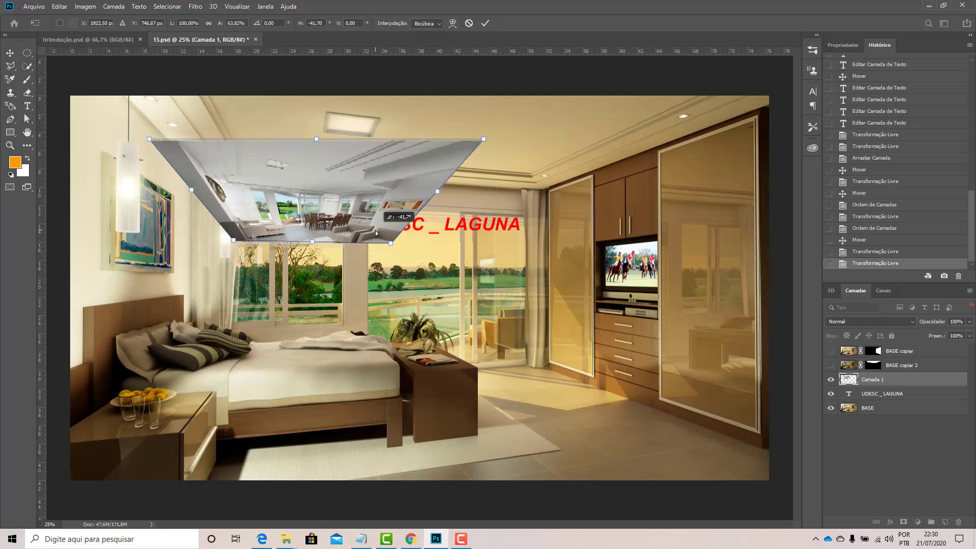
pyautogui.press('Return')
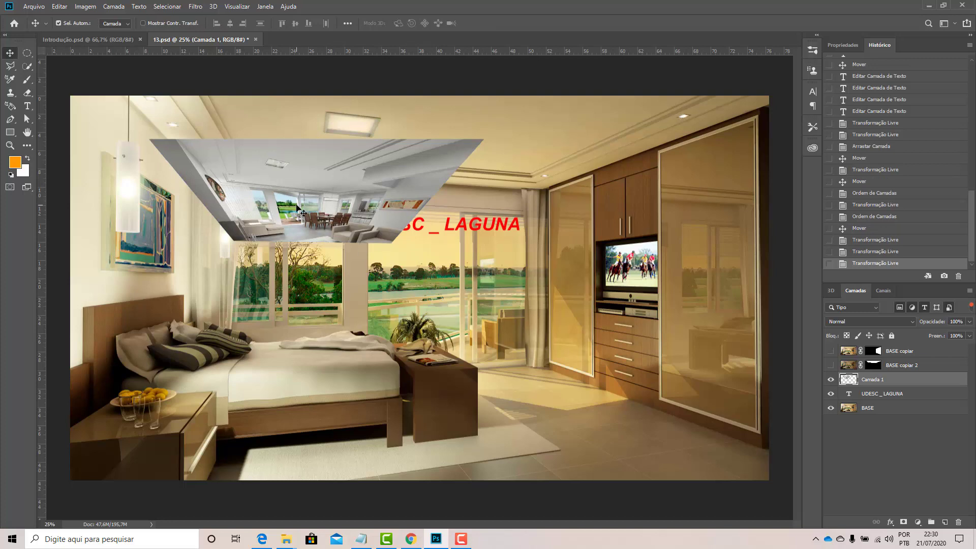
pyautogui.click(67, 9)
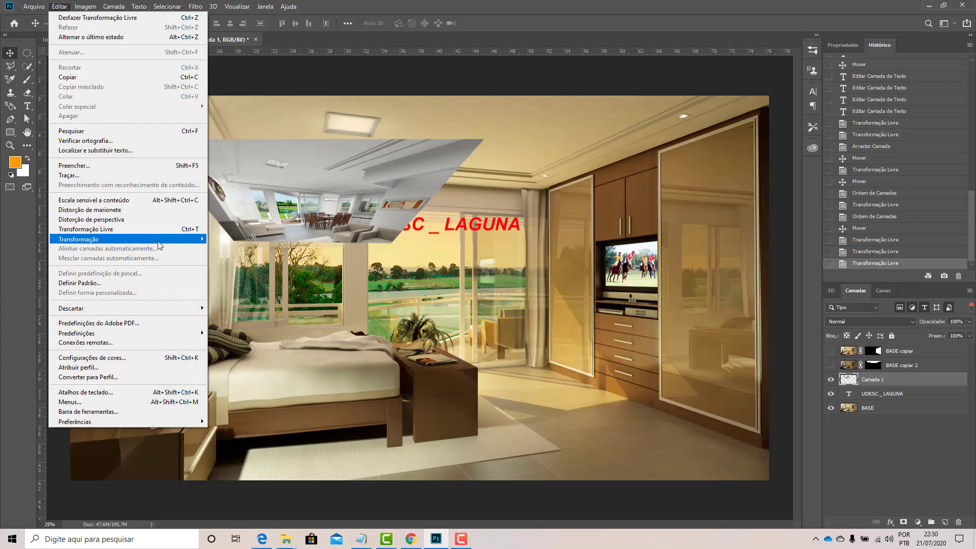
pyautogui.moveTo(158, 242)
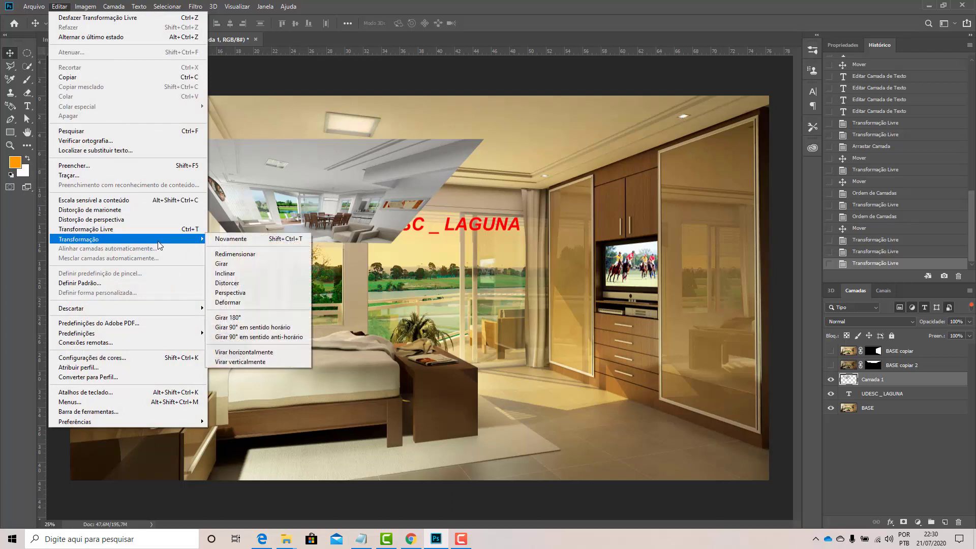
pyautogui.click(247, 295)
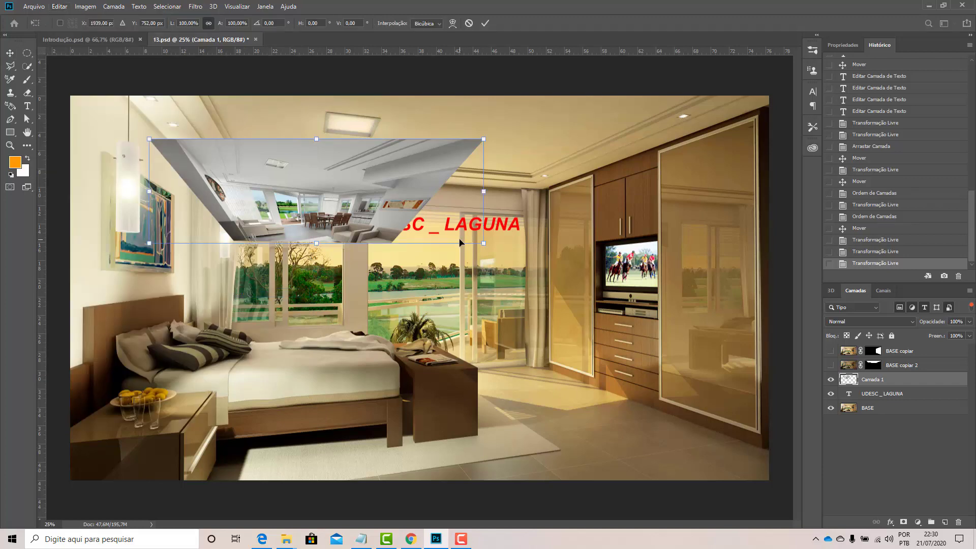
pyautogui.press('Return')
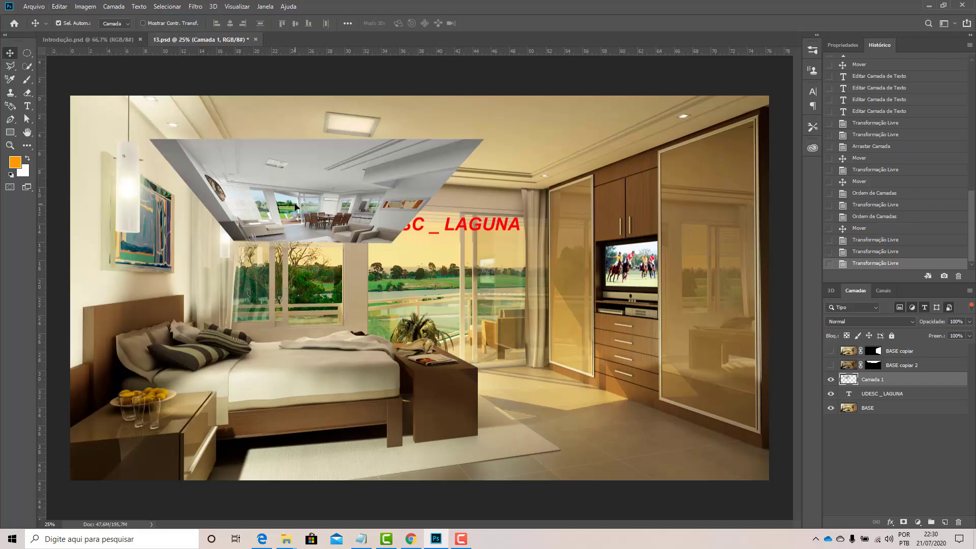
# Undo the trapezoid distortion of the living-room layer and reposition the layer over the middle of the bedroom image
pyautogui.hotkey('ctrl', 'z')
pyautogui.moveTo(232, 214); pyautogui.dragTo(335, 235)
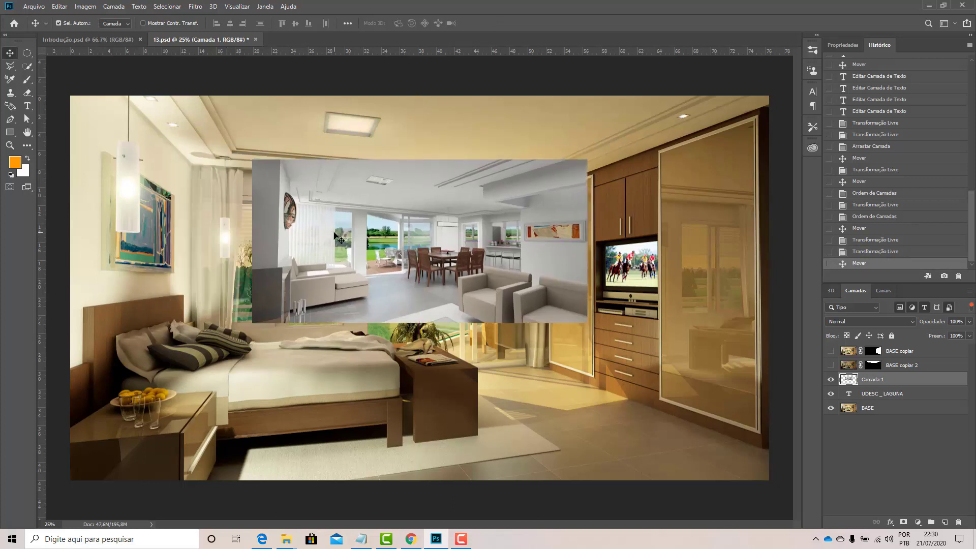
pyautogui.moveTo(334, 234); pyautogui.dragTo(278, 219)
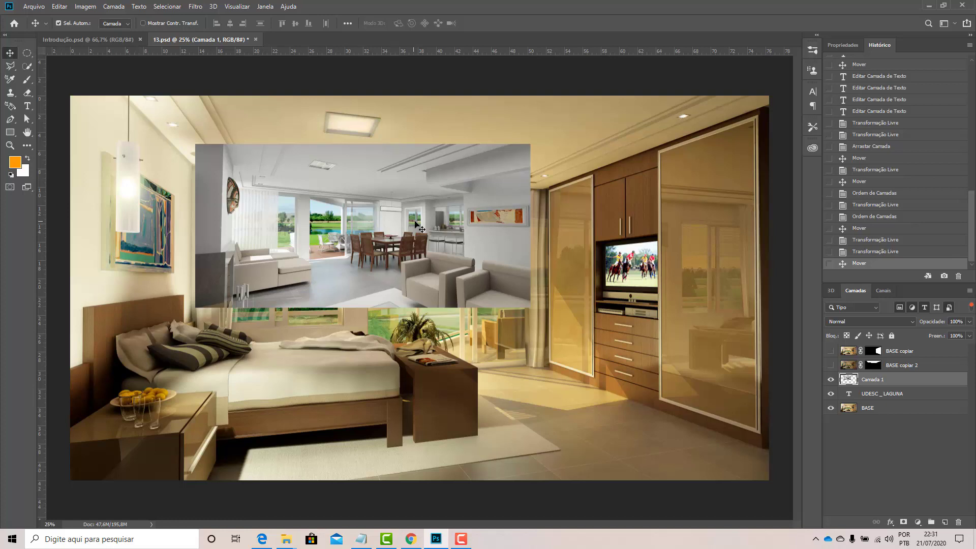
pyautogui.moveTo(339, 239); pyautogui.dragTo(252, 230)
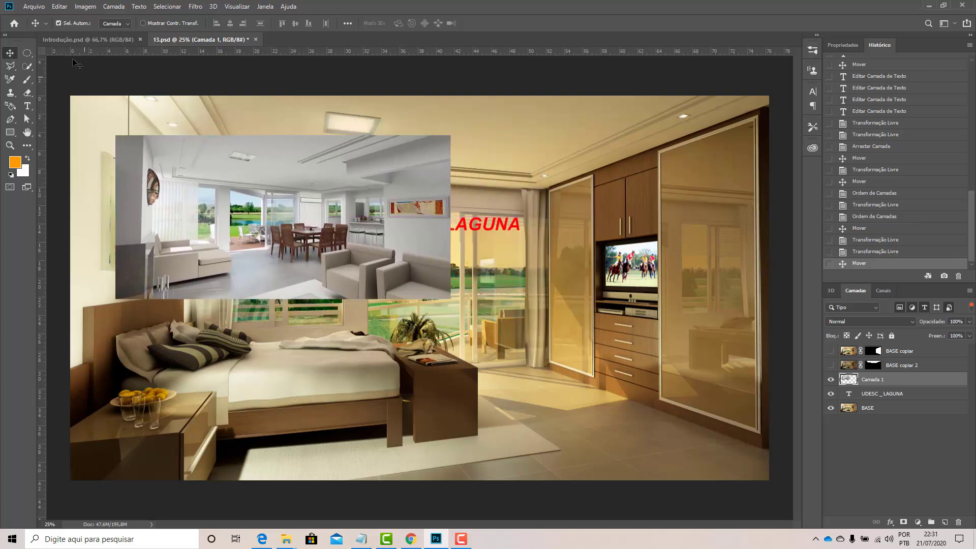
pyautogui.click(47, 6)
pyautogui.moveTo(61, 8)
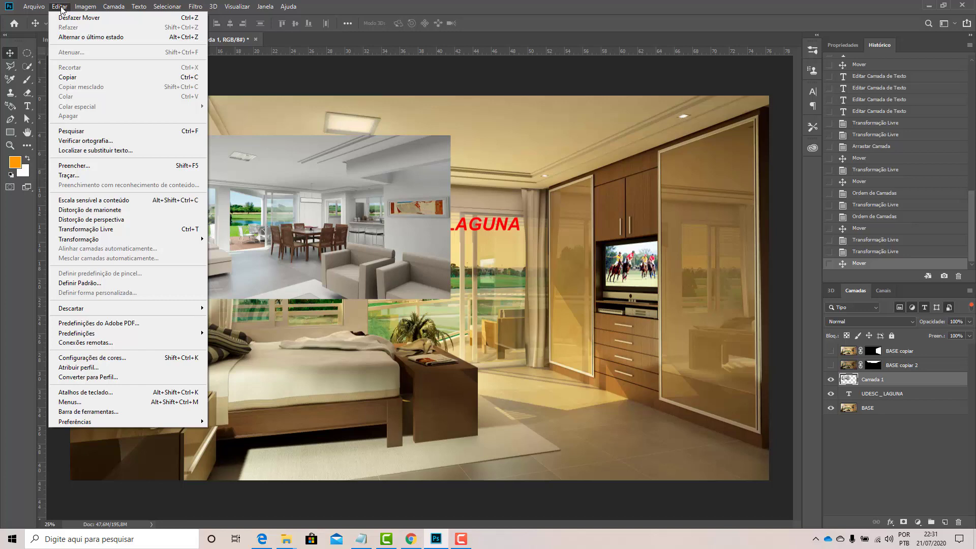
pyautogui.click(421, 243)
pyautogui.moveTo(306, 230); pyautogui.dragTo(461, 279)
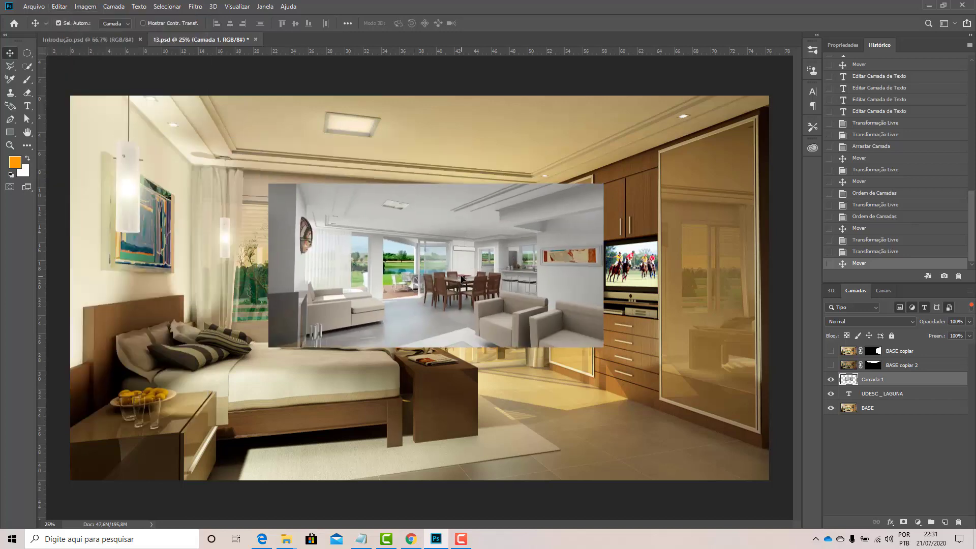
# Free-transform the living-room layer non-proportionally to about 87.3% width and 158% height, undoing a trial adjustment of its lower-left corner
pyautogui.hotkey('ctrl', 't')
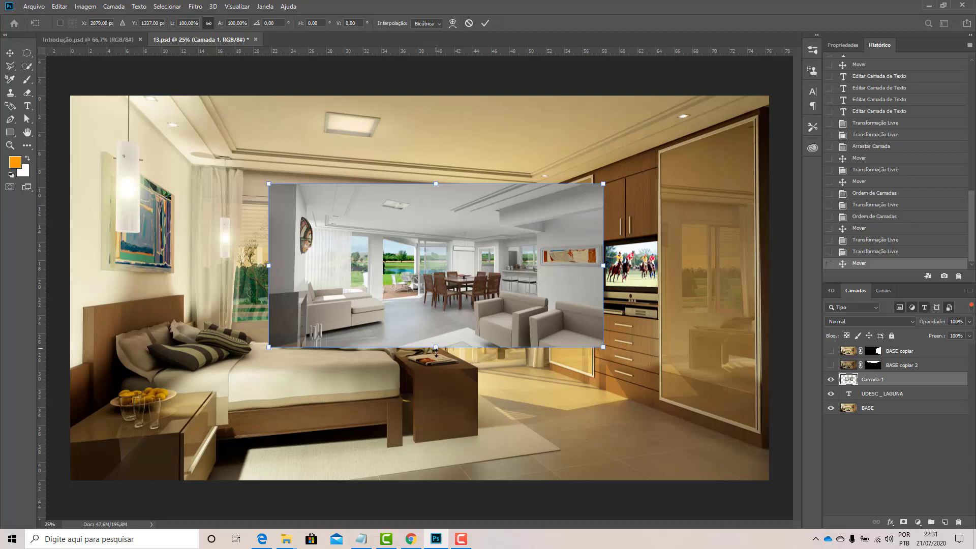
pyautogui.moveTo(435, 352); pyautogui.dragTo(441, 426)
pyautogui.moveTo(432, 182)
pyautogui.mouseDown()
pyautogui.moveTo(436, 252)
pyautogui.moveTo(435, 166)
pyautogui.mouseUp()
pyautogui.moveTo(598, 298); pyautogui.dragTo(515, 305)
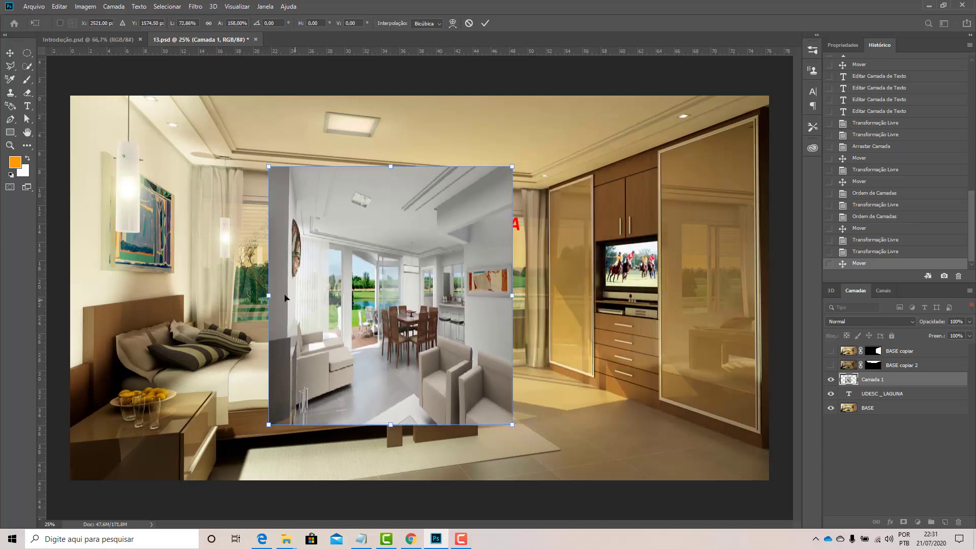
pyautogui.moveTo(250, 296); pyautogui.dragTo(220, 297)
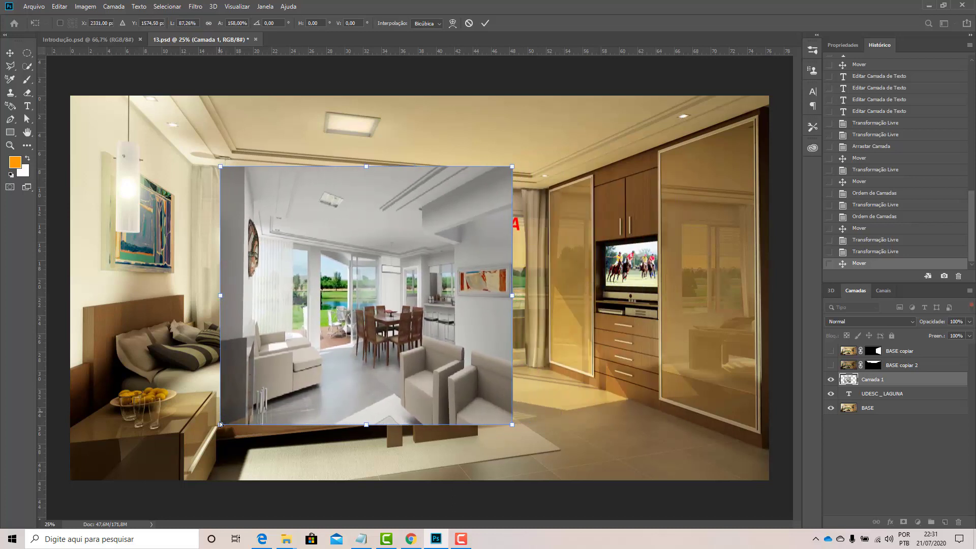
pyautogui.moveTo(226, 420); pyautogui.dragTo(246, 399)
pyautogui.hotkey('ctrl', 'z')
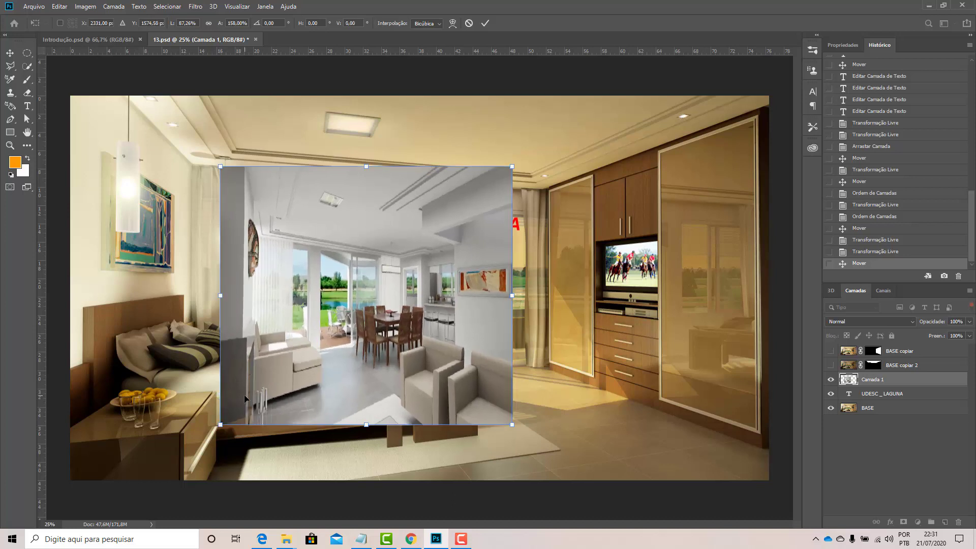